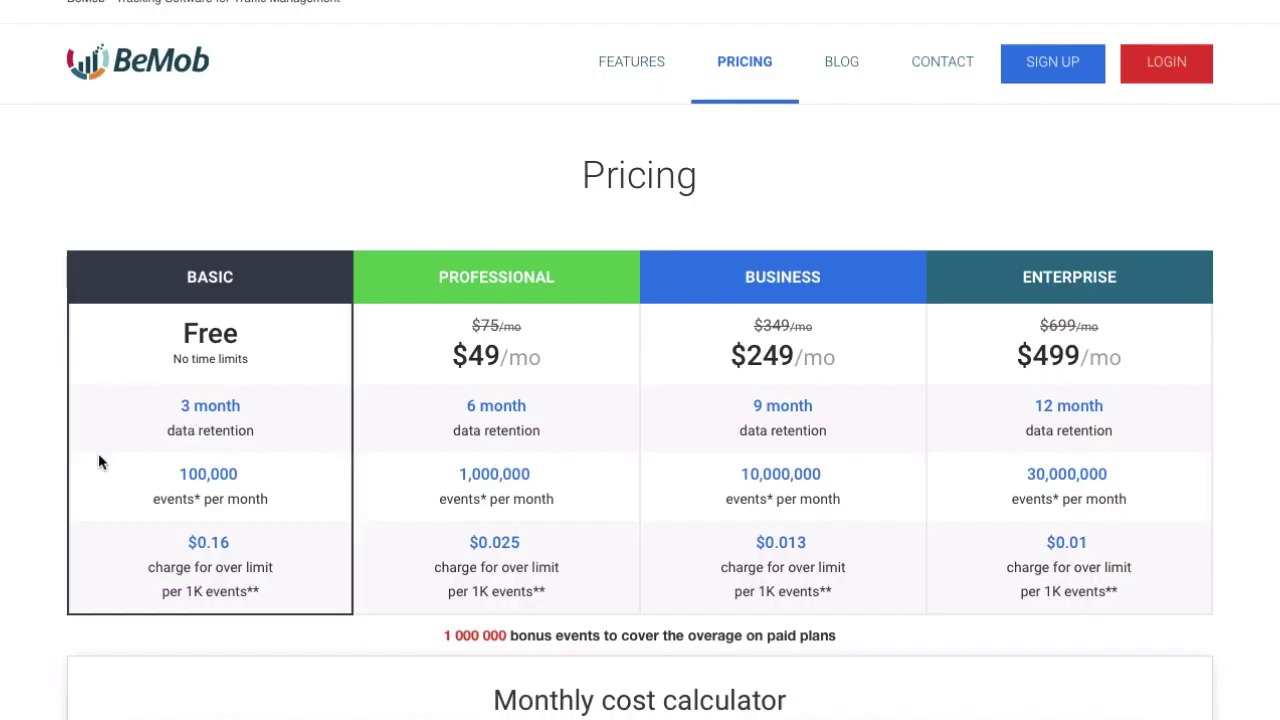
# Examine the plans, cost calculator and overage notes on the BeMob pricing page
pyautogui.scroll(-3, 71, 475)
pyautogui.scroll(-5, 71, 475)
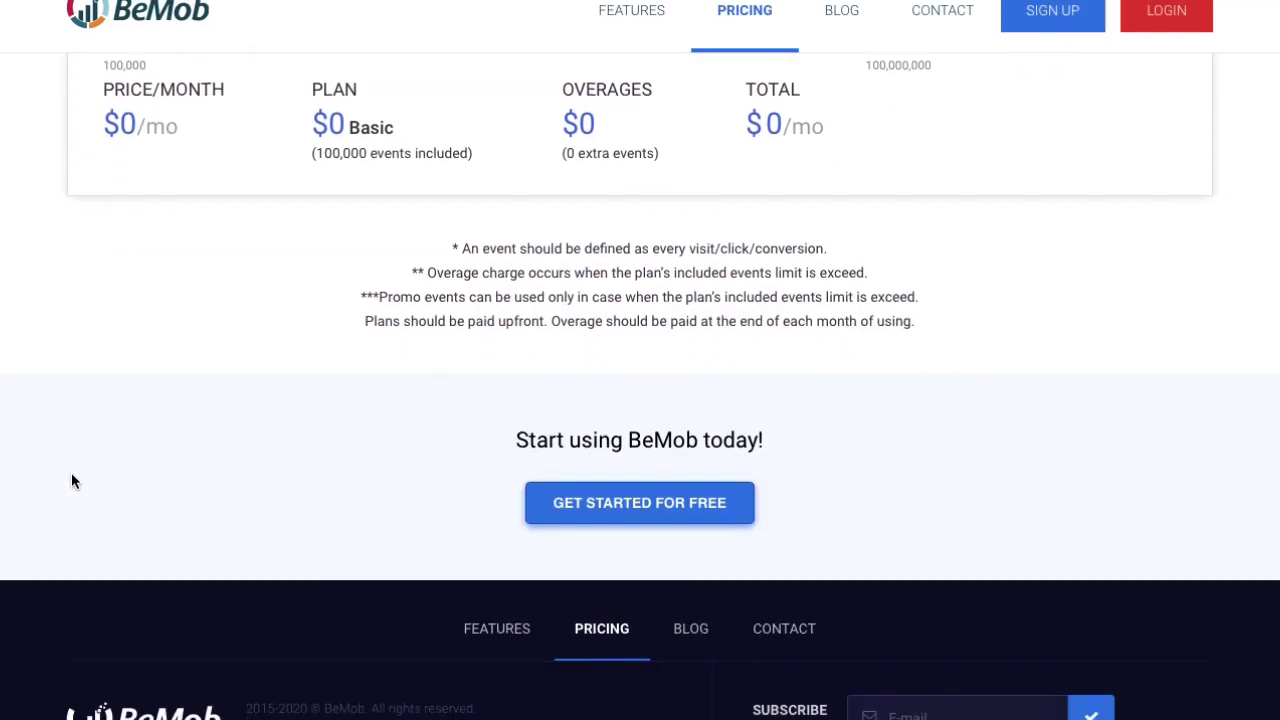
pyautogui.scroll(4, 71, 475)
pyautogui.scroll(3, 71, 472)
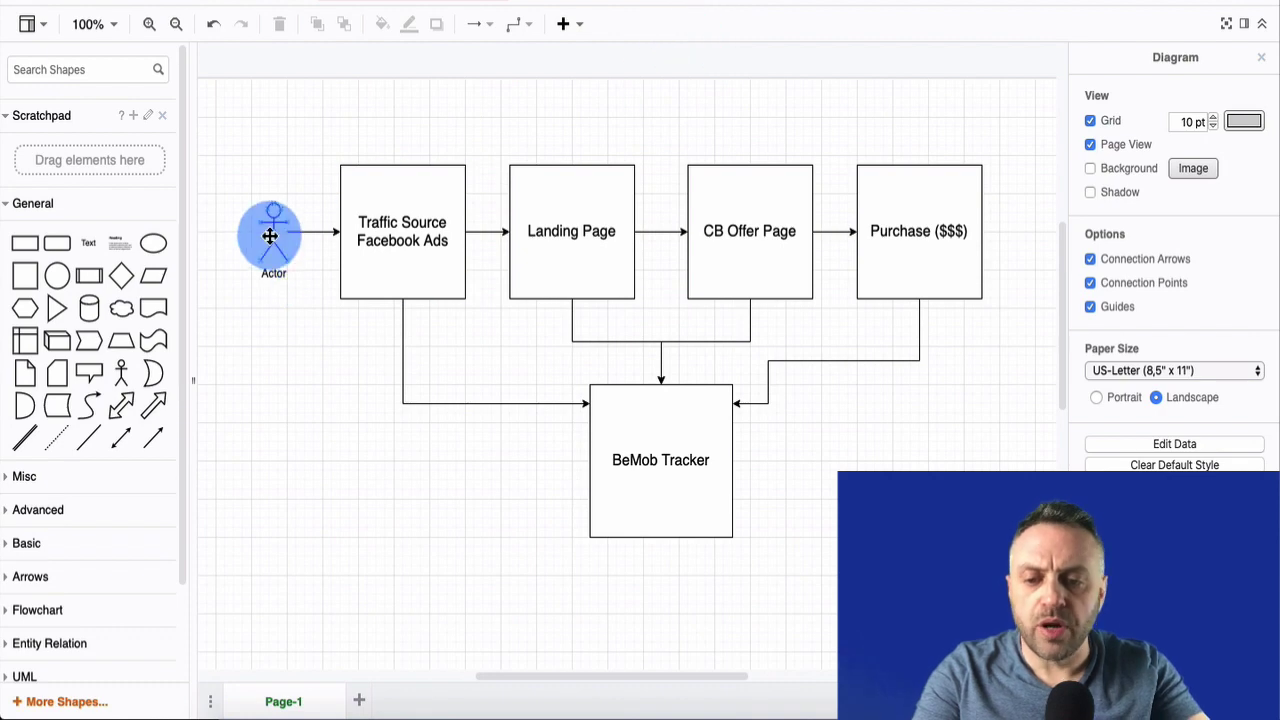
pyautogui.moveTo(284, 178); pyautogui.dragTo(414, 234)
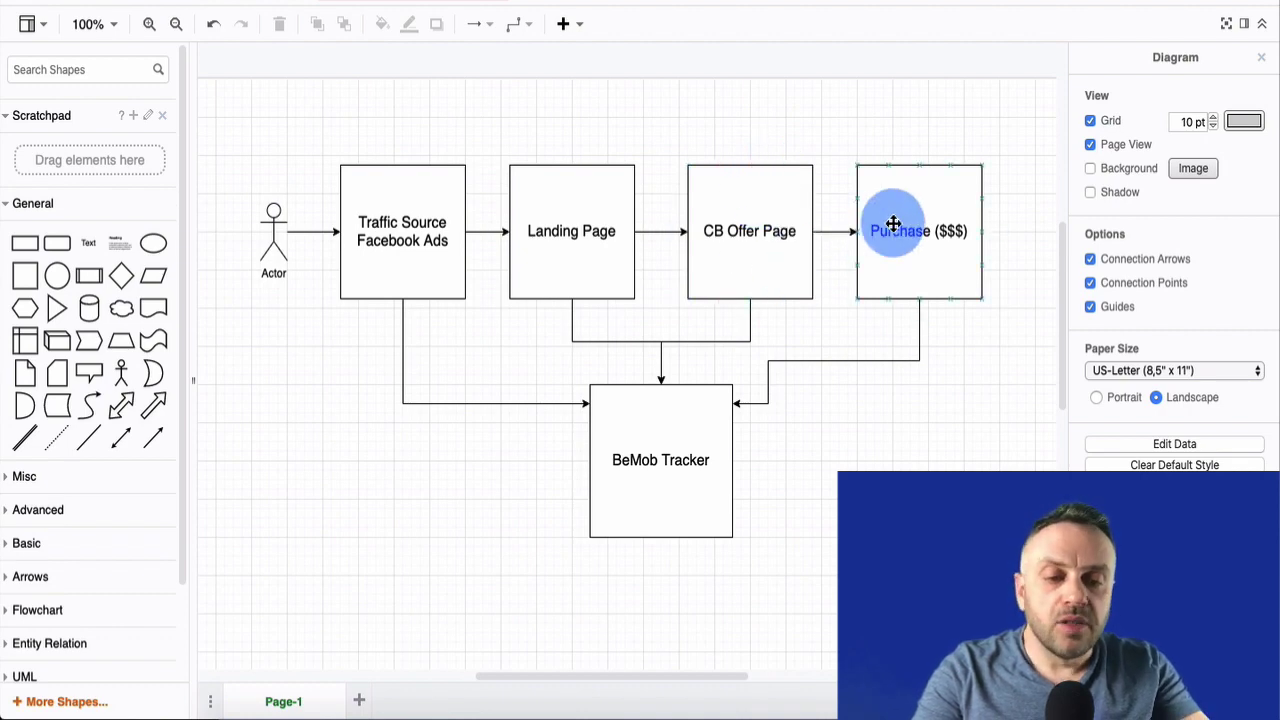
pyautogui.doubleClick(962, 215)
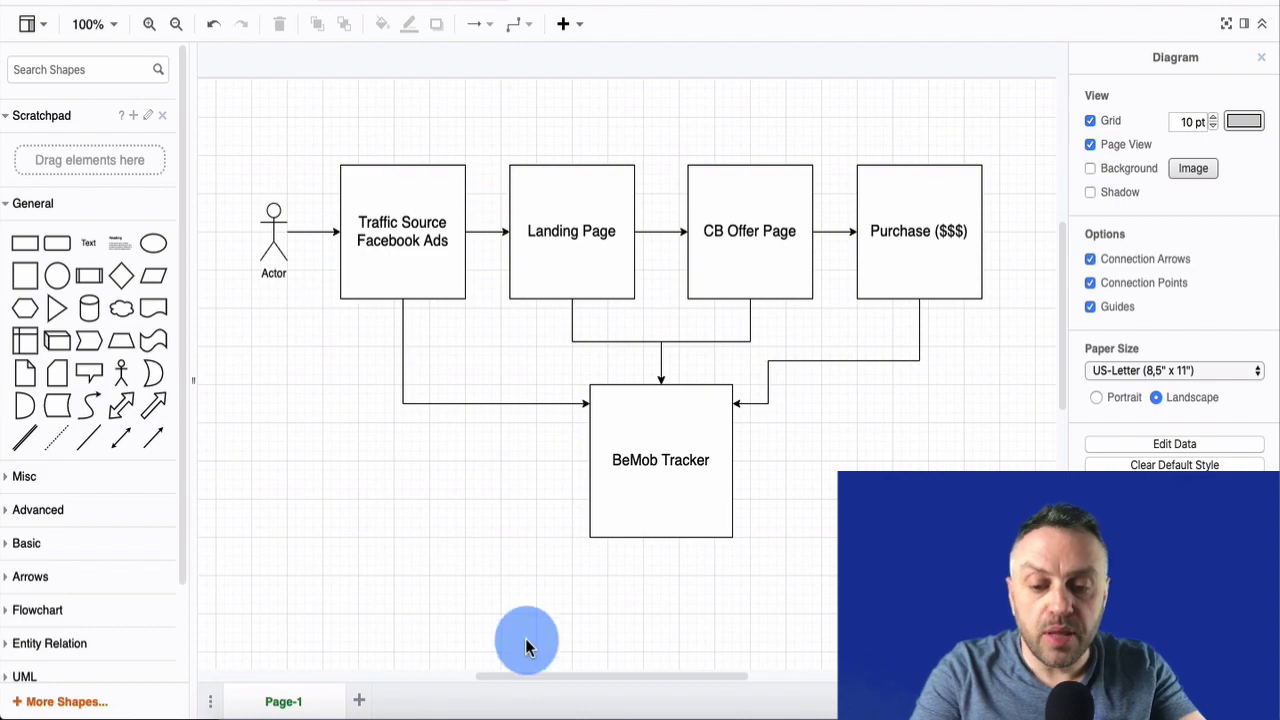
# Switch to the Text Chemistry landing page, review the offer, and view its Add To Cart email form before closing it
pyautogui.click(325, 712)
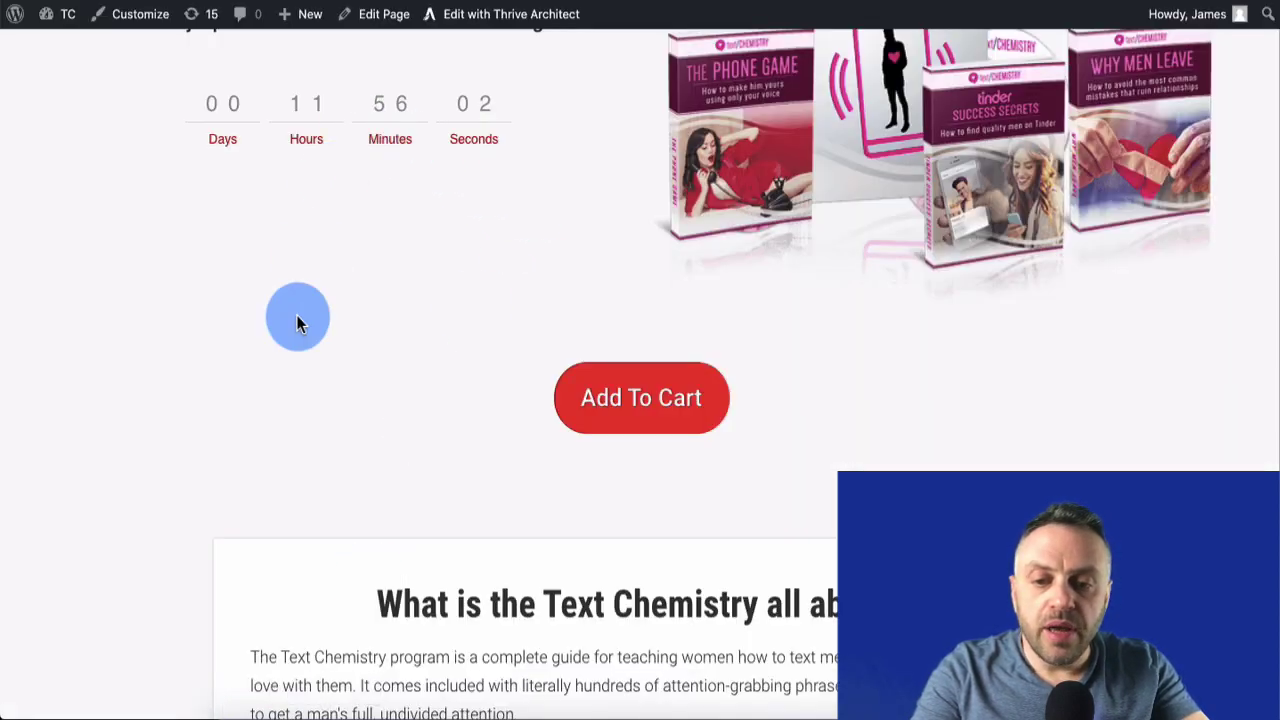
pyautogui.scroll(5, 297, 320)
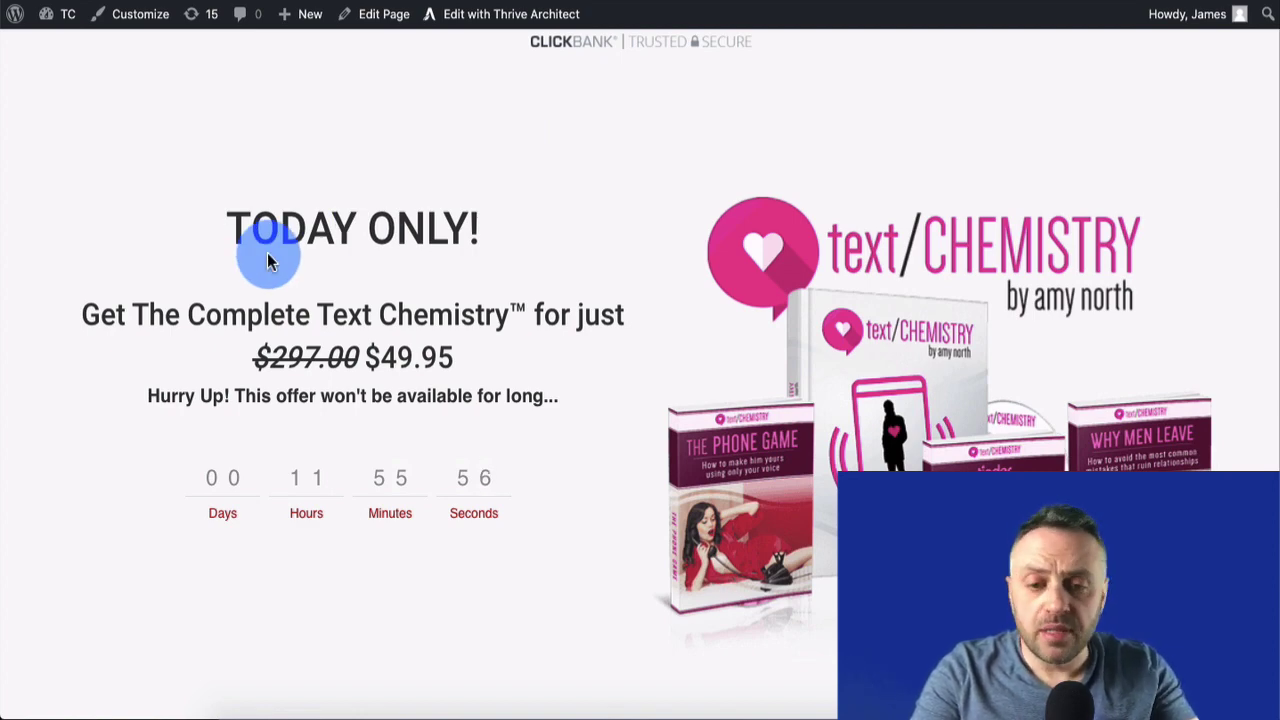
pyautogui.scroll(-3, 231, 493)
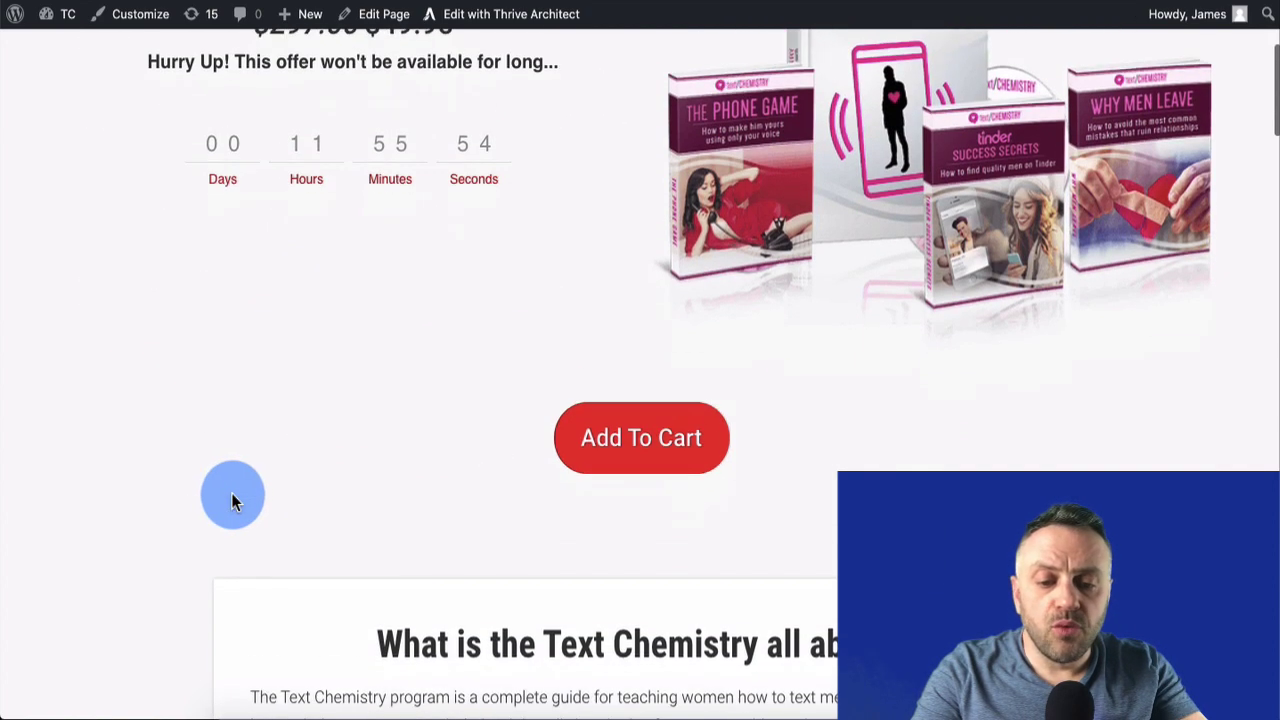
pyautogui.click(654, 429)
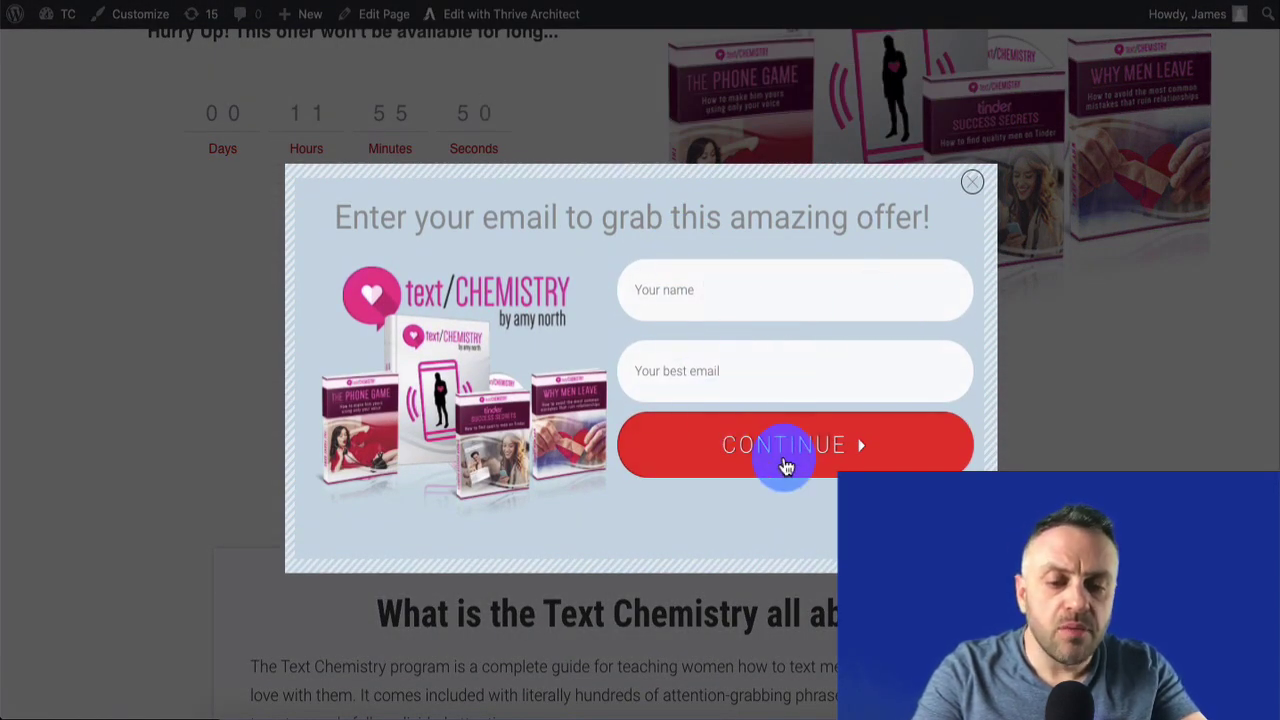
pyautogui.click(970, 183)
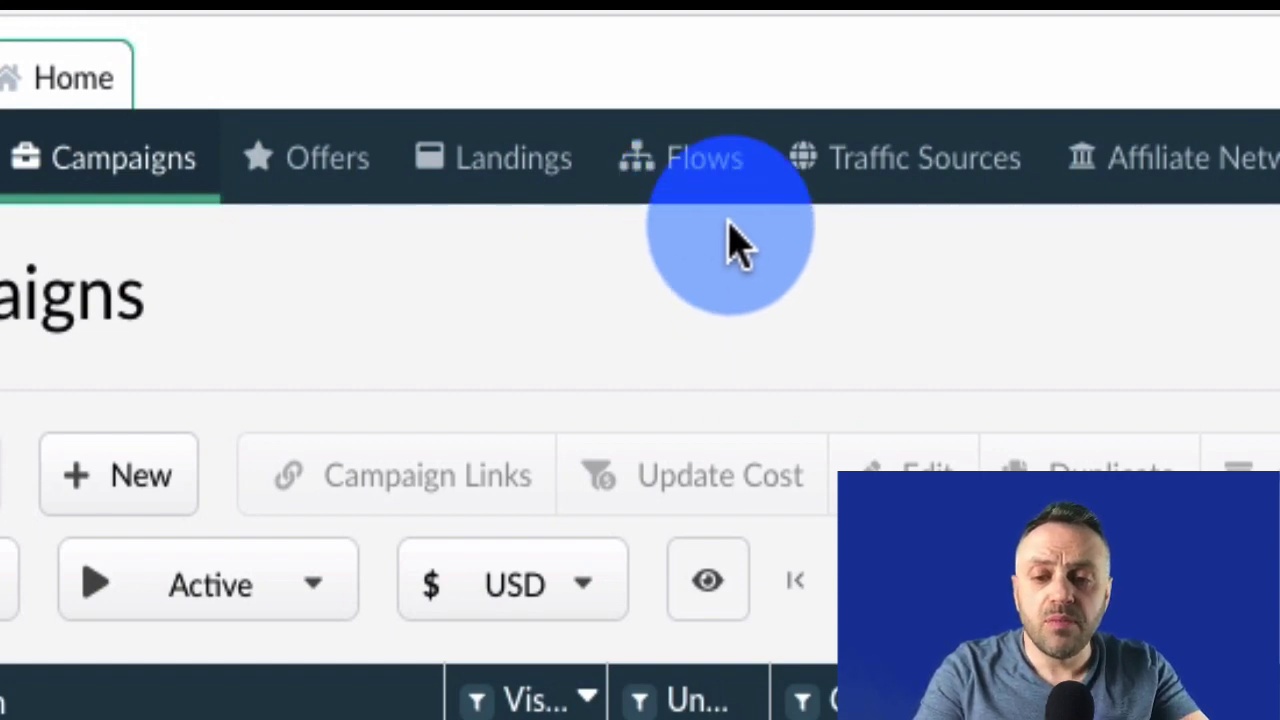
# Search BeMob's affiliate network templates for "click" and leave without adding a network
pyautogui.click(1212, 190)
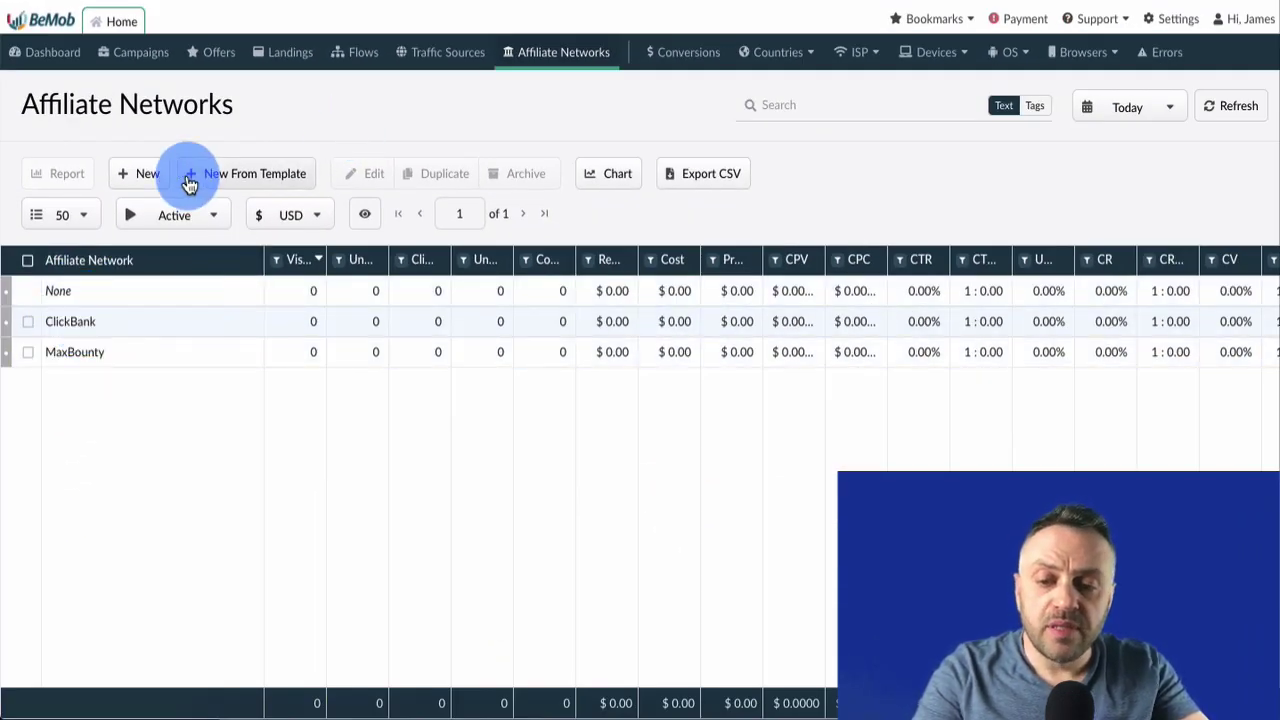
pyautogui.click(267, 187)
pyautogui.click(489, 94)
pyautogui.write('c')
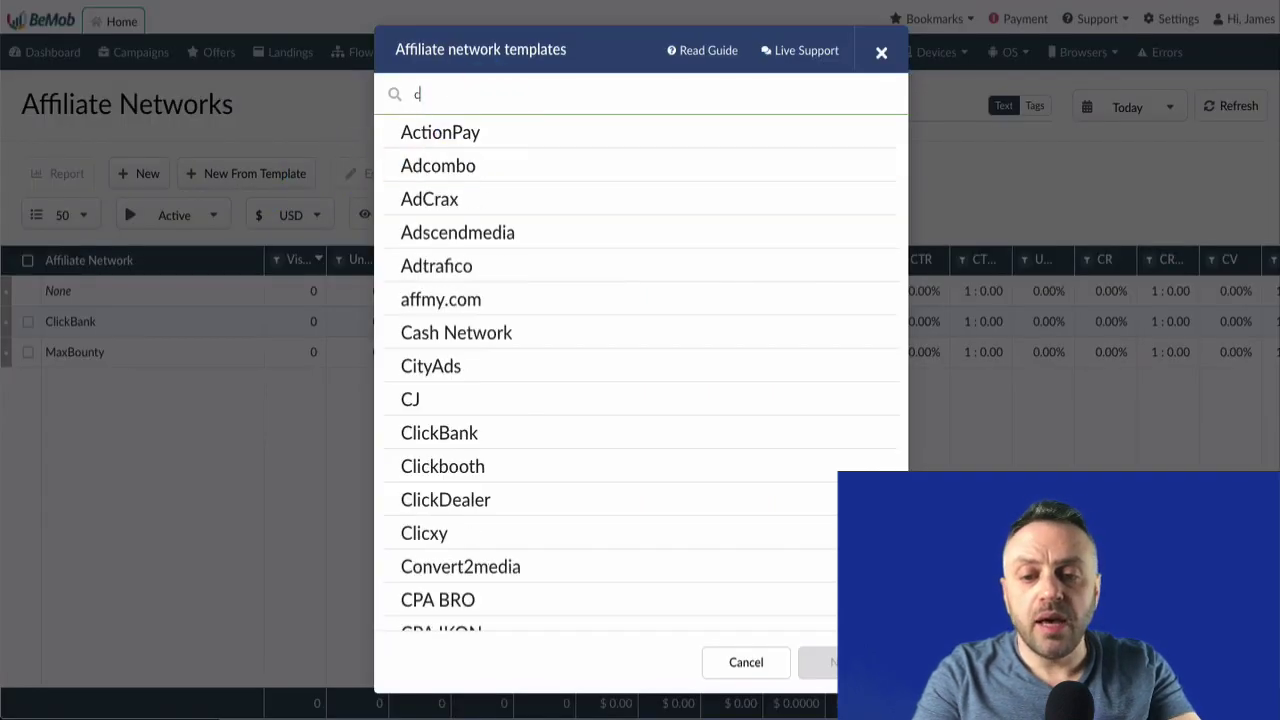
pyautogui.write('lick')
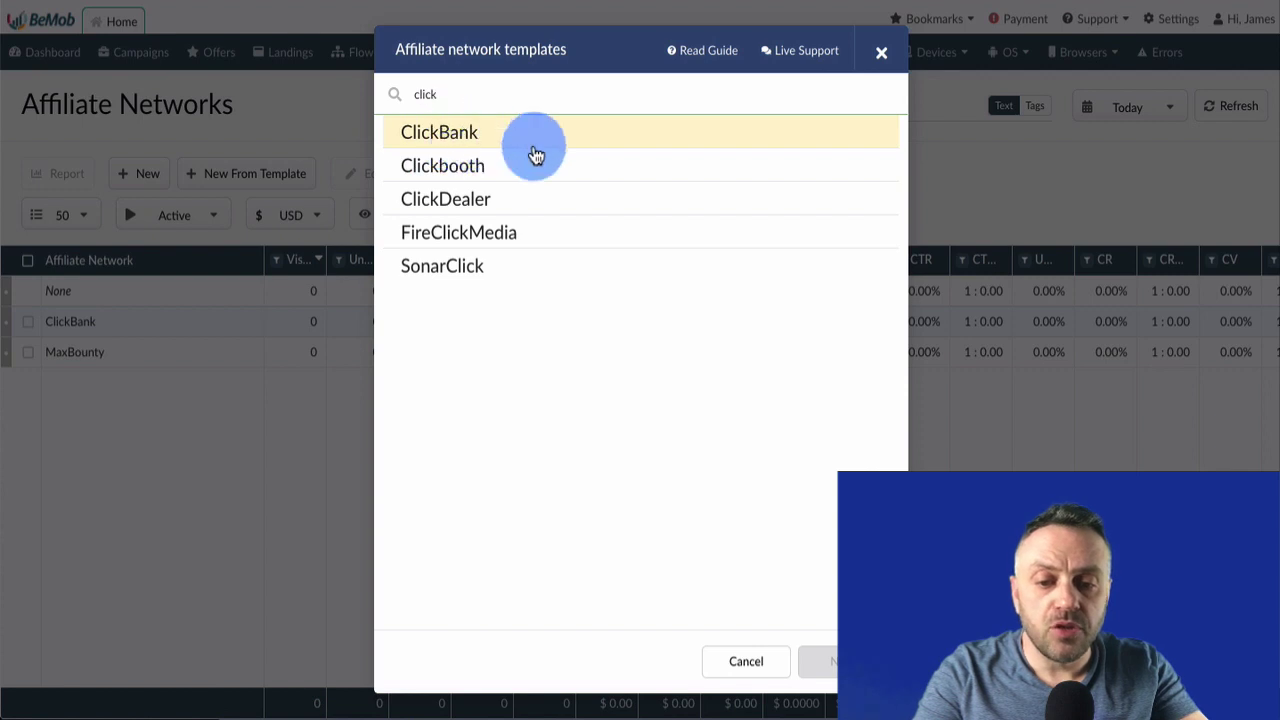
pyautogui.click(768, 663)
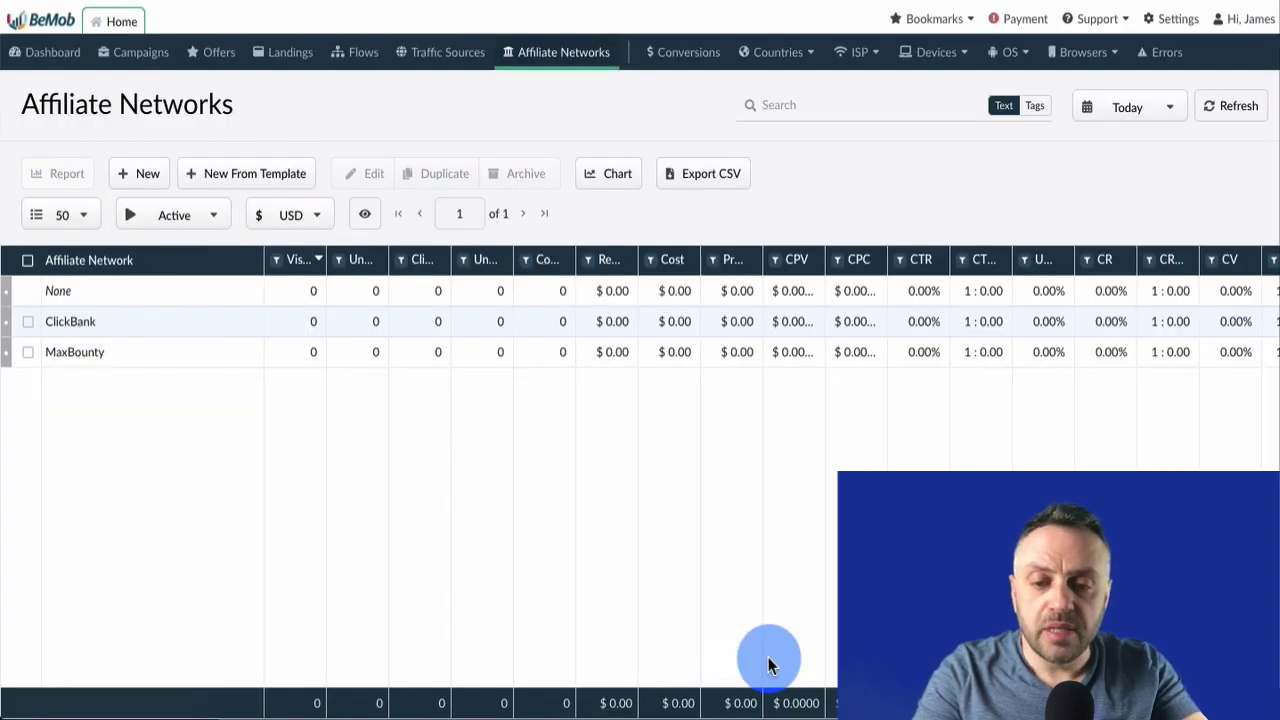
# Start a new traffic source from the Facebook template
pyautogui.click(460, 60)
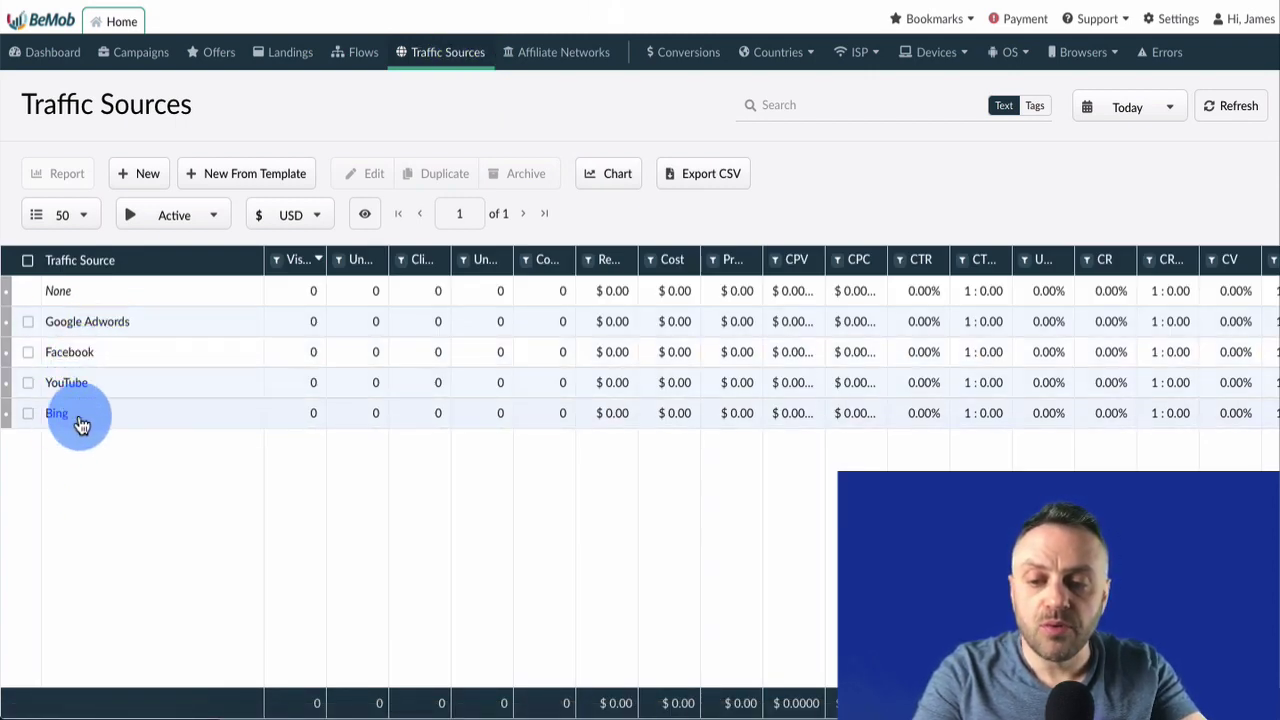
pyautogui.click(258, 180)
pyautogui.click(606, 92)
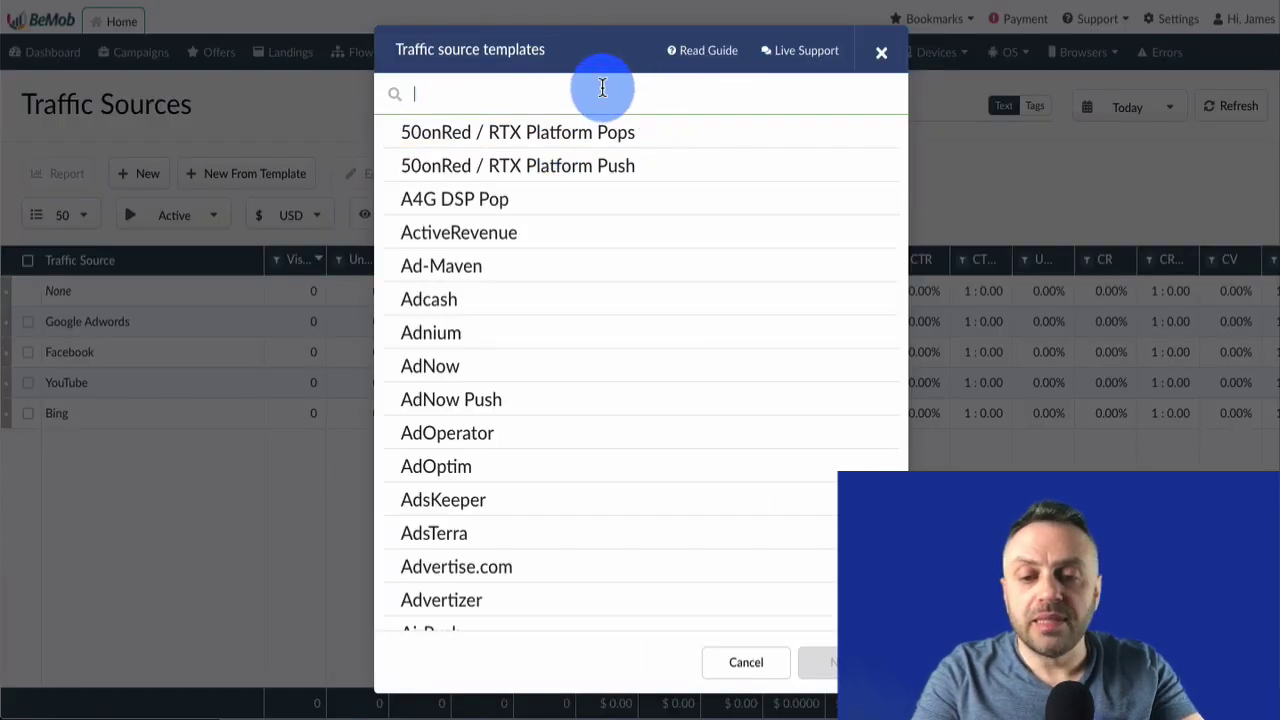
pyautogui.write('face')
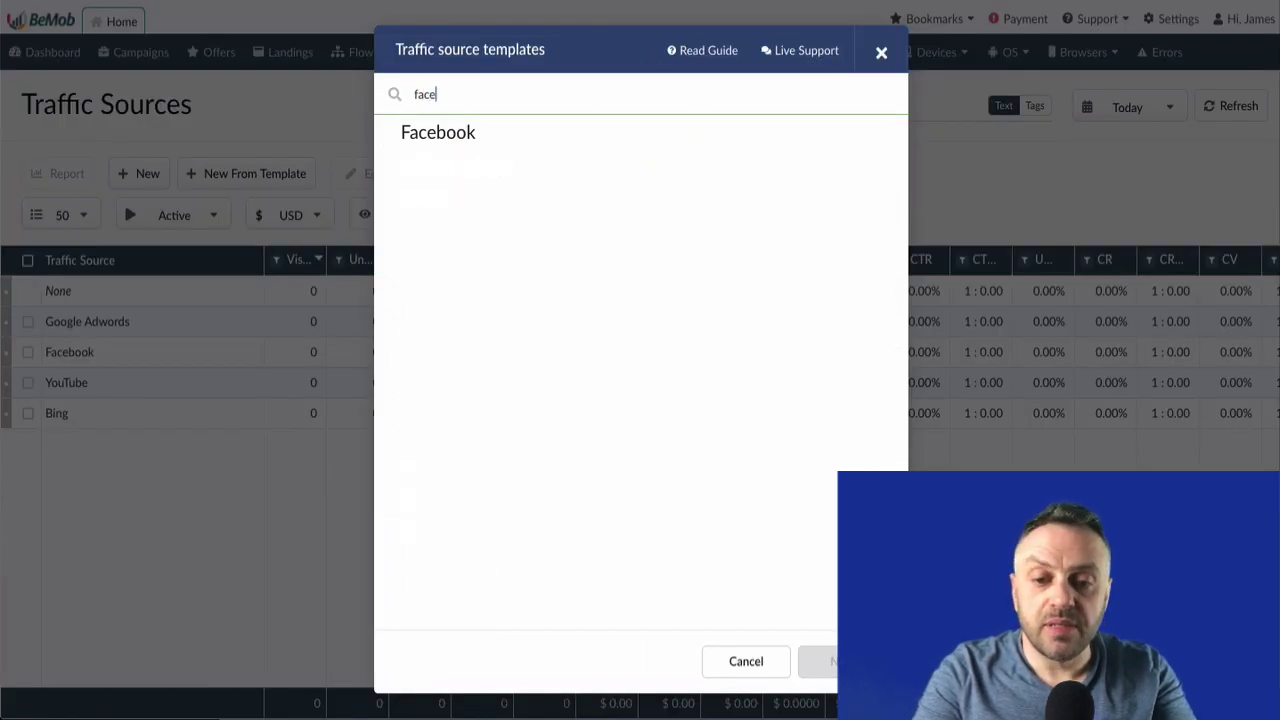
pyautogui.click(512, 139)
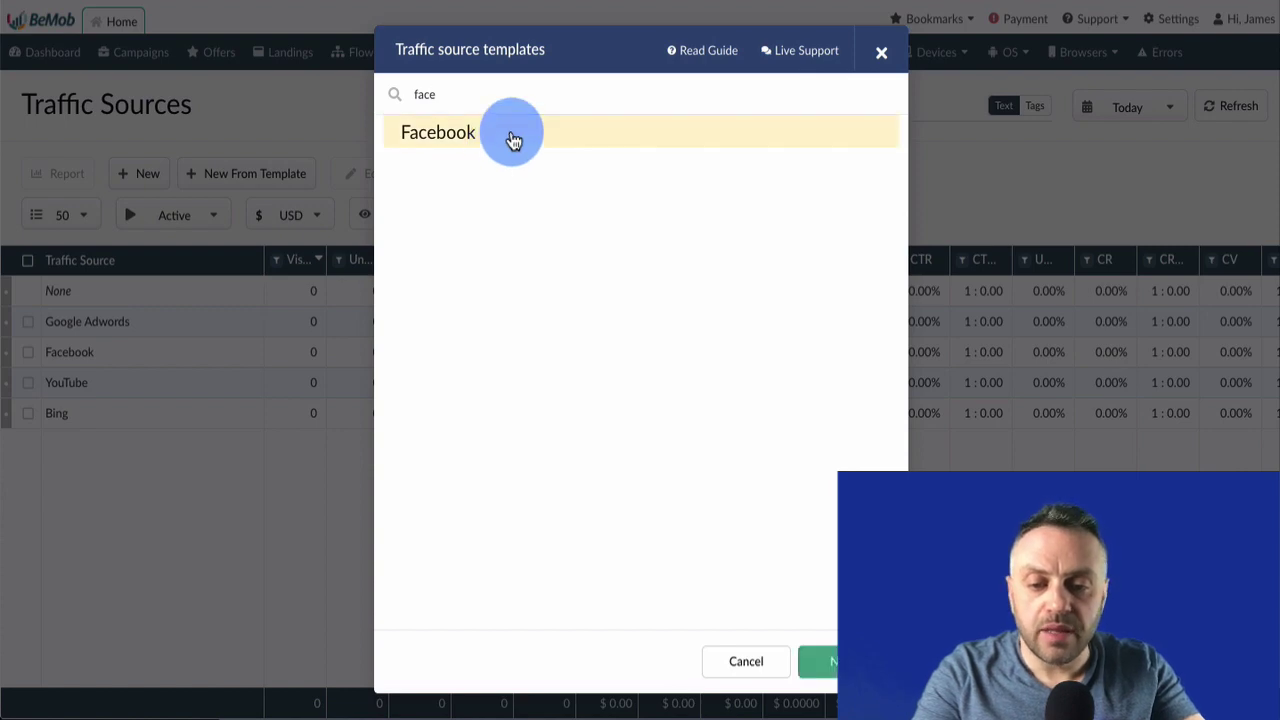
pyautogui.click(820, 662)
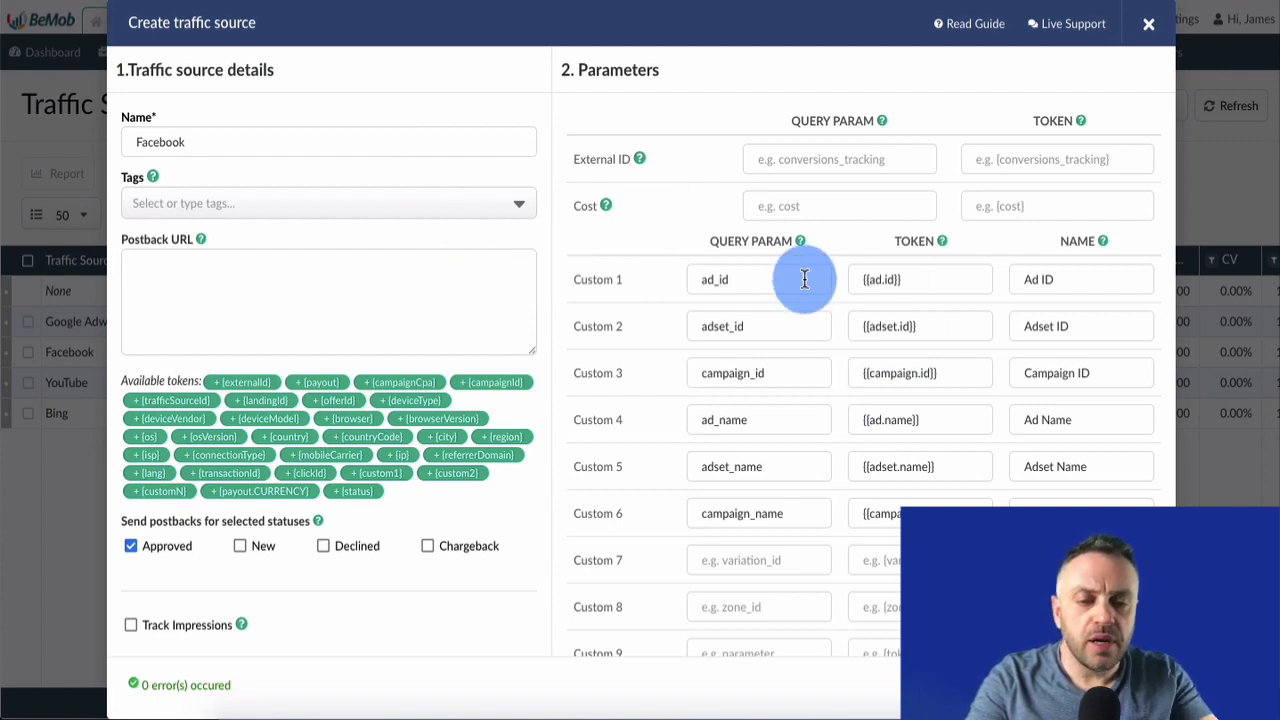
# Examine the custom query parameters and tokens of the Facebook traffic source, and close it without saving
pyautogui.doubleClick(916, 280)
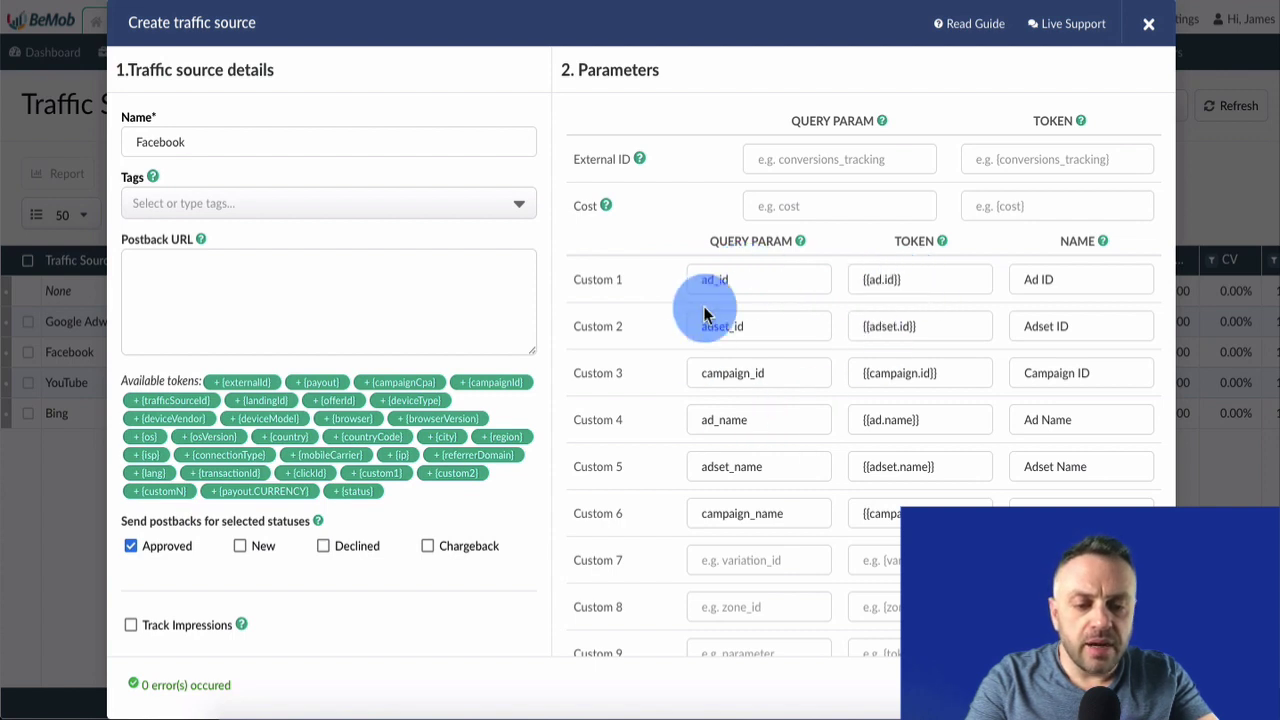
pyautogui.doubleClick(905, 468)
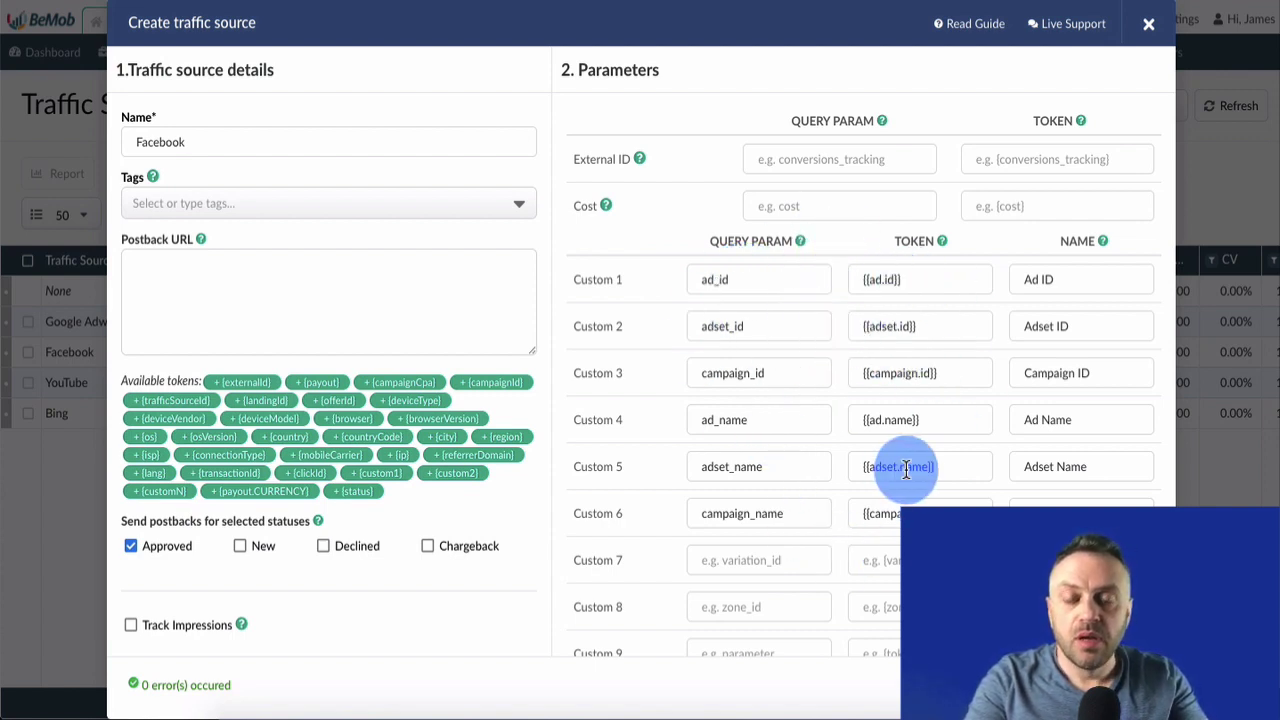
pyautogui.doubleClick(733, 425)
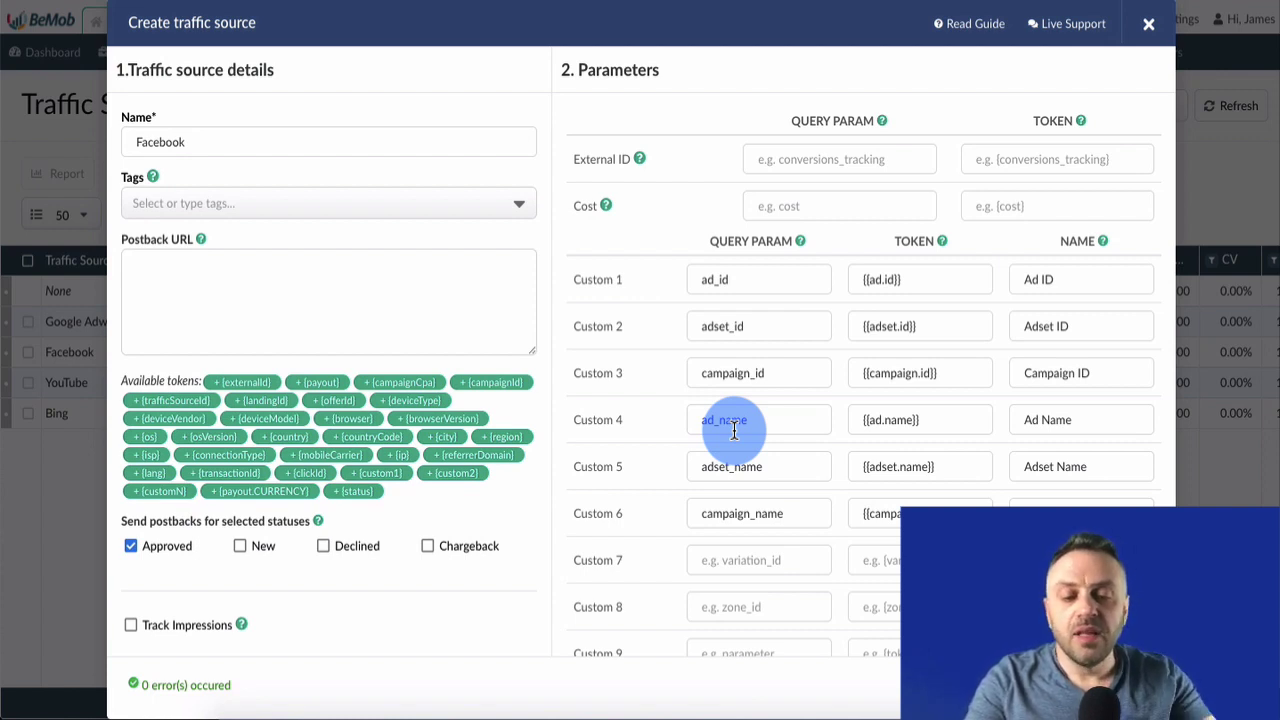
pyautogui.click(734, 430)
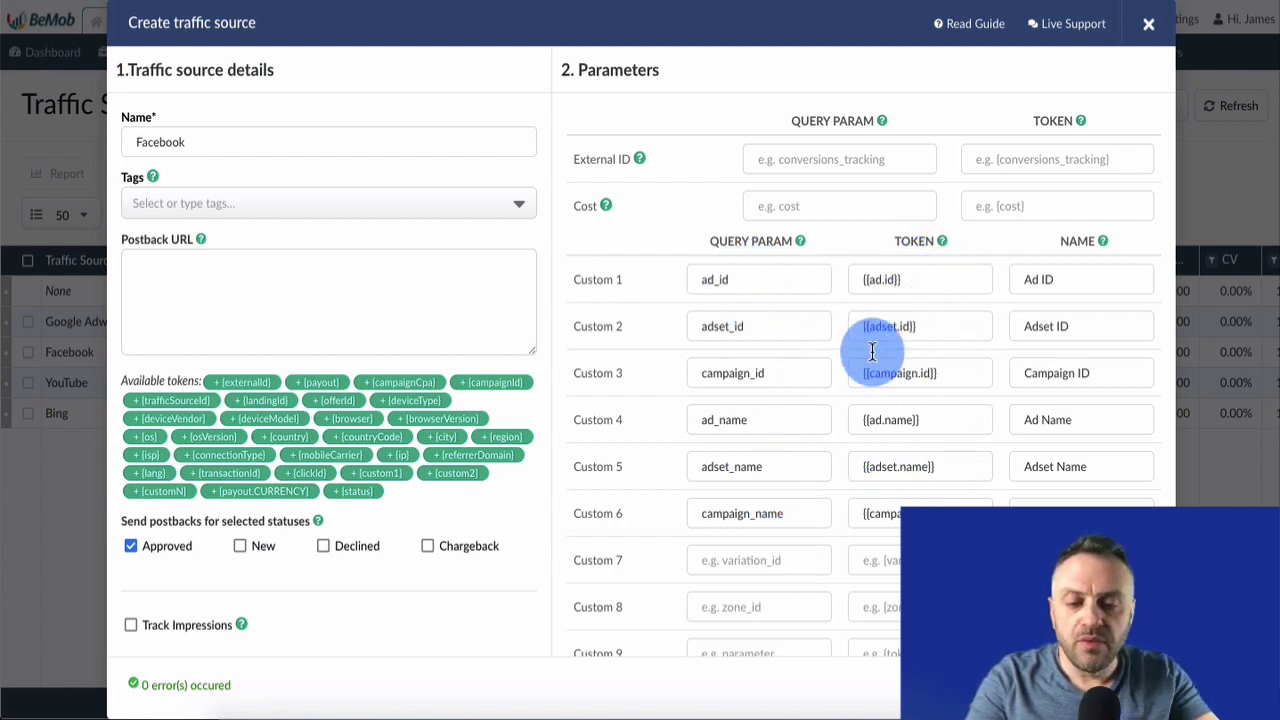
pyautogui.click(1150, 37)
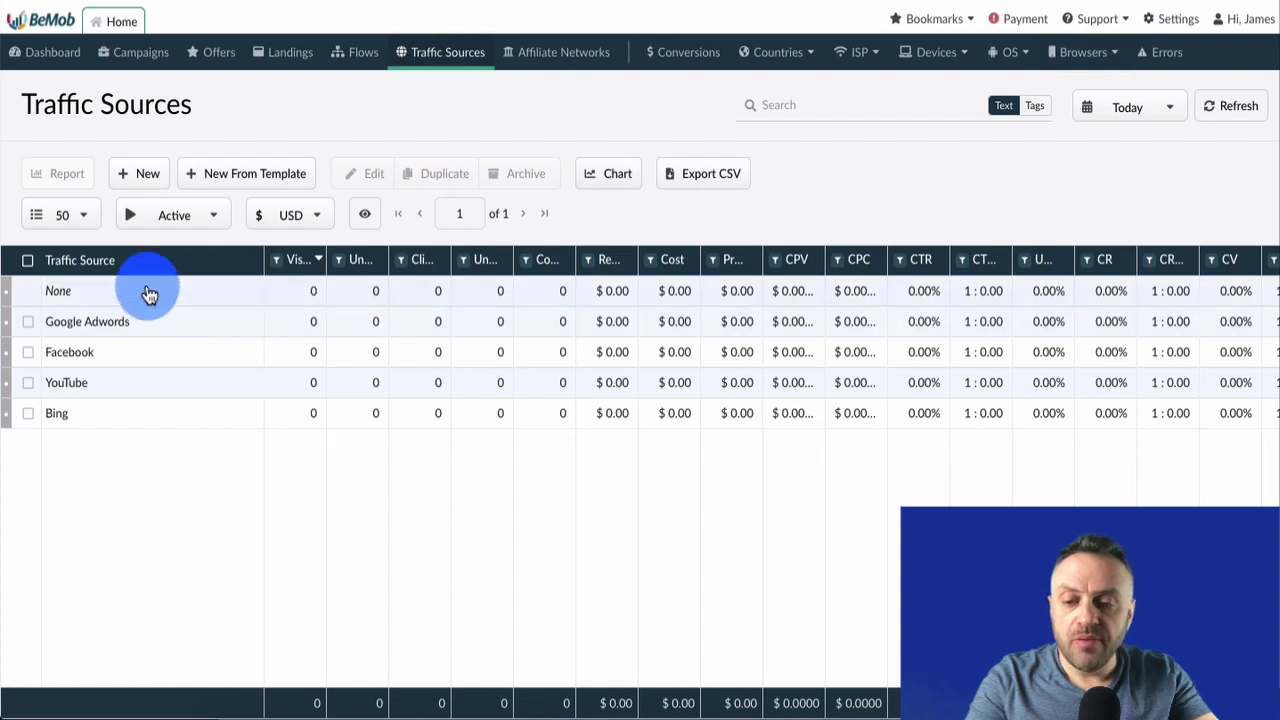
pyautogui.click(300, 53)
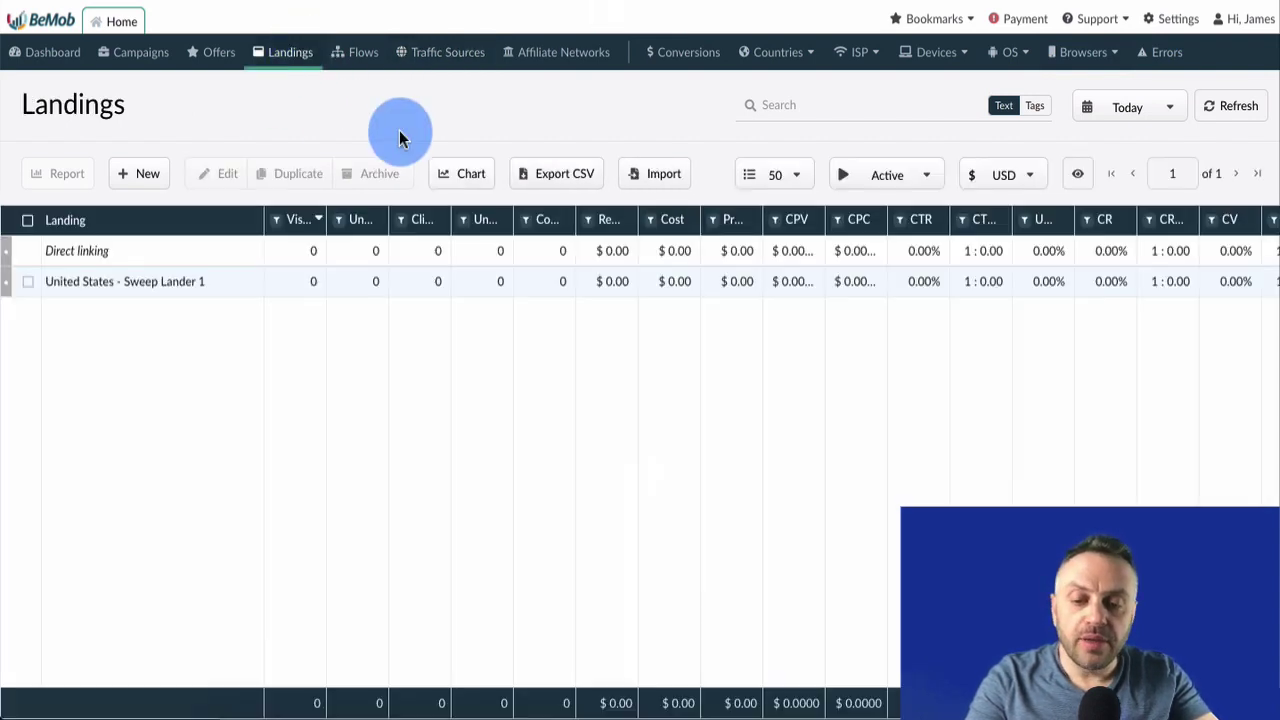
pyautogui.moveTo(205, 284); pyautogui.dragTo(124, 284)
pyautogui.click(162, 290)
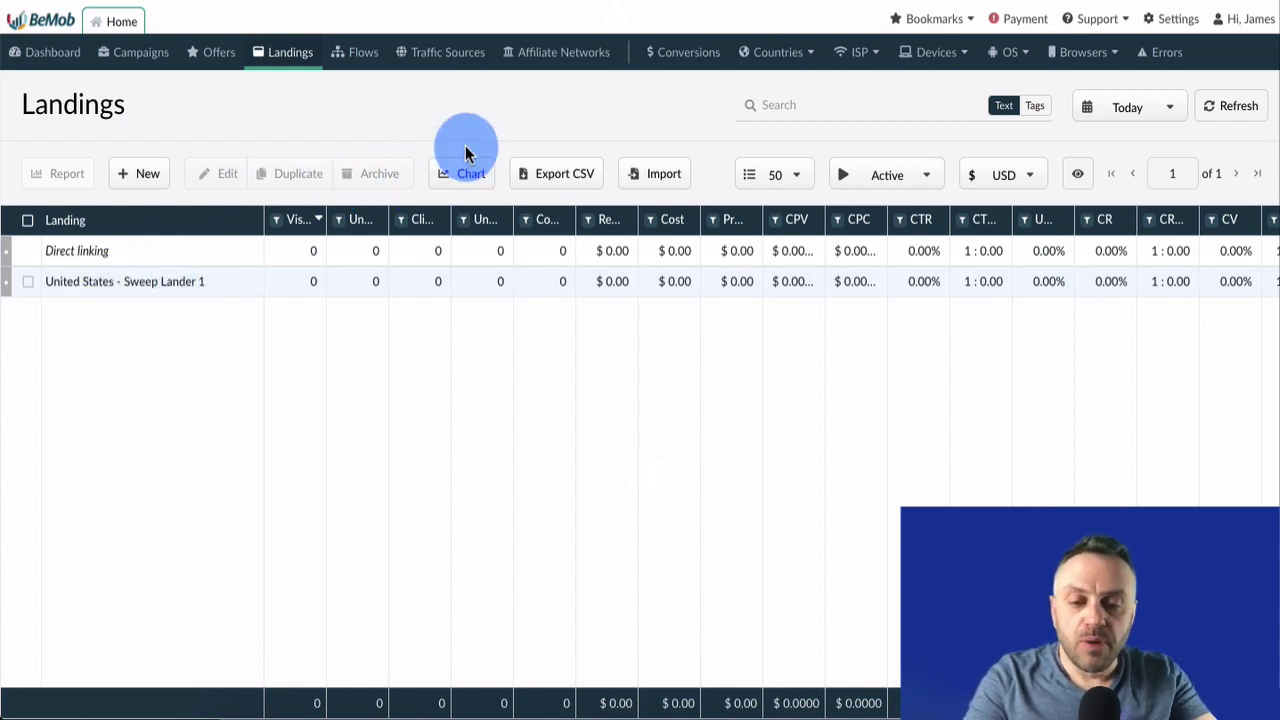
pyautogui.click(175, 183)
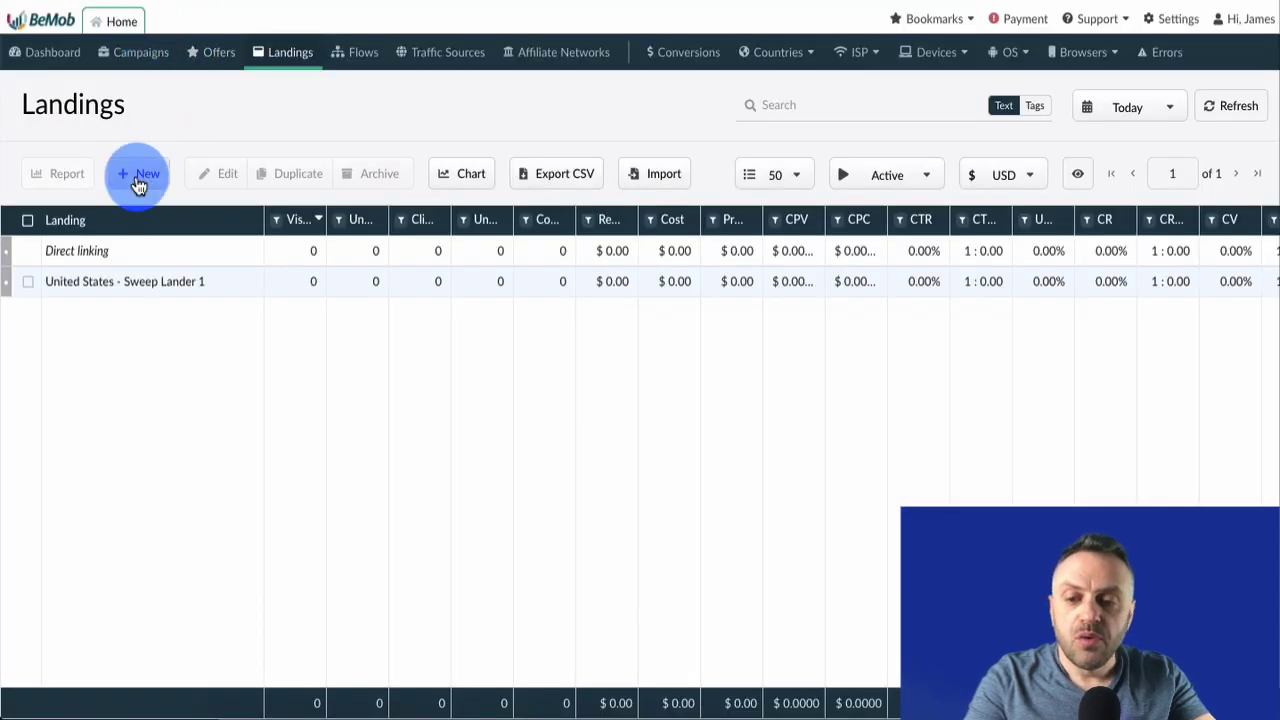
pyautogui.click(139, 180)
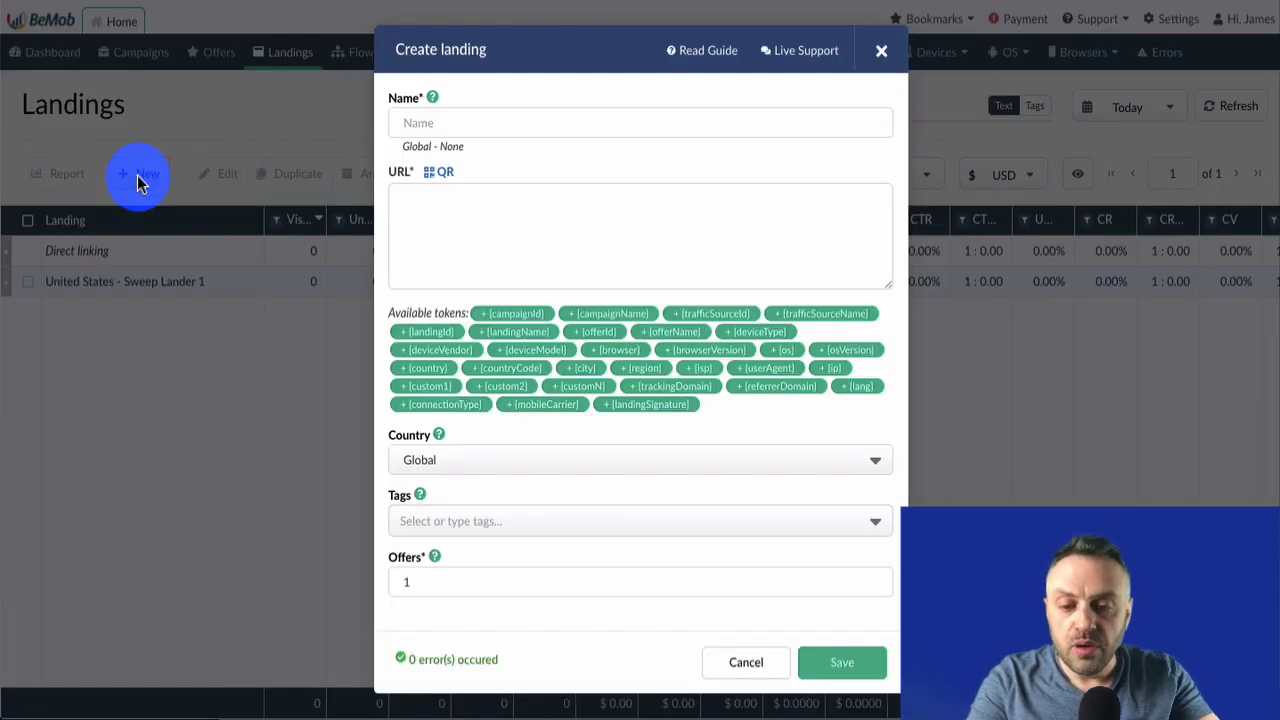
pyautogui.click(471, 124)
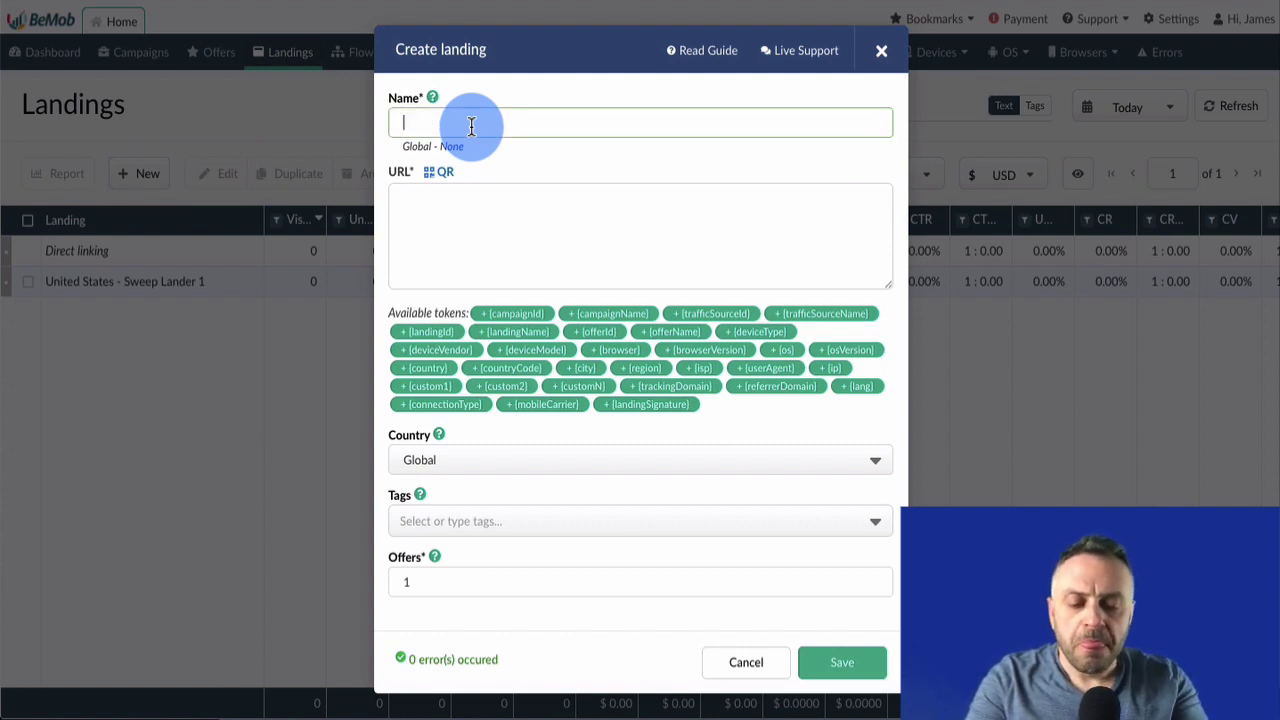
pyautogui.write('TC1')
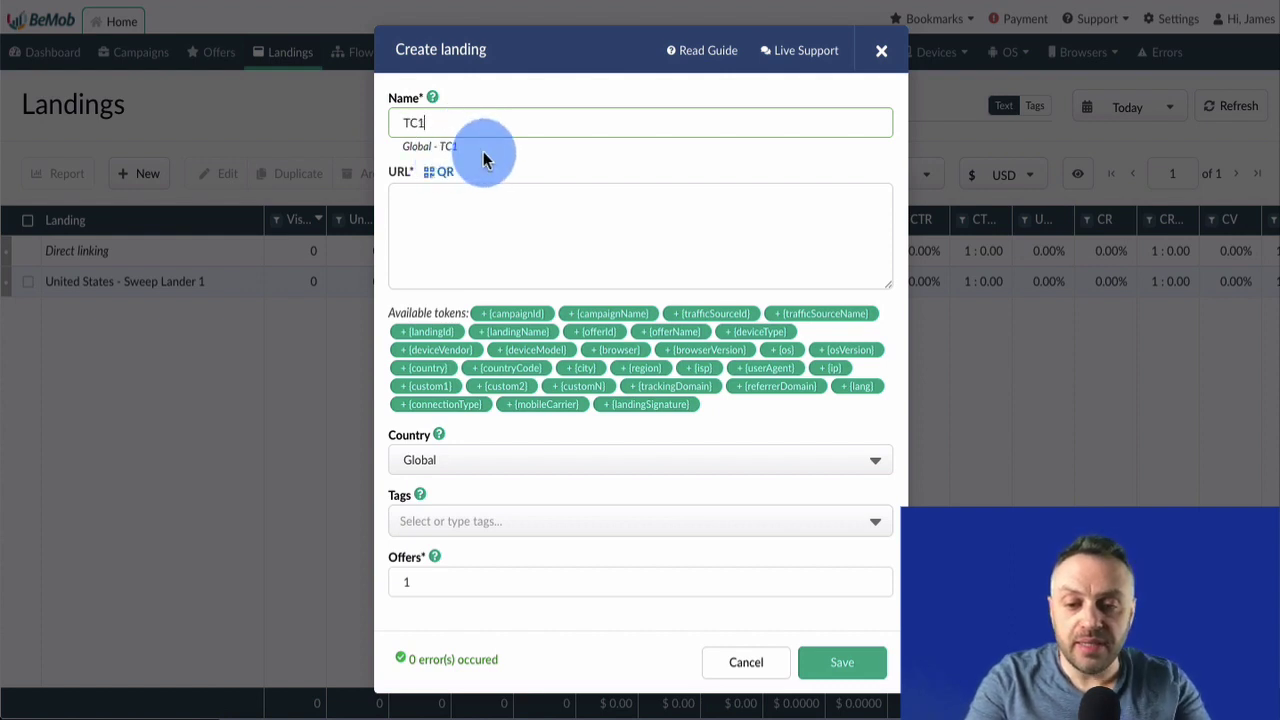
pyautogui.click(531, 229)
pyautogui.write('https://snappypixel.com/lp2/')
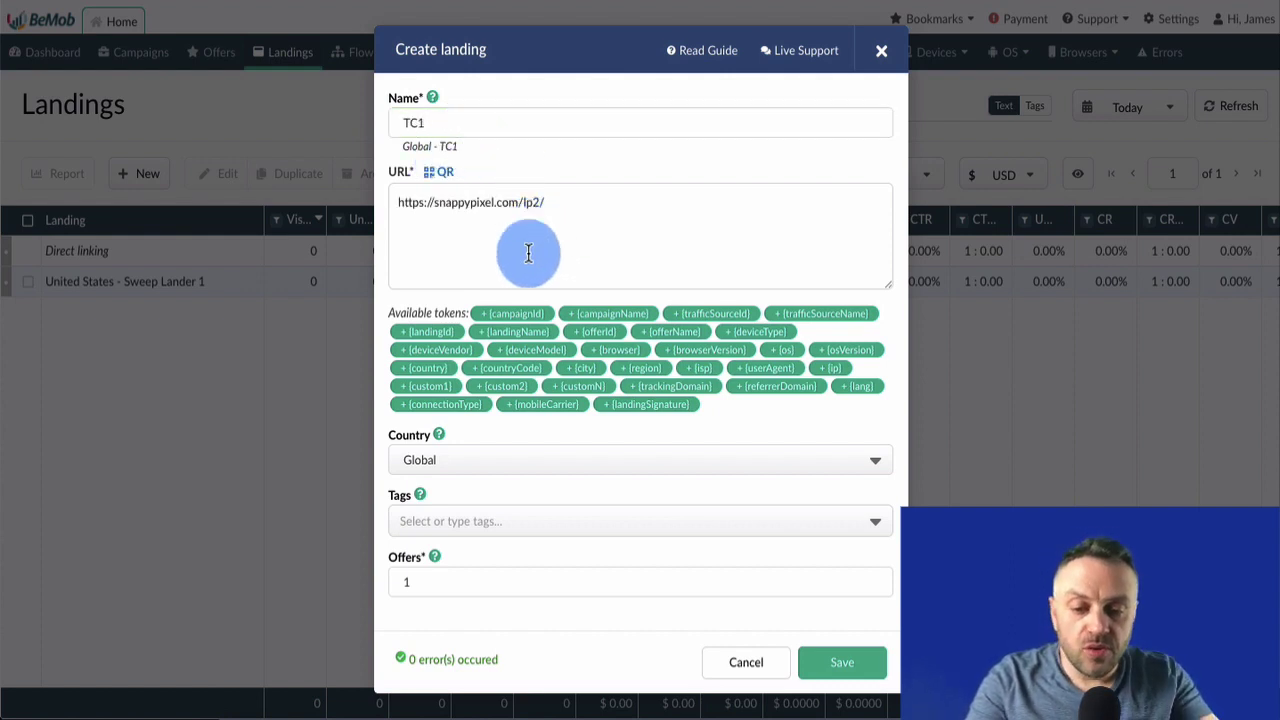
# Set the TC1 landing's country to United States and save the landing
pyautogui.click(526, 469)
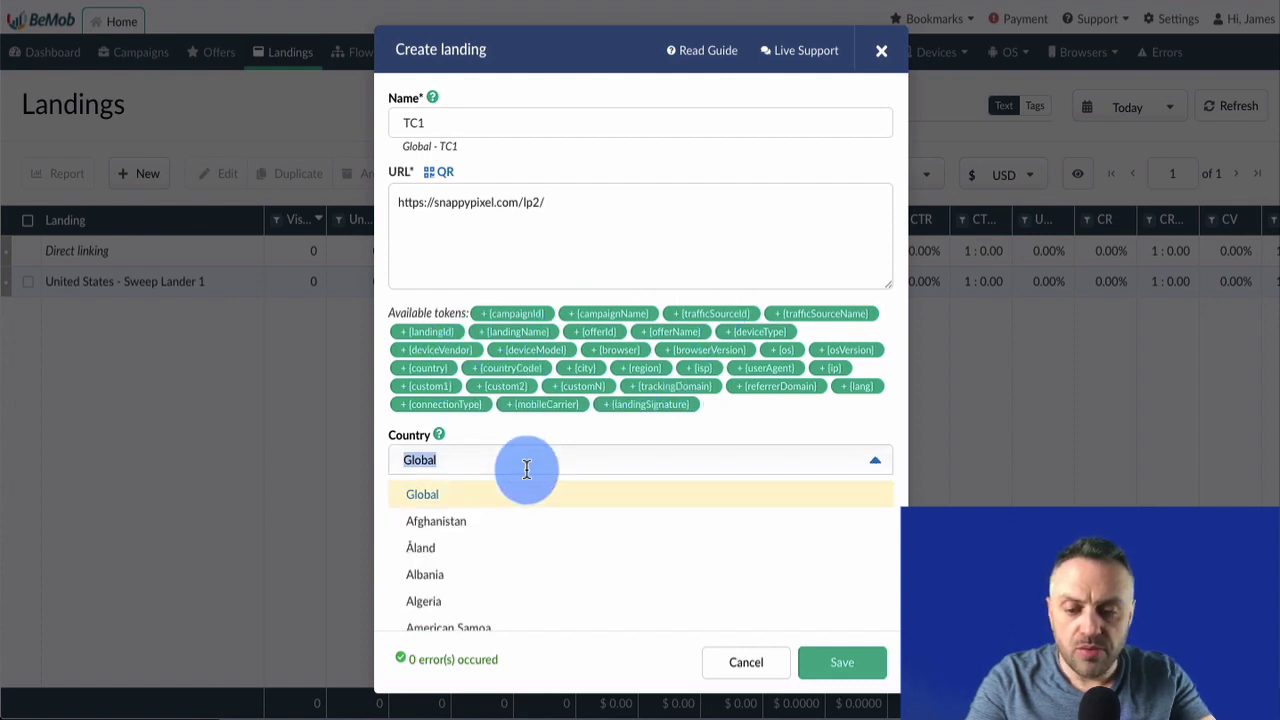
pyautogui.write('united')
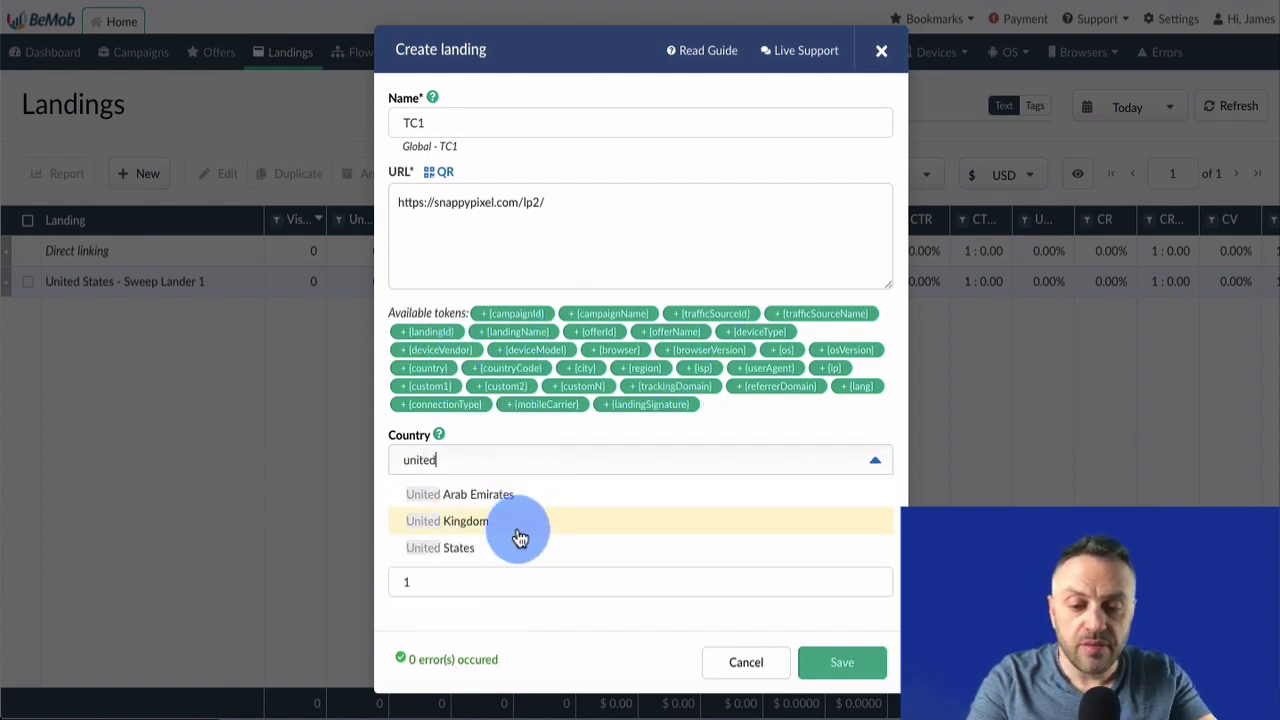
pyautogui.click(515, 557)
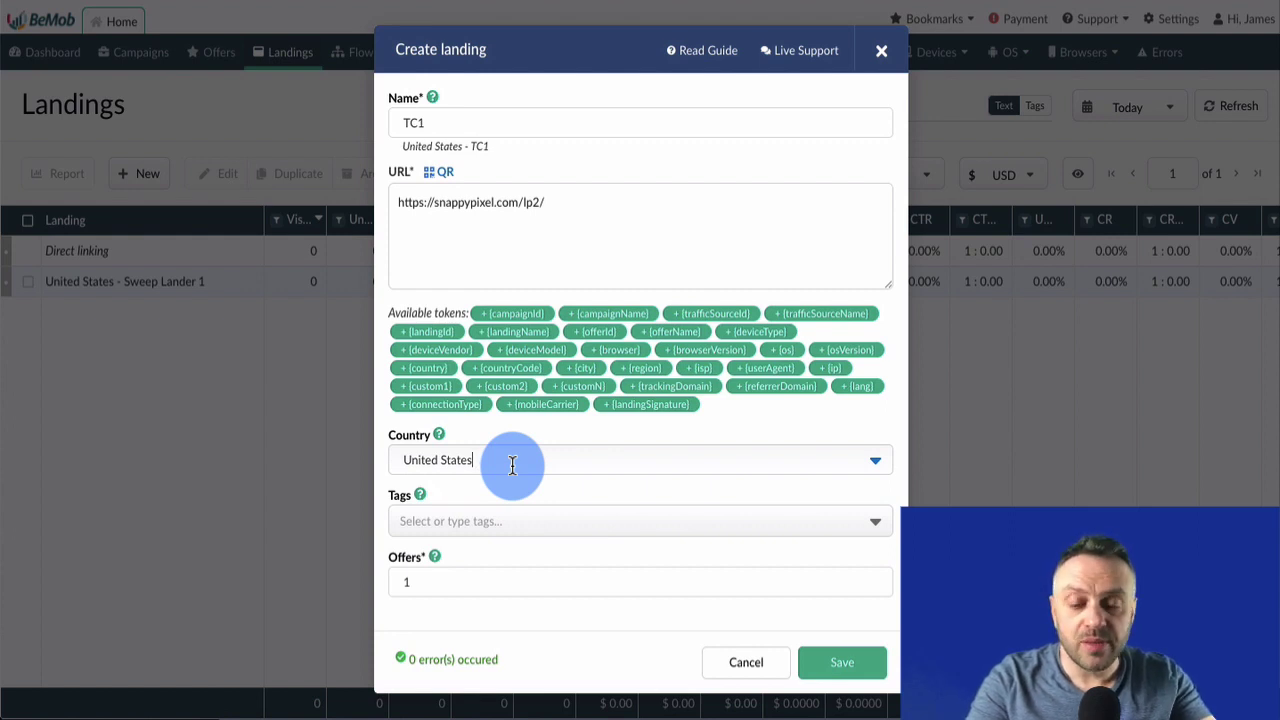
pyautogui.click(855, 670)
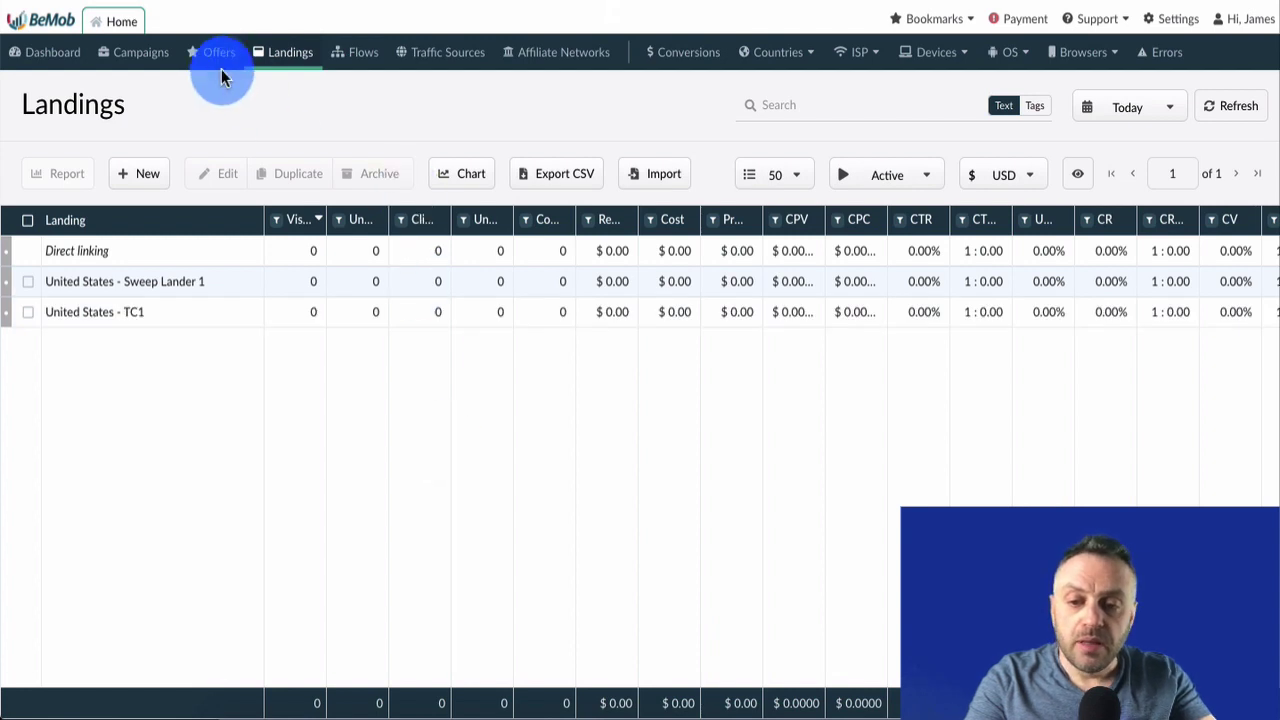
# Start a new offer named TC1
pyautogui.click(217, 62)
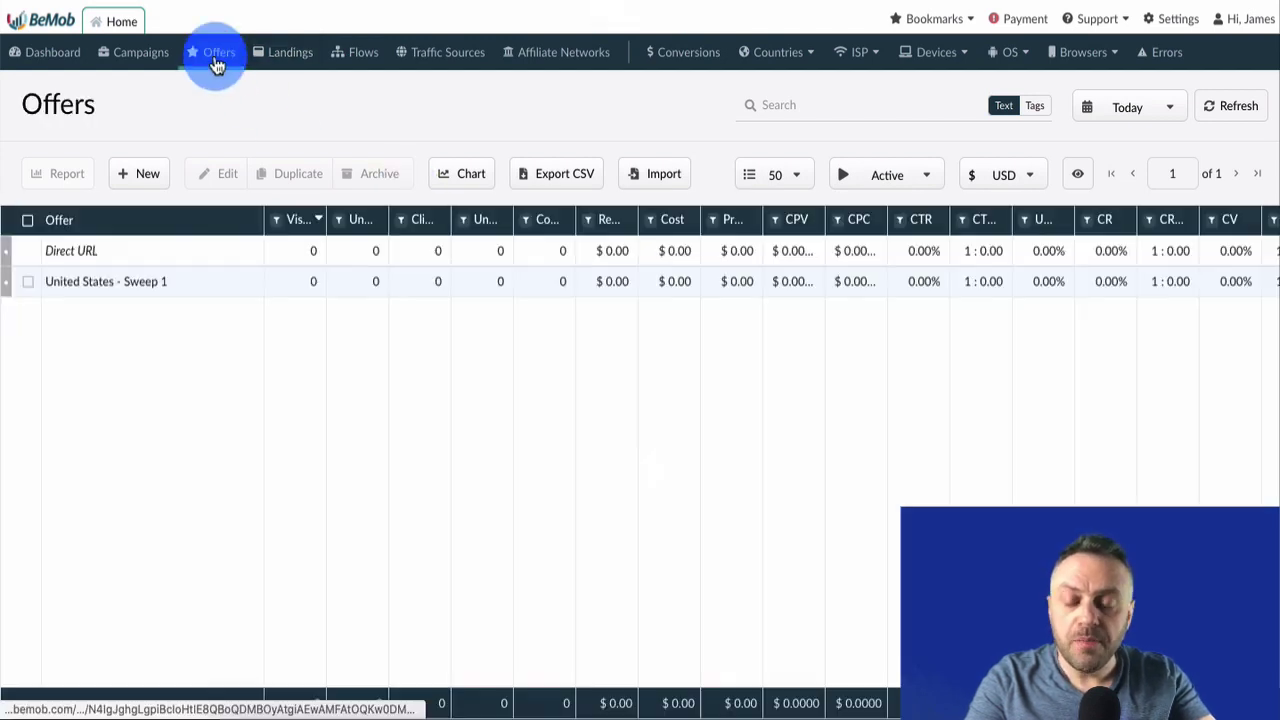
pyautogui.click(151, 182)
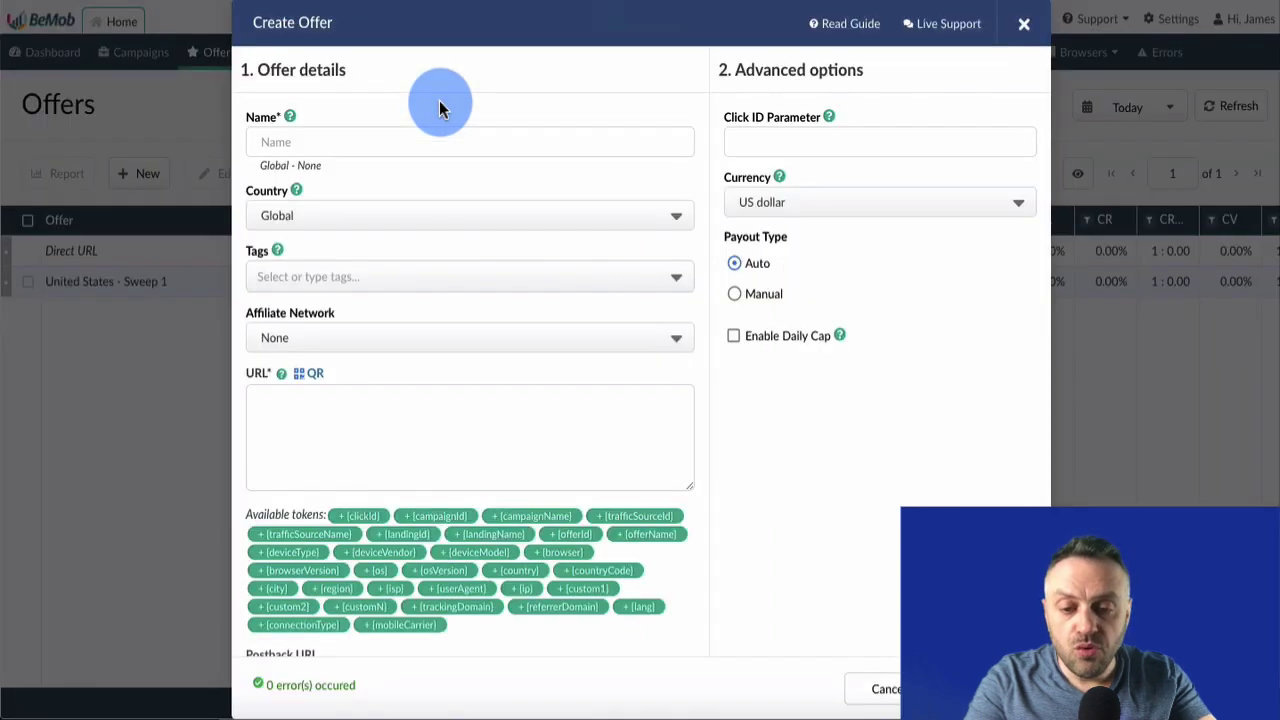
pyautogui.click(365, 140)
pyautogui.write('TC')
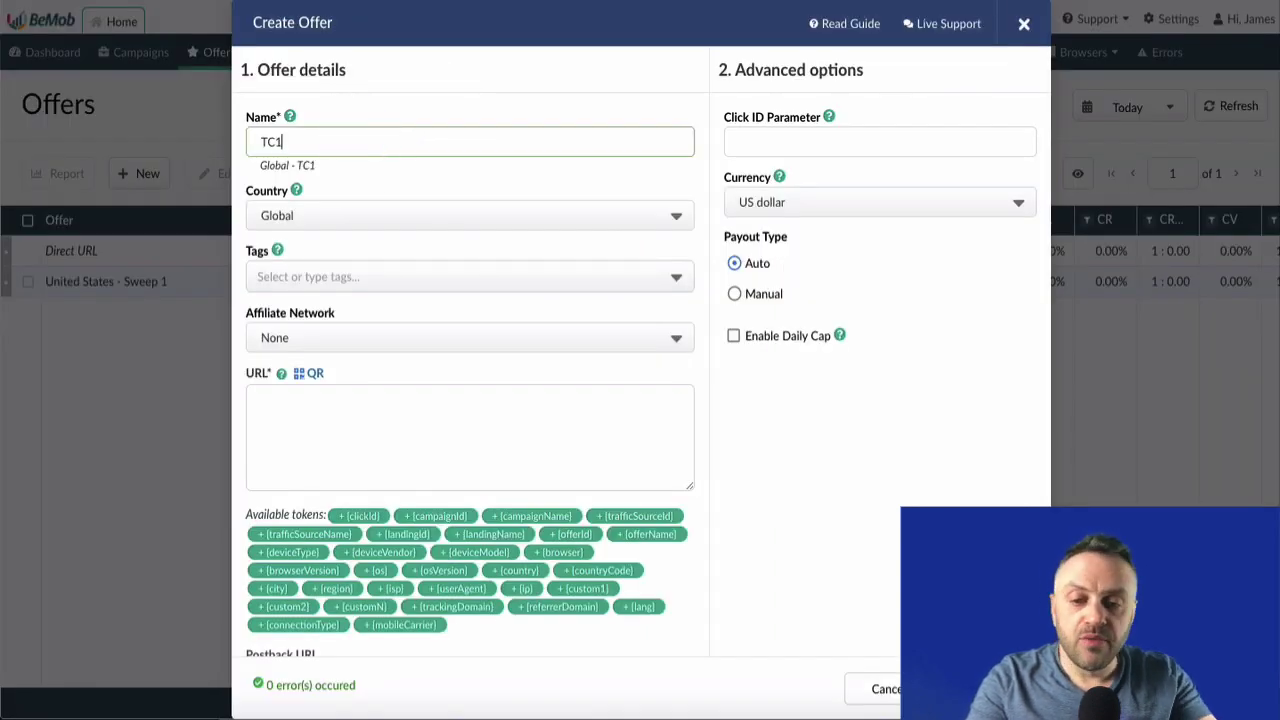
pyautogui.write('1')
pyautogui.click(345, 404)
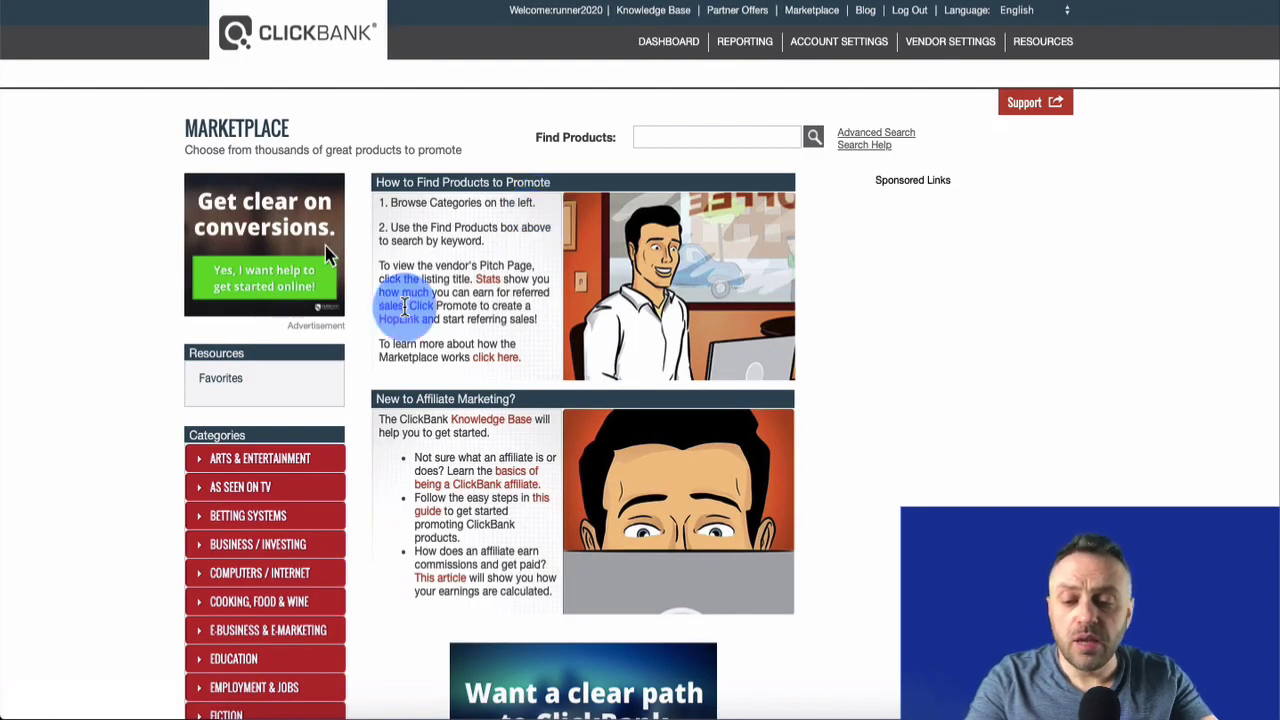
# Switch to the ClickBank marketplace, search for "text" and sort the results by gravity
pyautogui.click(692, 130)
pyautogui.write('t')
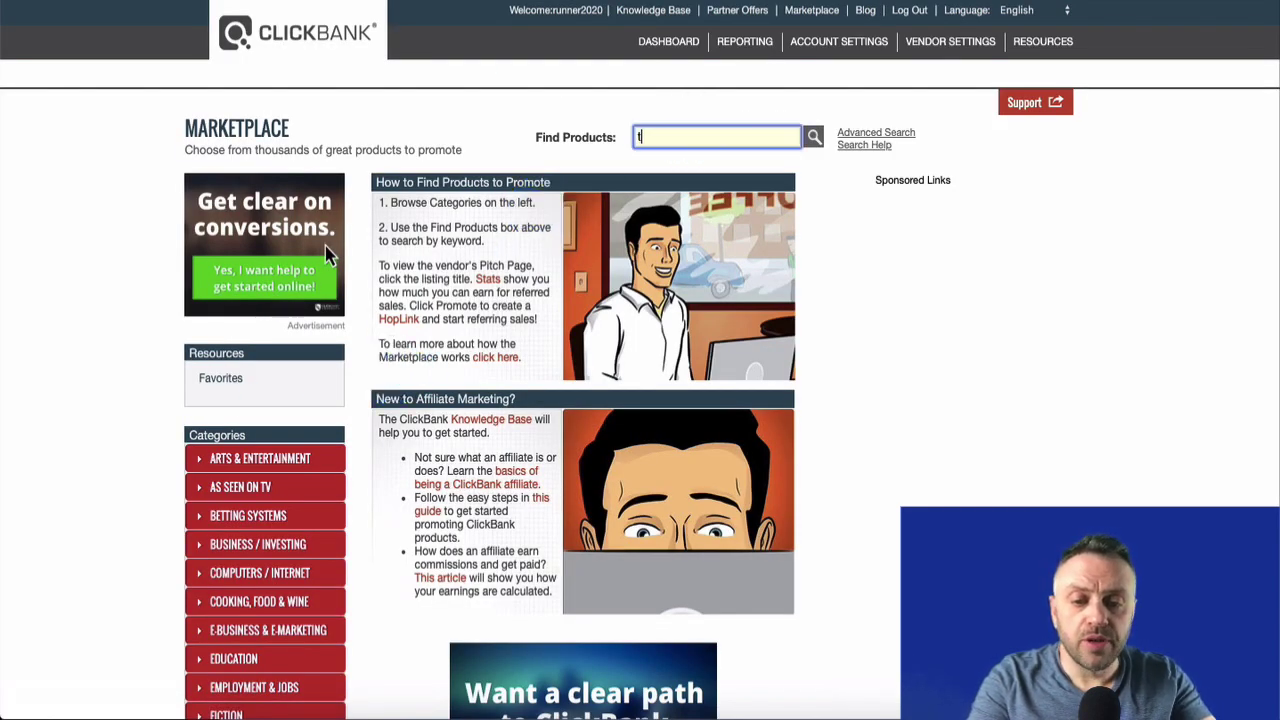
pyautogui.write('ext')
pyautogui.press('Return')
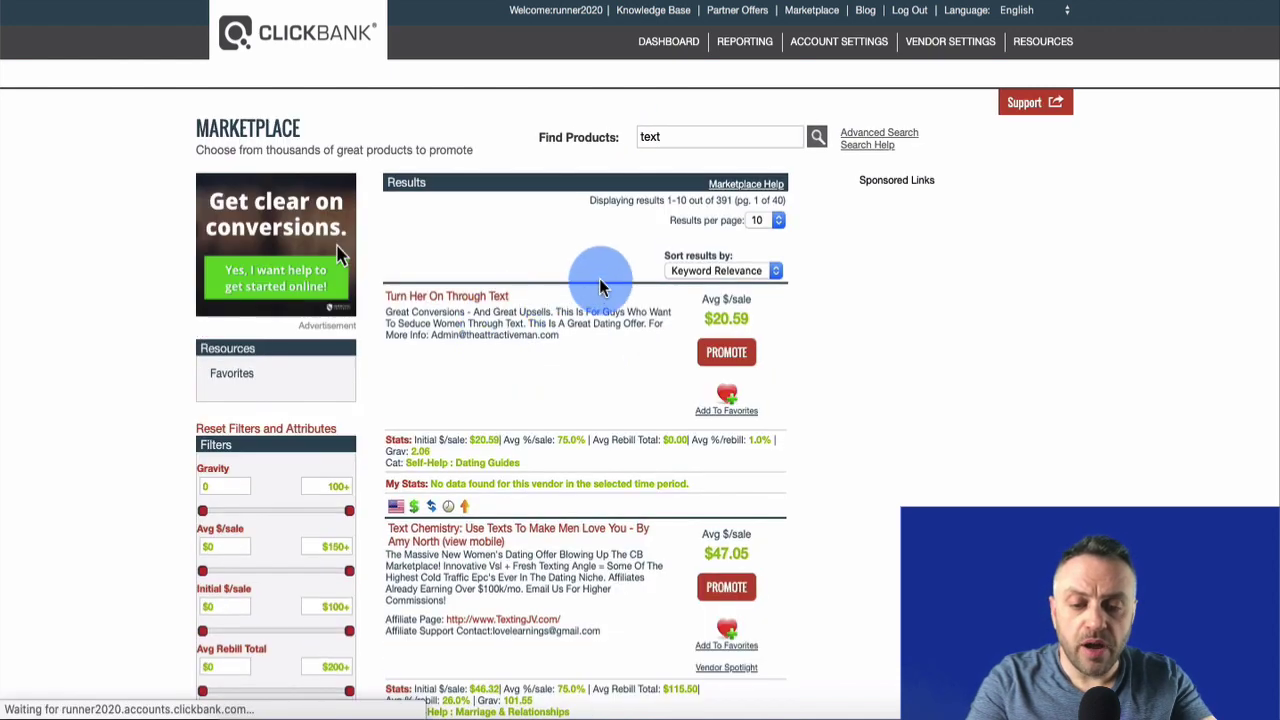
pyautogui.click(761, 271)
pyautogui.click(740, 378)
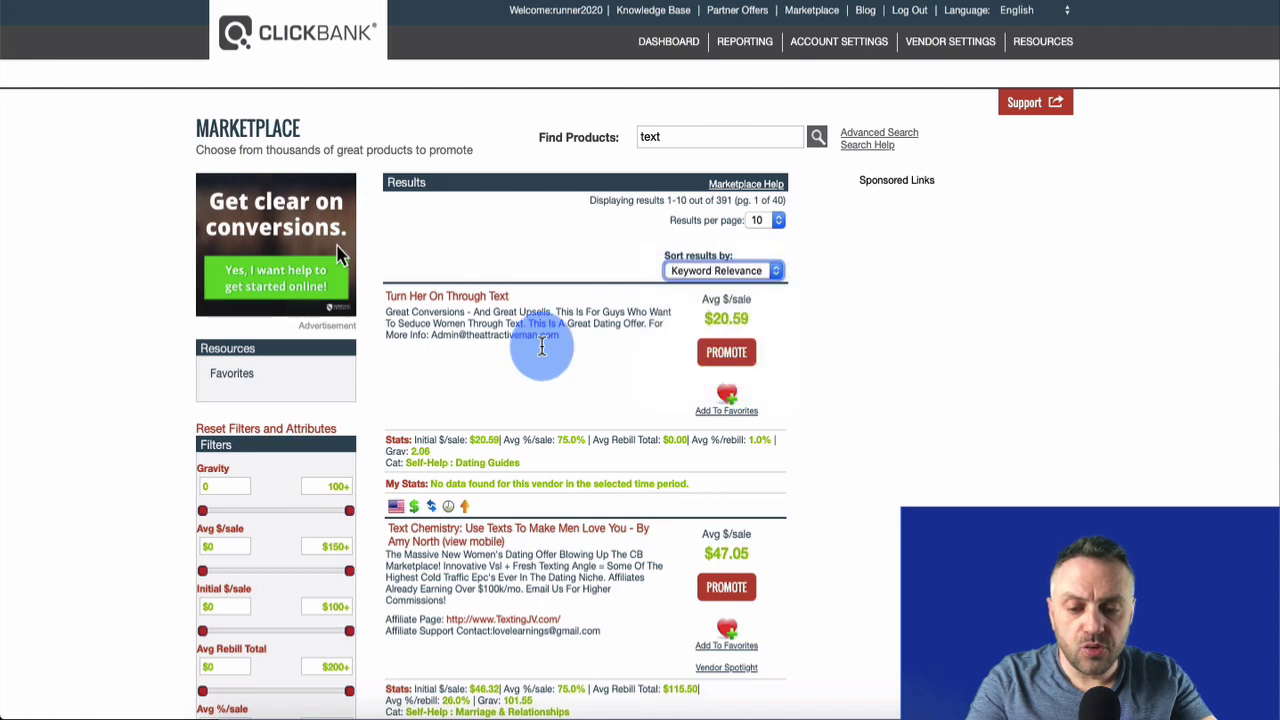
# Generate a HopLink for the Text Chemistry product without a tracking ID and copy it
pyautogui.scroll(-5, 443, 400)
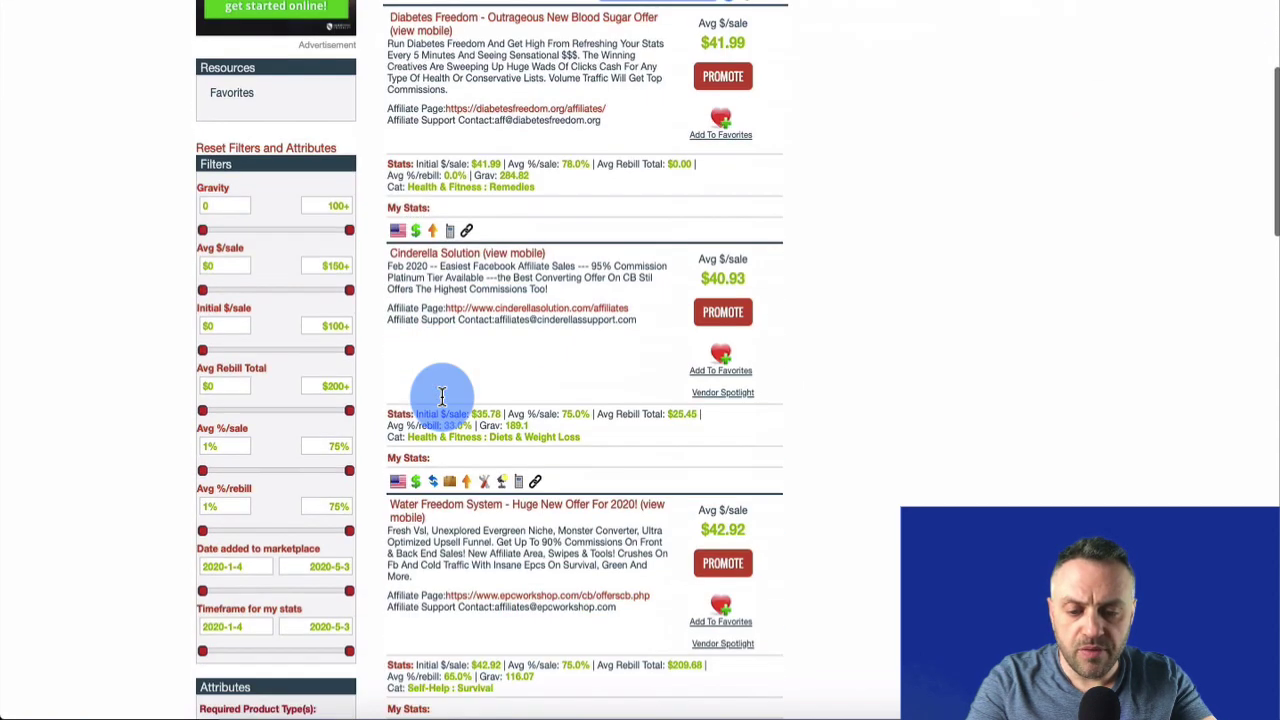
pyautogui.scroll(-4, 443, 400)
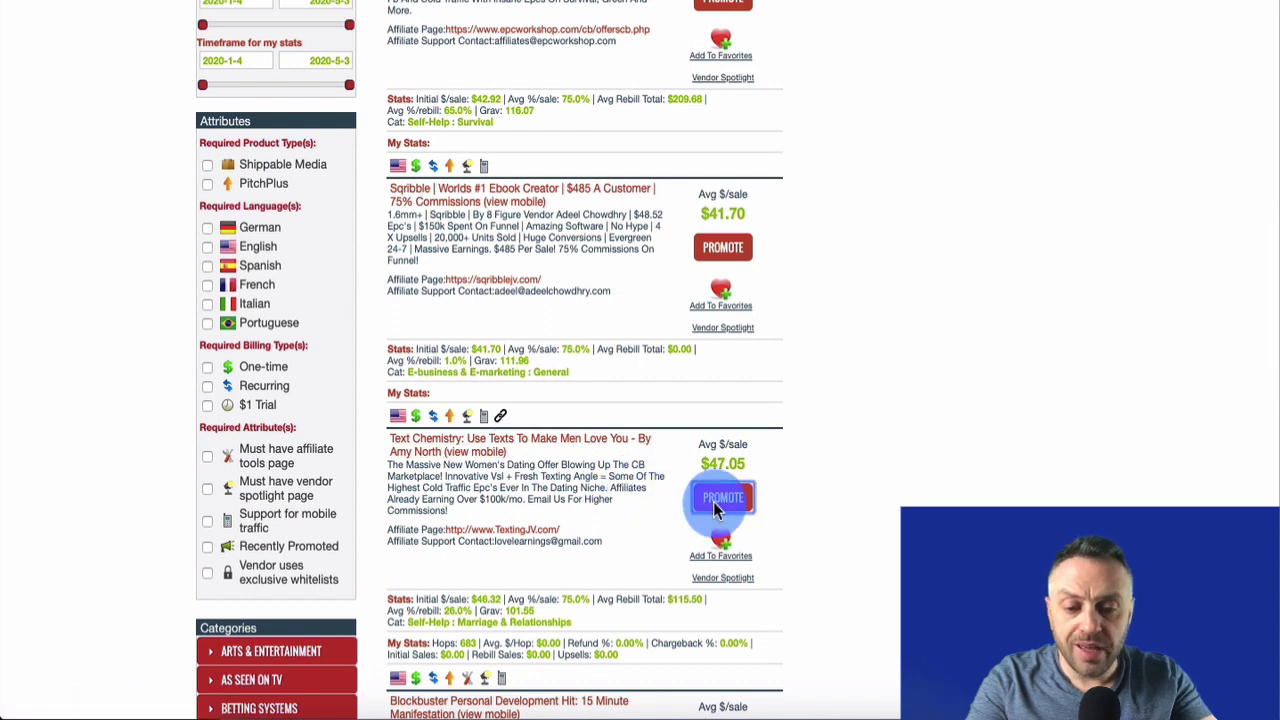
pyautogui.click(715, 505)
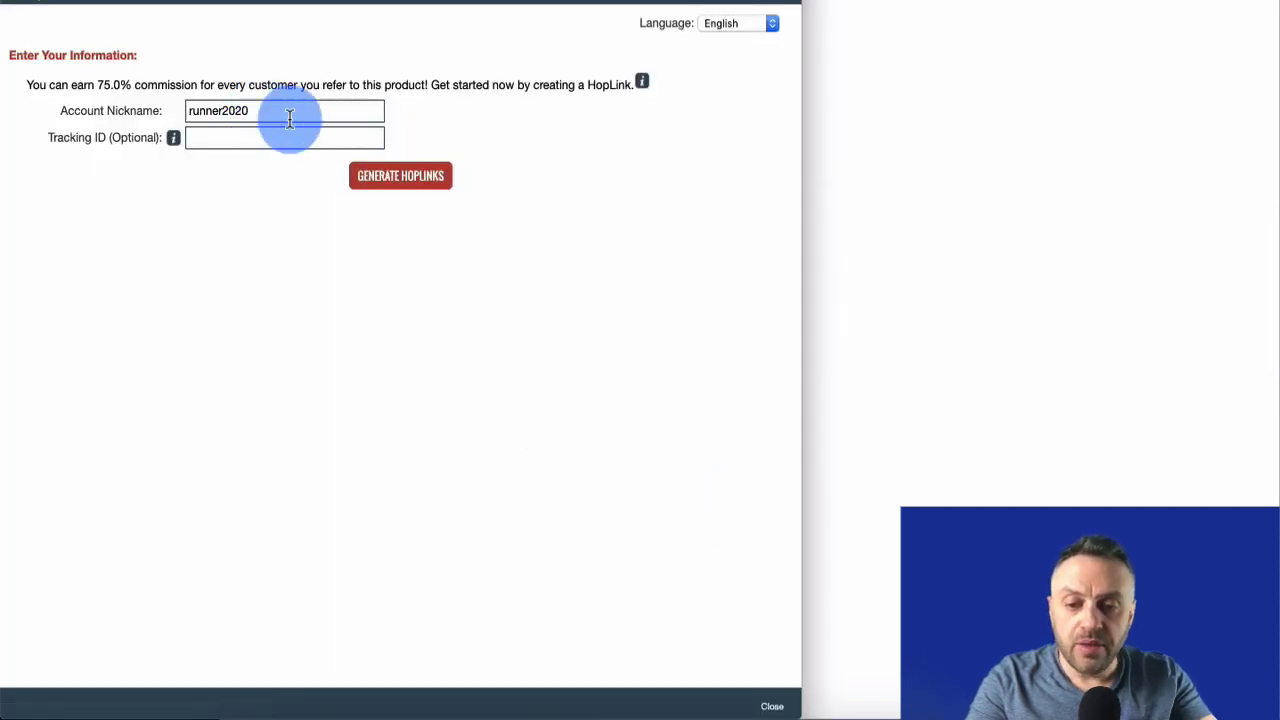
pyautogui.click(429, 184)
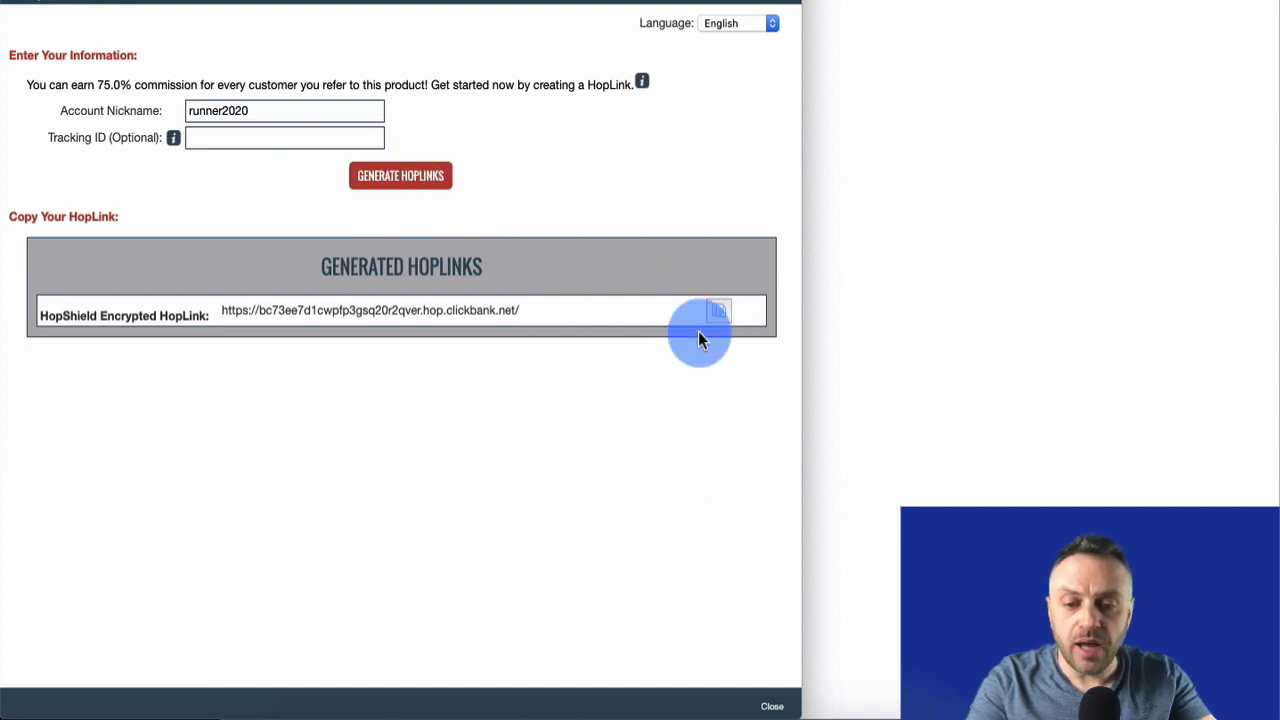
pyautogui.click(720, 315)
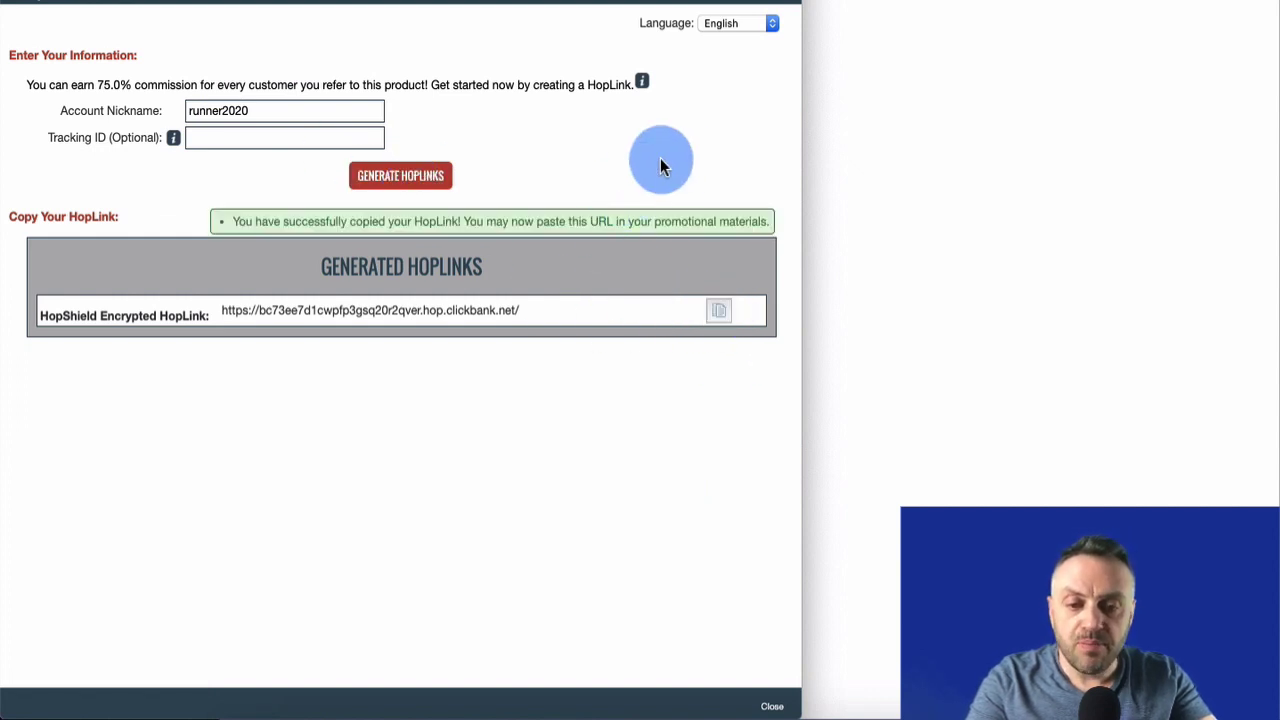
# Return to BeMob and paste the copied ClickBank HopLink as the TC1 offer's URL
pyautogui.click(841, 187)
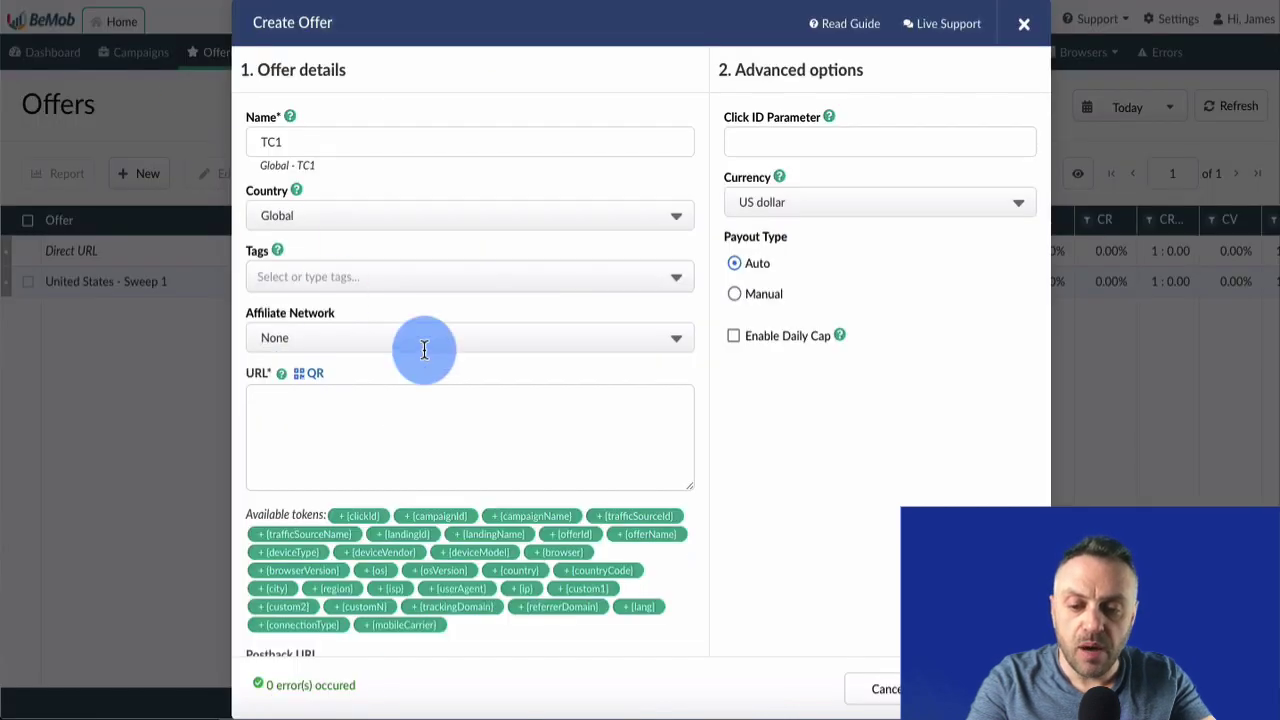
pyautogui.click(420, 460)
pyautogui.hotkey('ctrl', 'v')
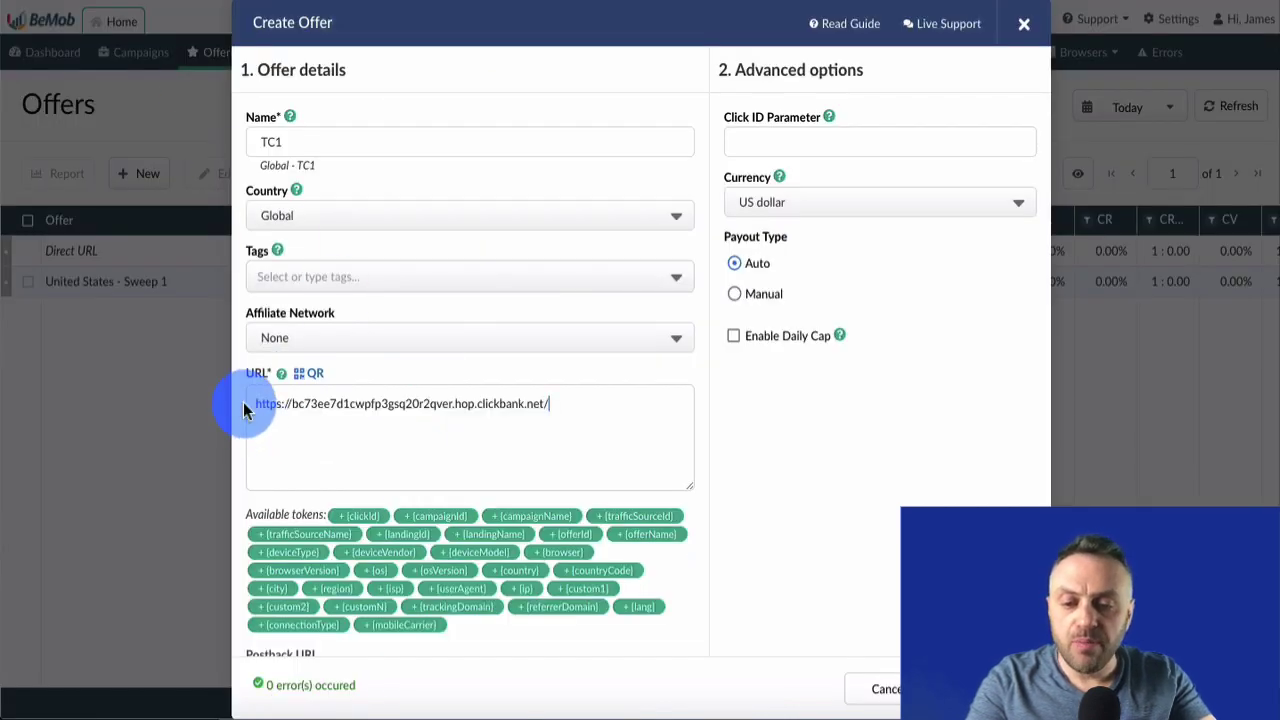
pyautogui.moveTo(341, 381)
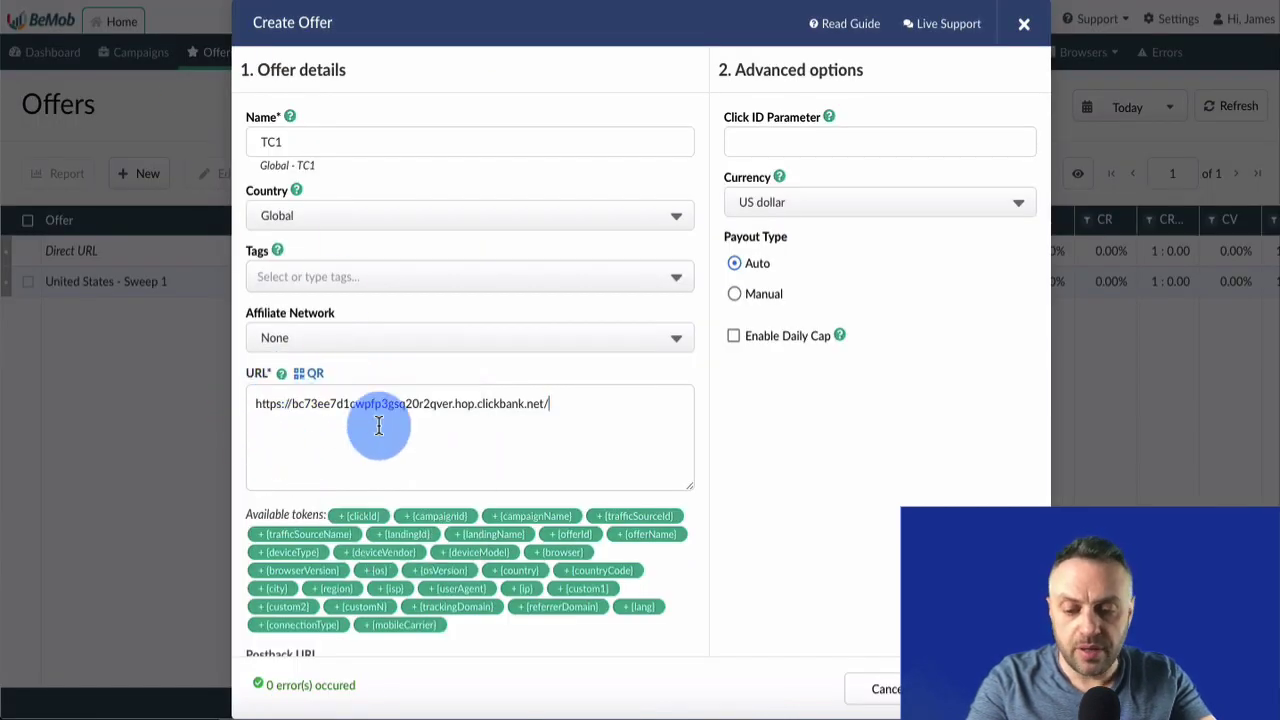
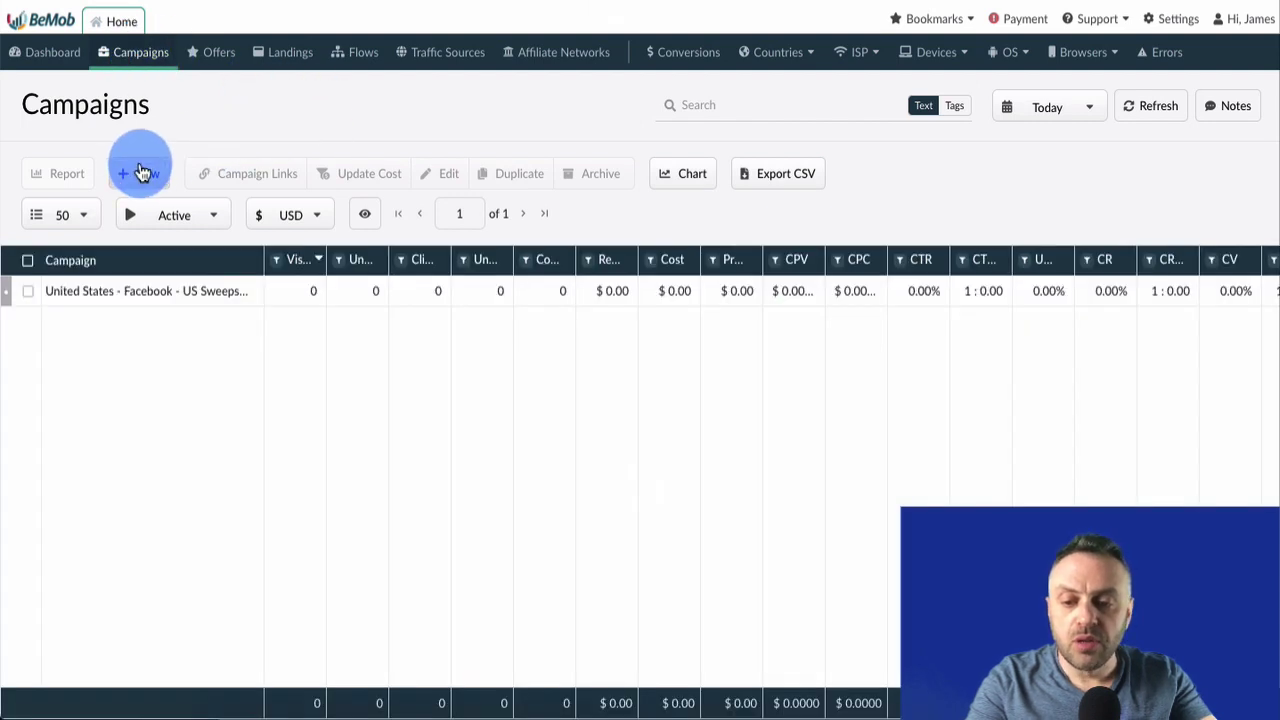
# Start a new campaign named TC C1 with Facebook as traffic source and United States as country
pyautogui.click(141, 173)
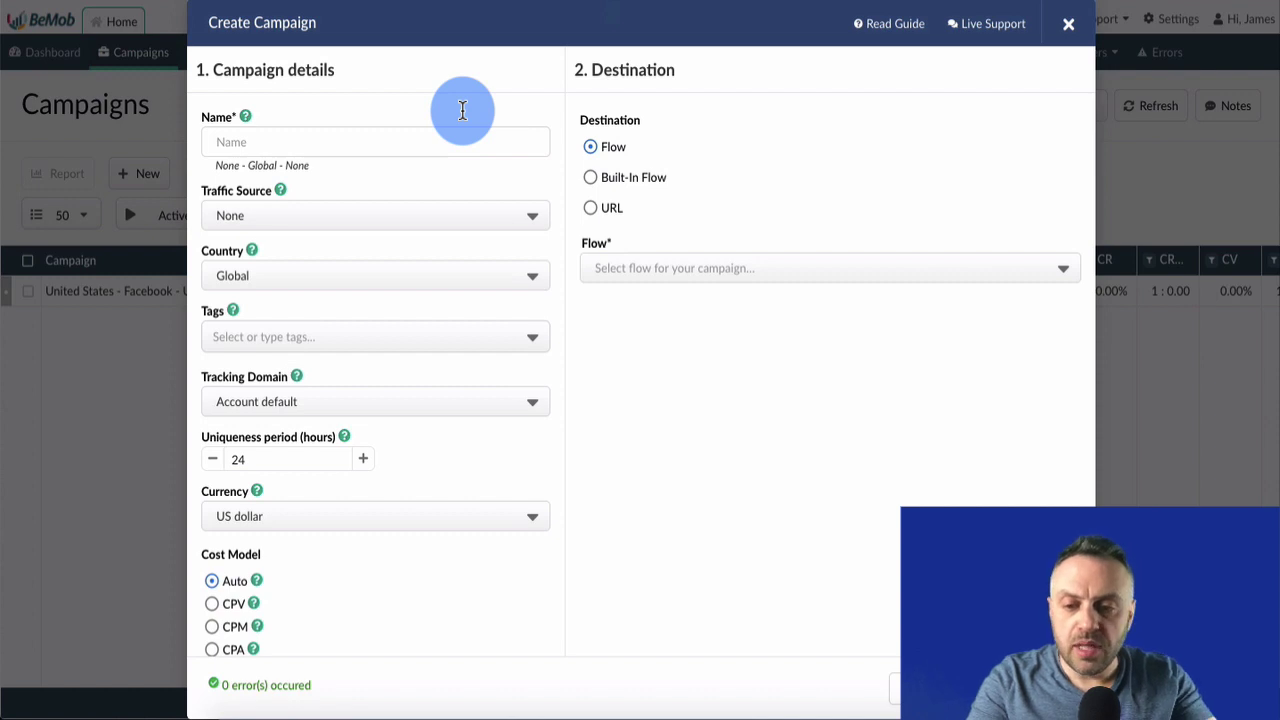
pyautogui.click(378, 146)
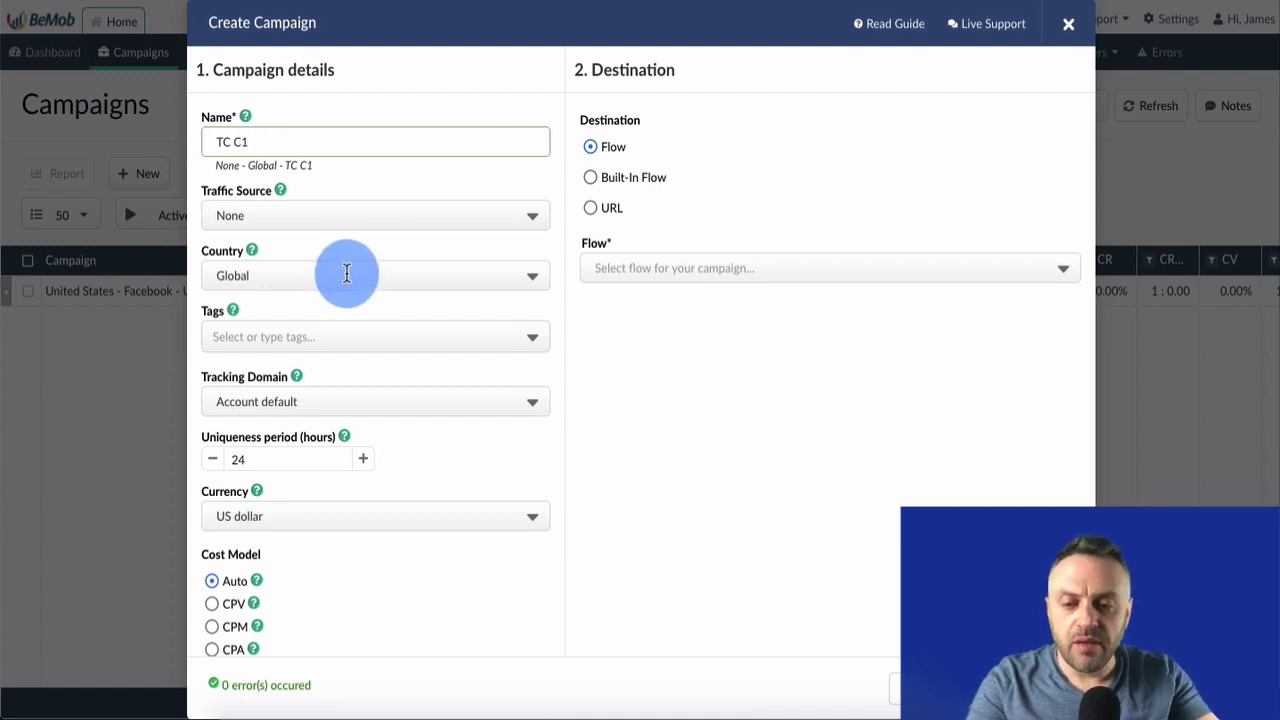
pyautogui.click(354, 215)
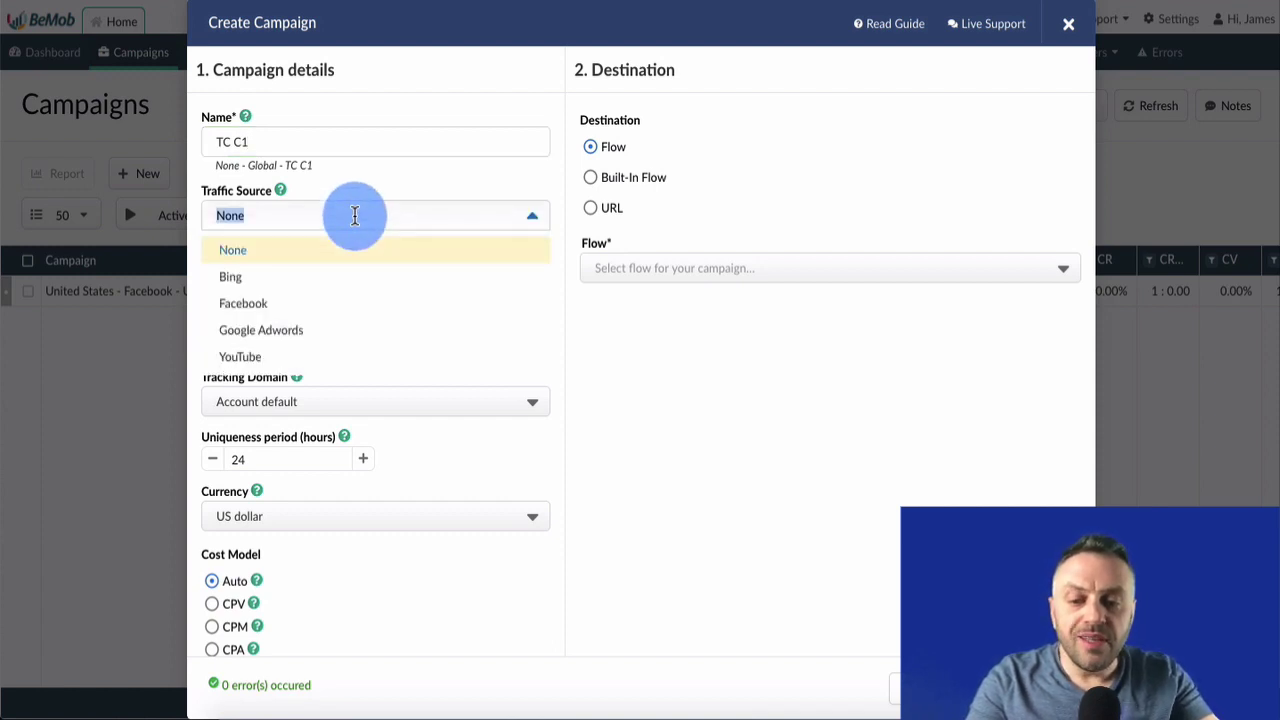
pyautogui.write('fa')
pyautogui.click(314, 249)
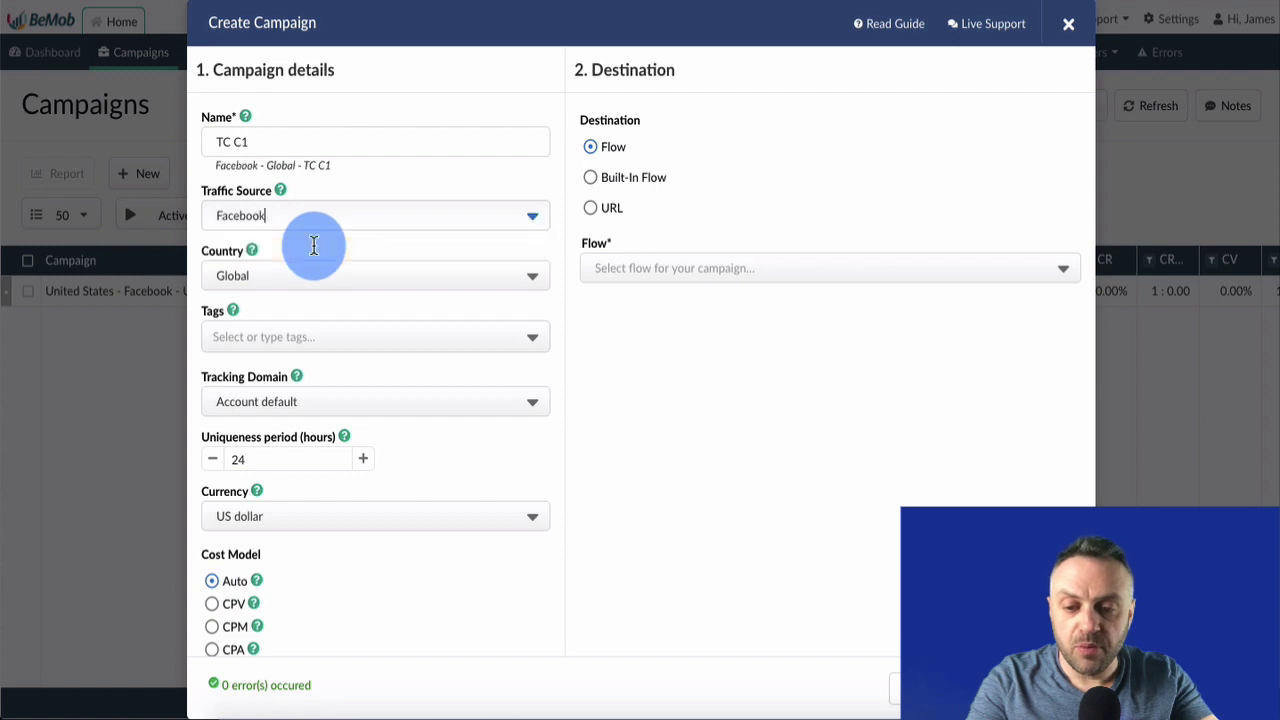
pyautogui.click(288, 276)
pyautogui.write('unit')
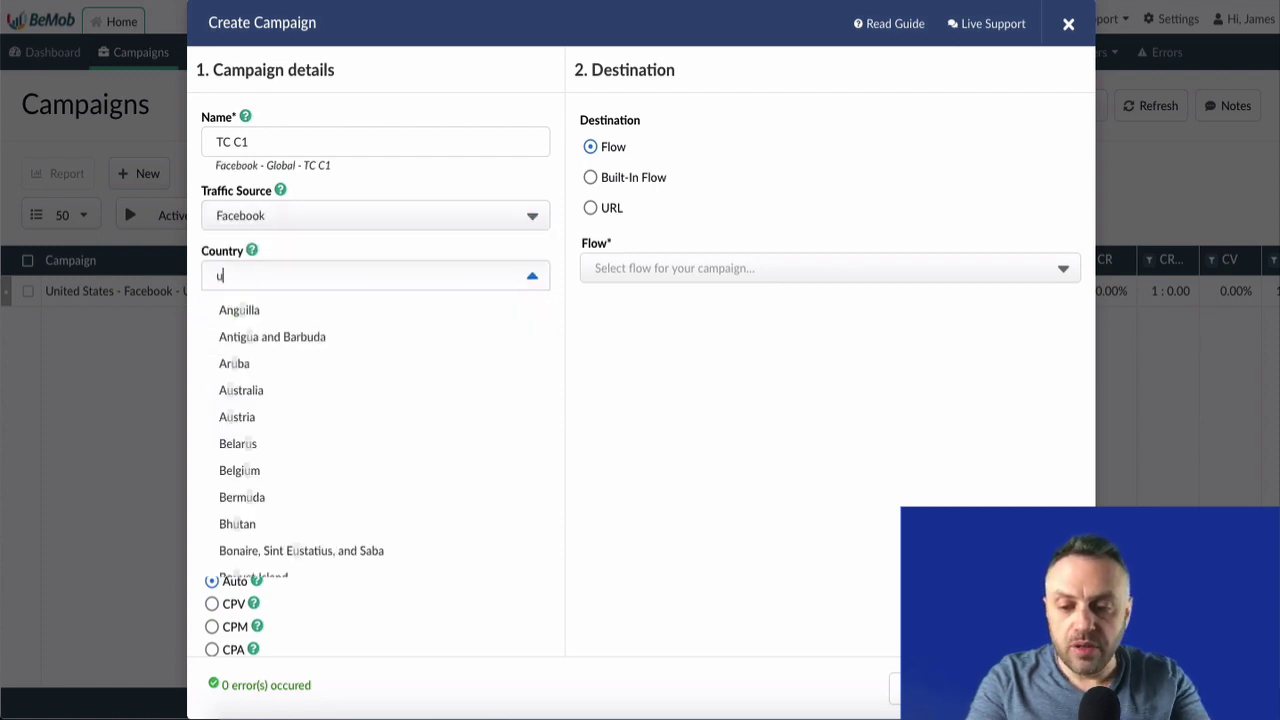
pyautogui.click(292, 364)
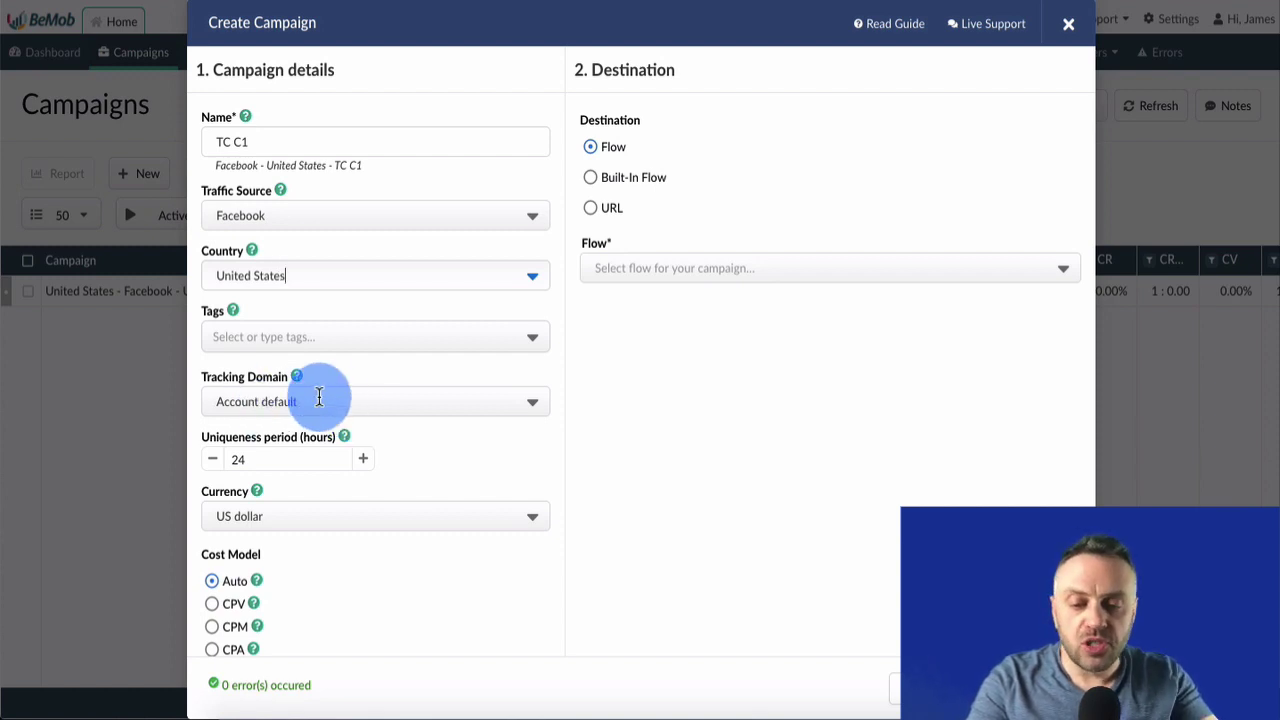
# Set the campaign's destination to Built-In Flow and add the United States - TC1 landing to Path 1 with weight 100
pyautogui.scroll(-1, 396, 463)
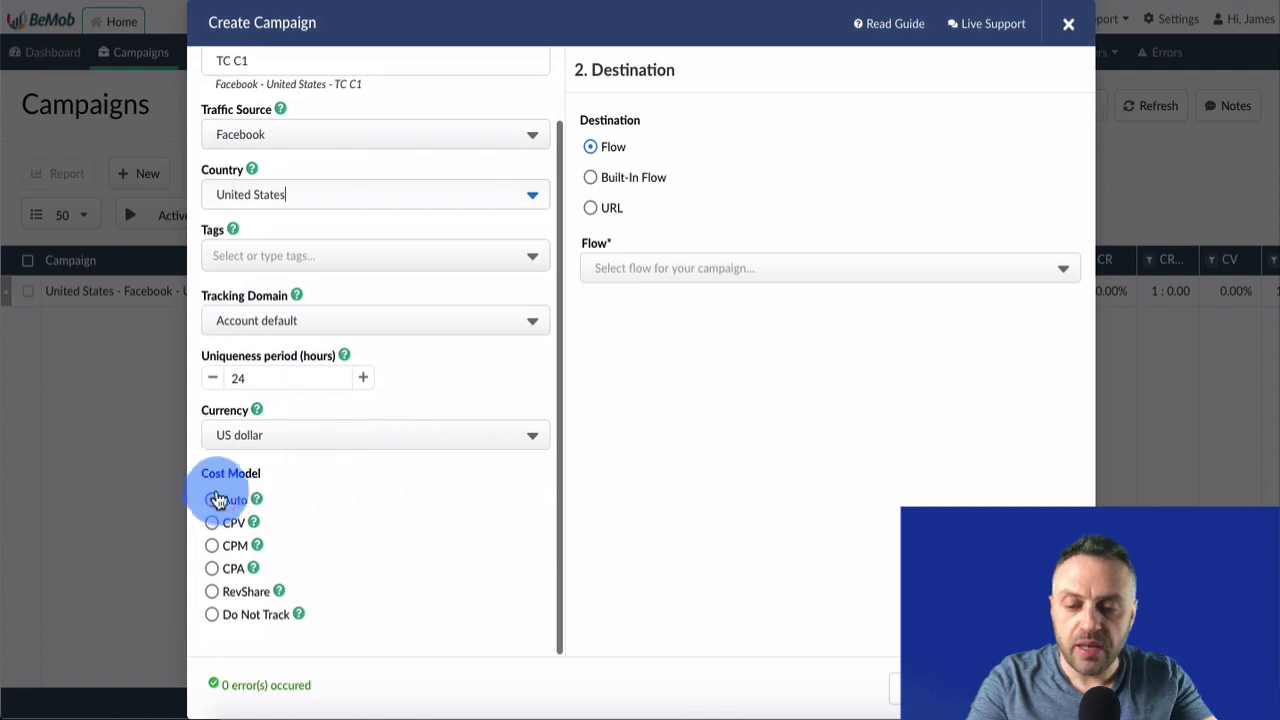
pyautogui.click(593, 179)
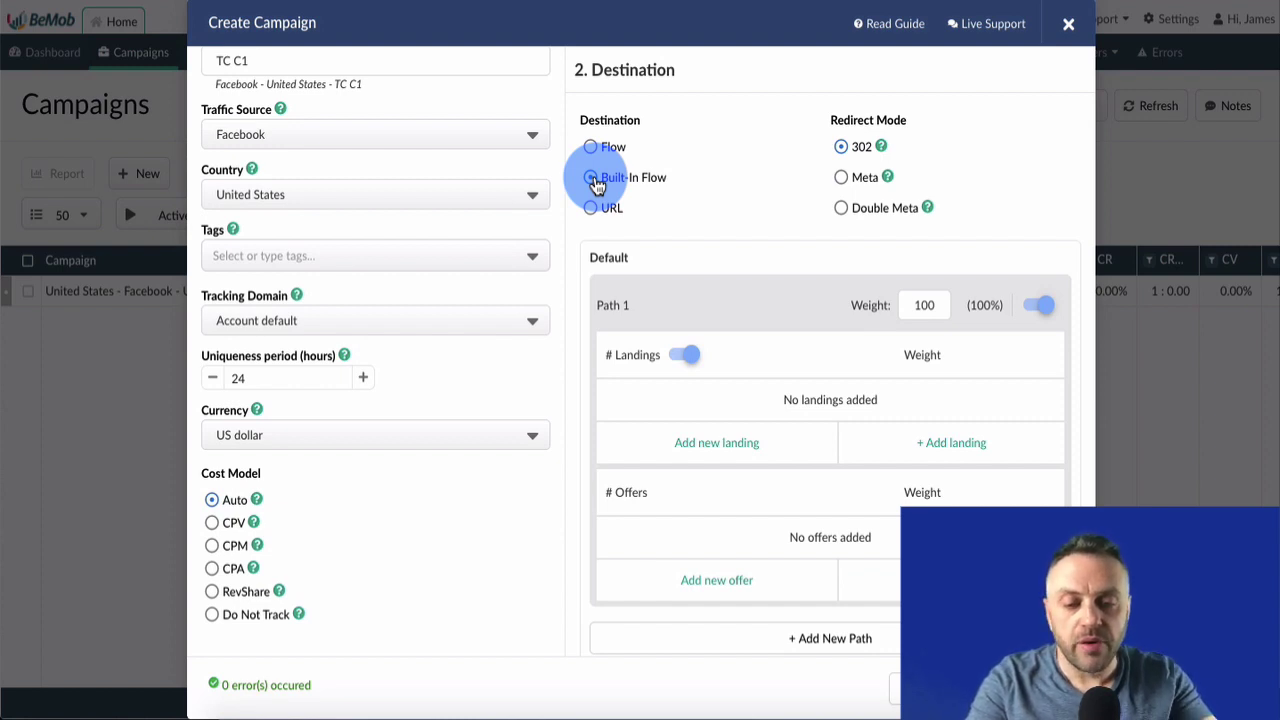
pyautogui.click(686, 360)
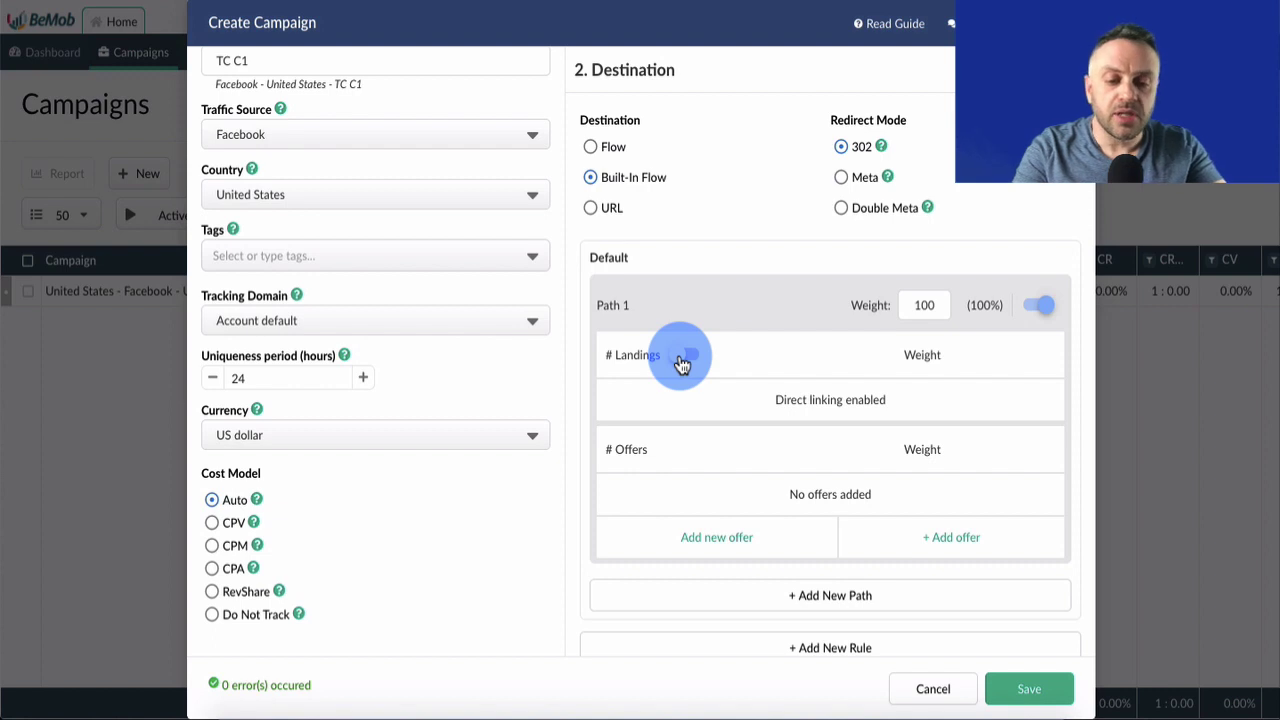
pyautogui.click(684, 358)
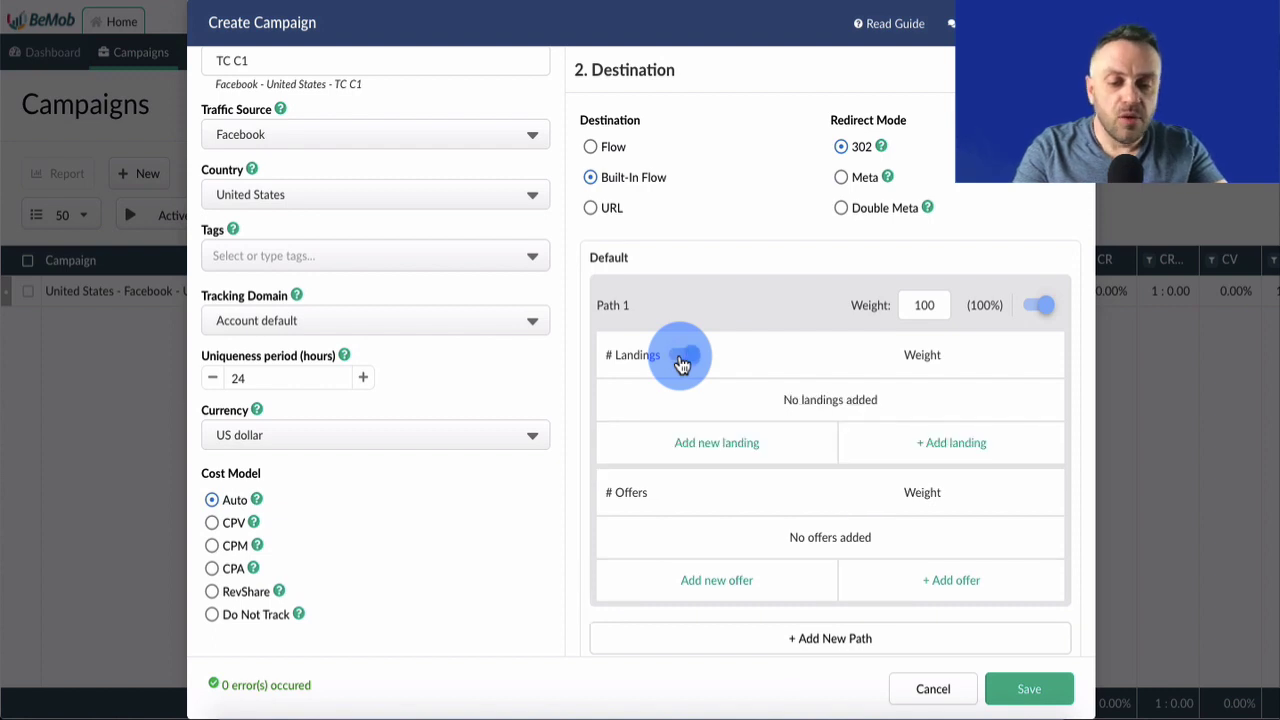
pyautogui.click(948, 447)
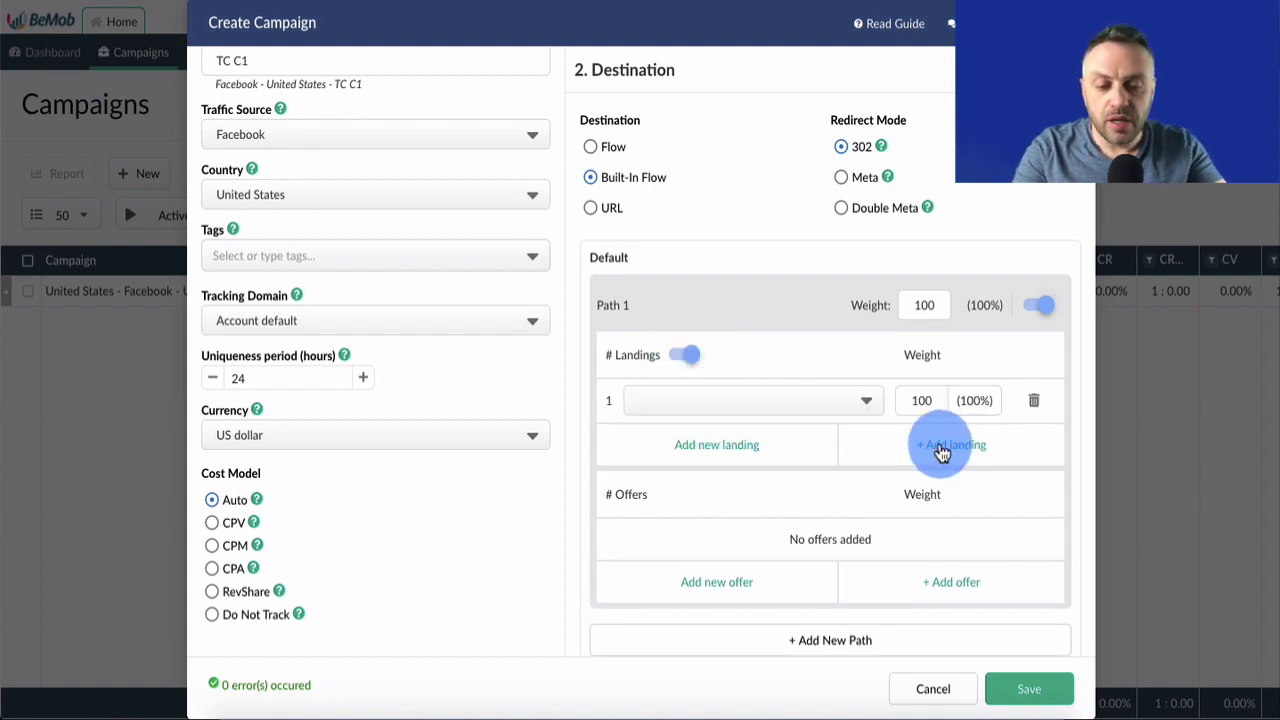
pyautogui.click(825, 400)
pyautogui.click(745, 461)
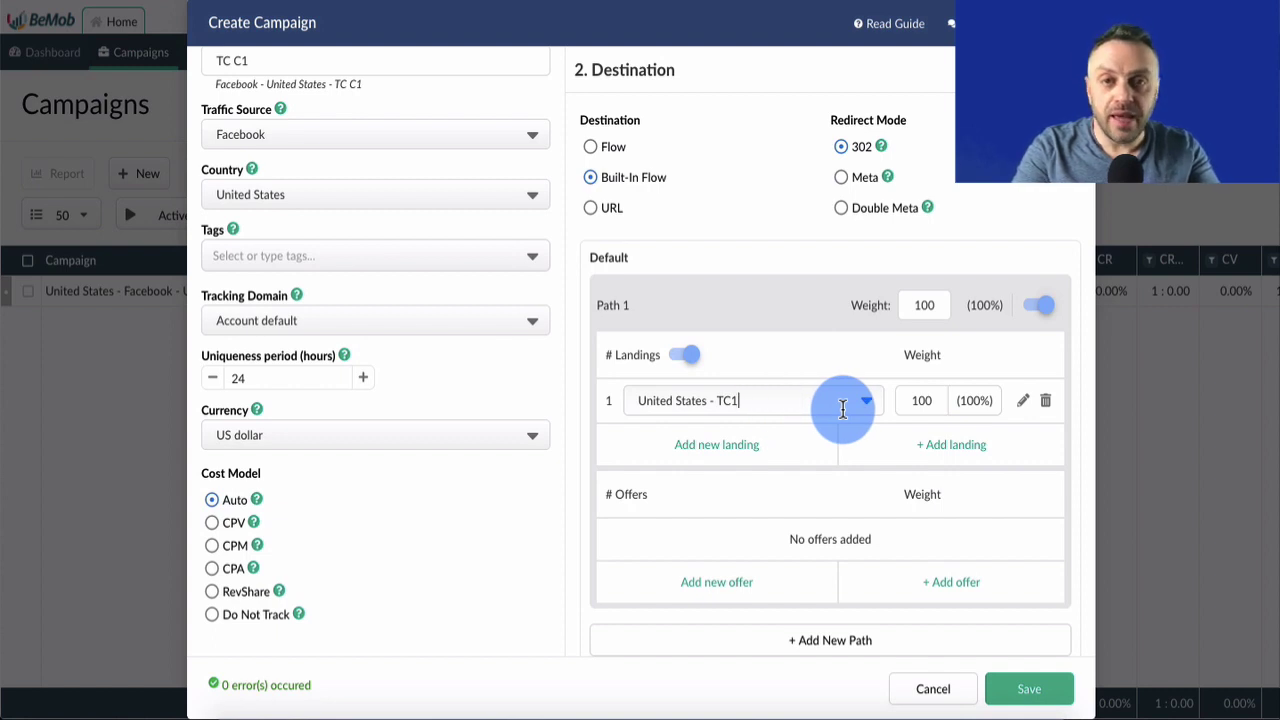
pyautogui.doubleClick(938, 400)
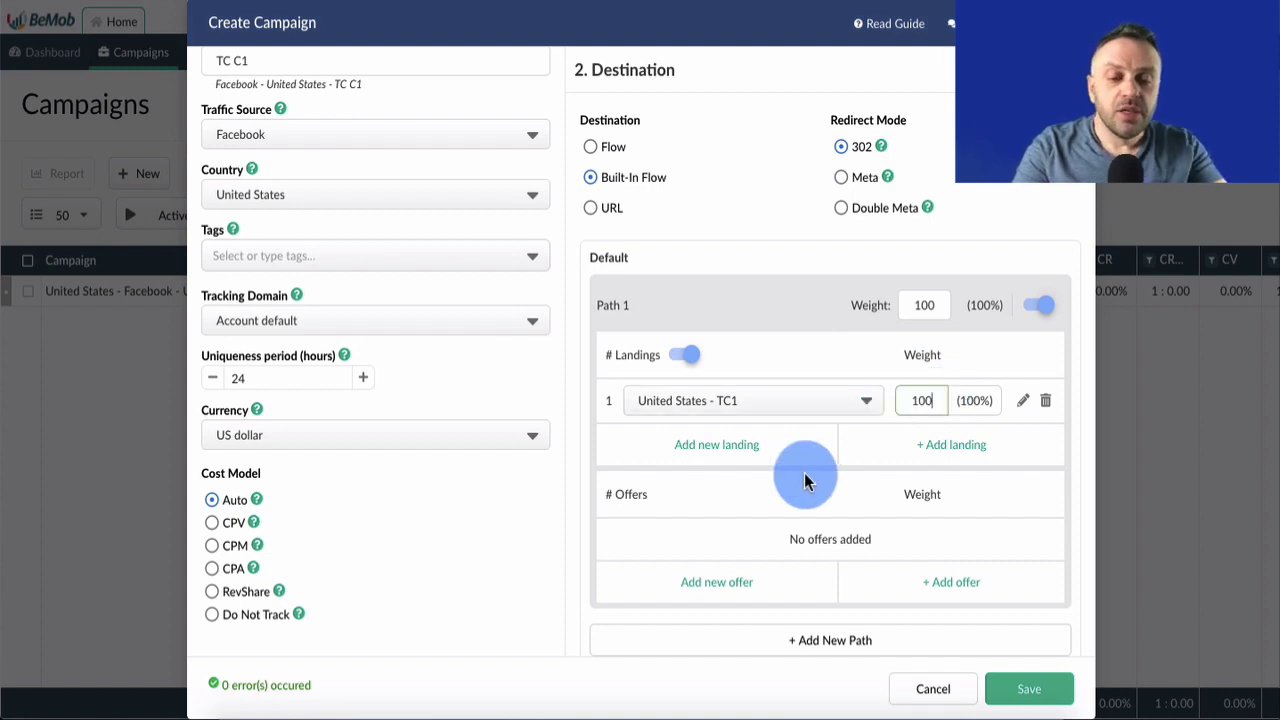
# Add the Global - TC1 offer to Path 1 of the campaign's flow
pyautogui.scroll(-2, 805, 475)
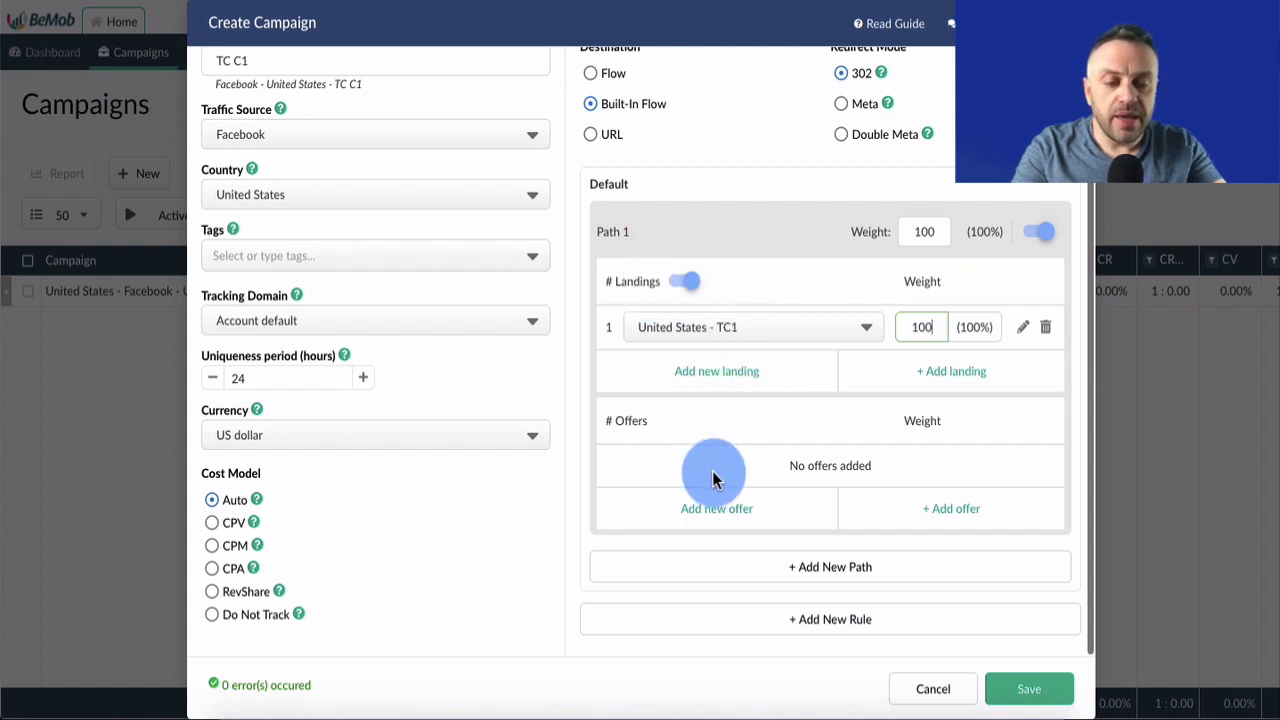
pyautogui.click(878, 508)
pyautogui.click(778, 466)
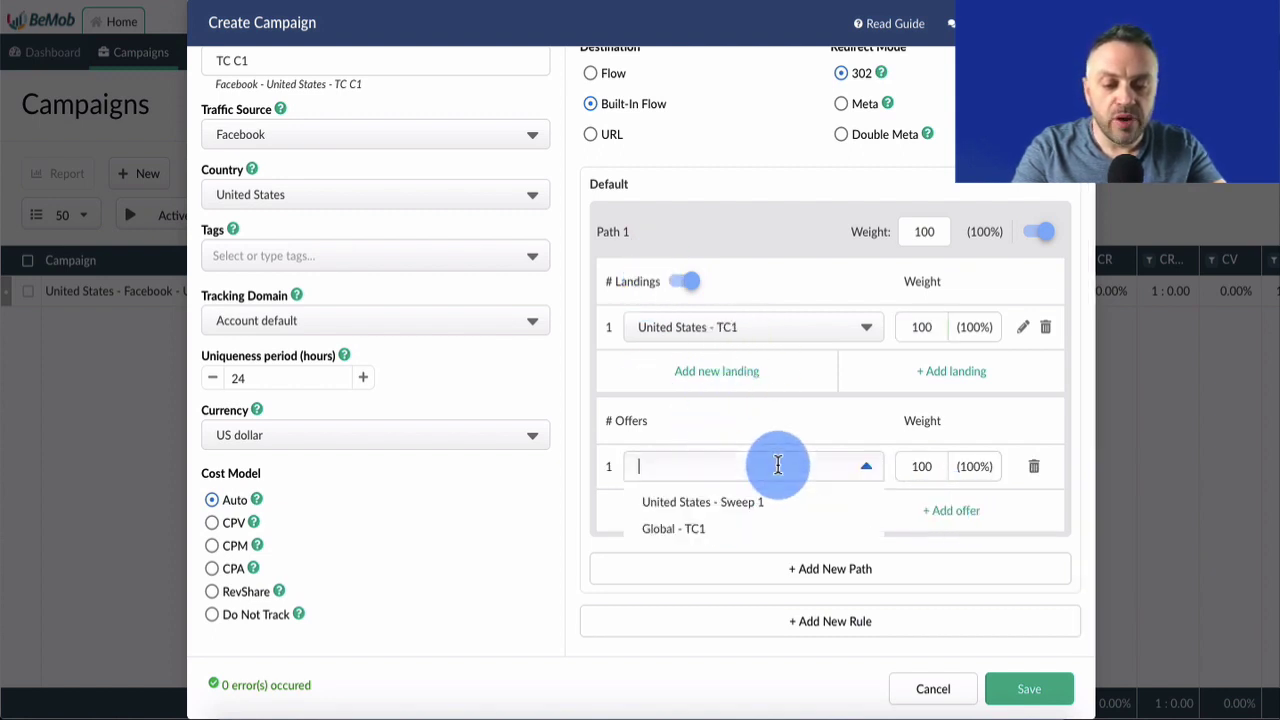
pyautogui.click(700, 530)
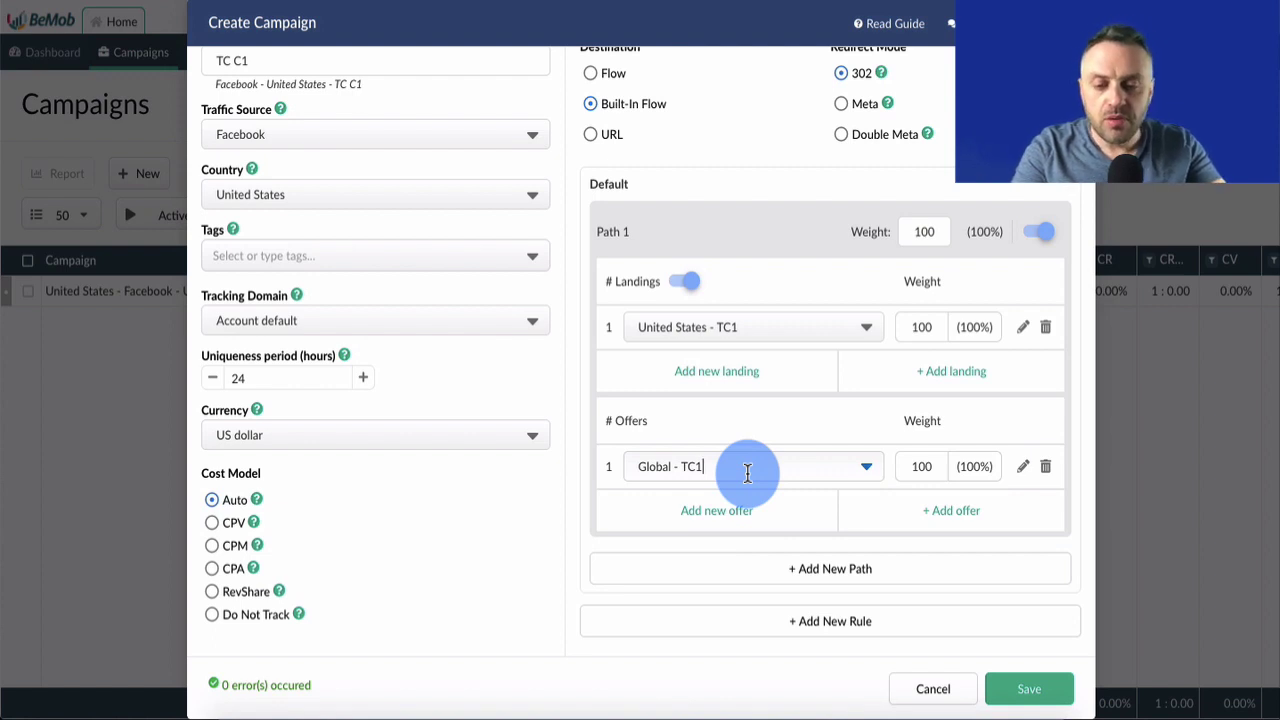
pyautogui.scroll(1, 747, 472)
pyautogui.scroll(-1, 738, 505)
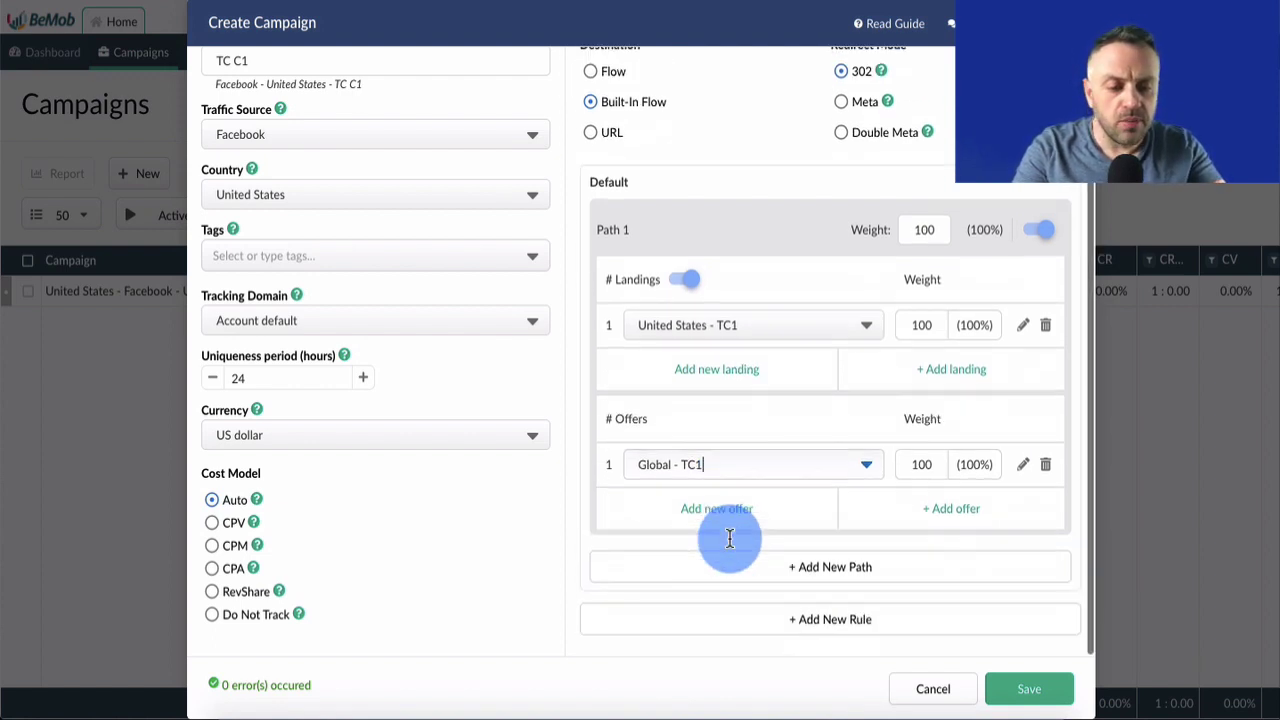
# Add a second path to the campaign's default flow
pyautogui.click(858, 567)
pyautogui.scroll(-2, 860, 570)
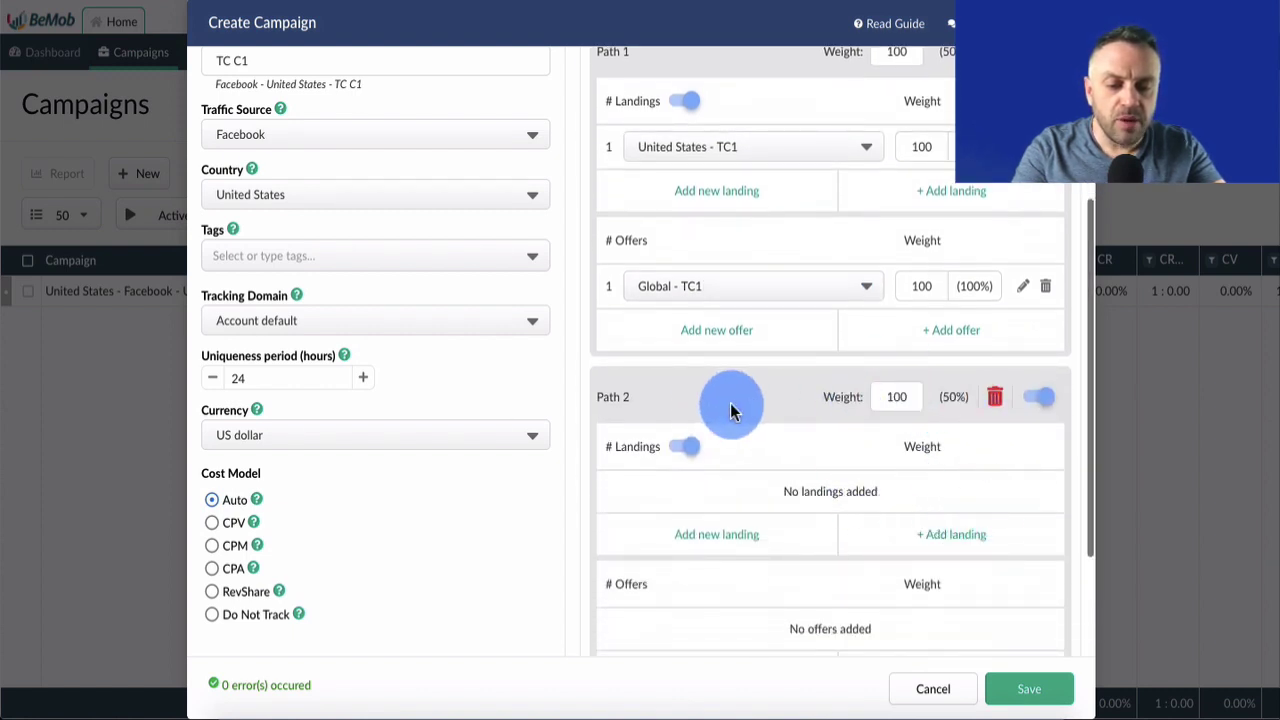
pyautogui.scroll(3, 780, 395)
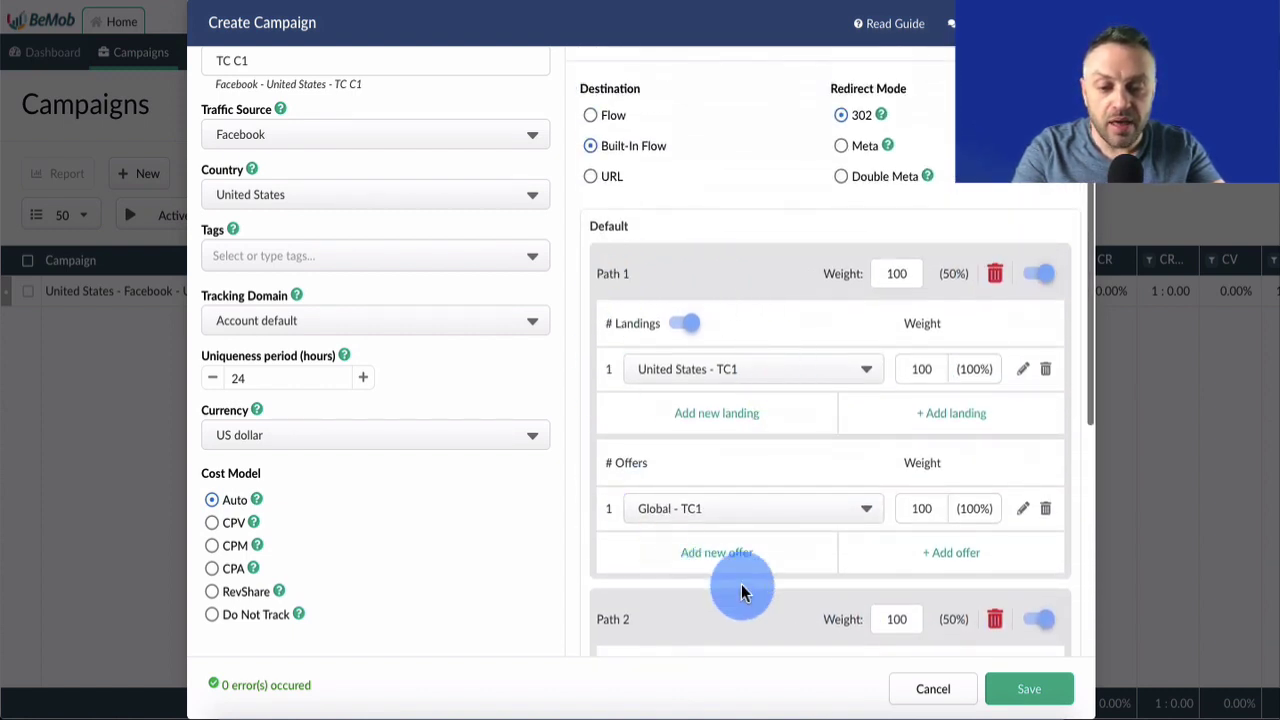
# Delete Path 2 from the campaign's default flow
pyautogui.scroll(-3, 791, 366)
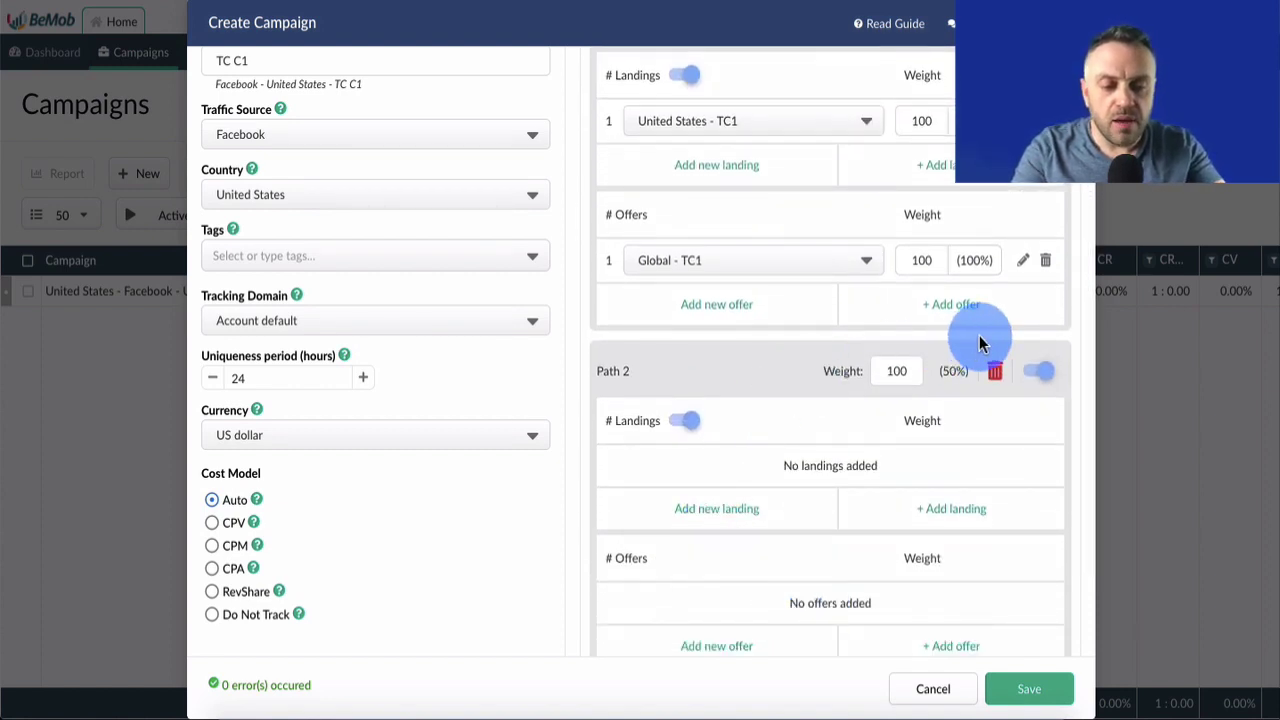
pyautogui.scroll(3, 958, 368)
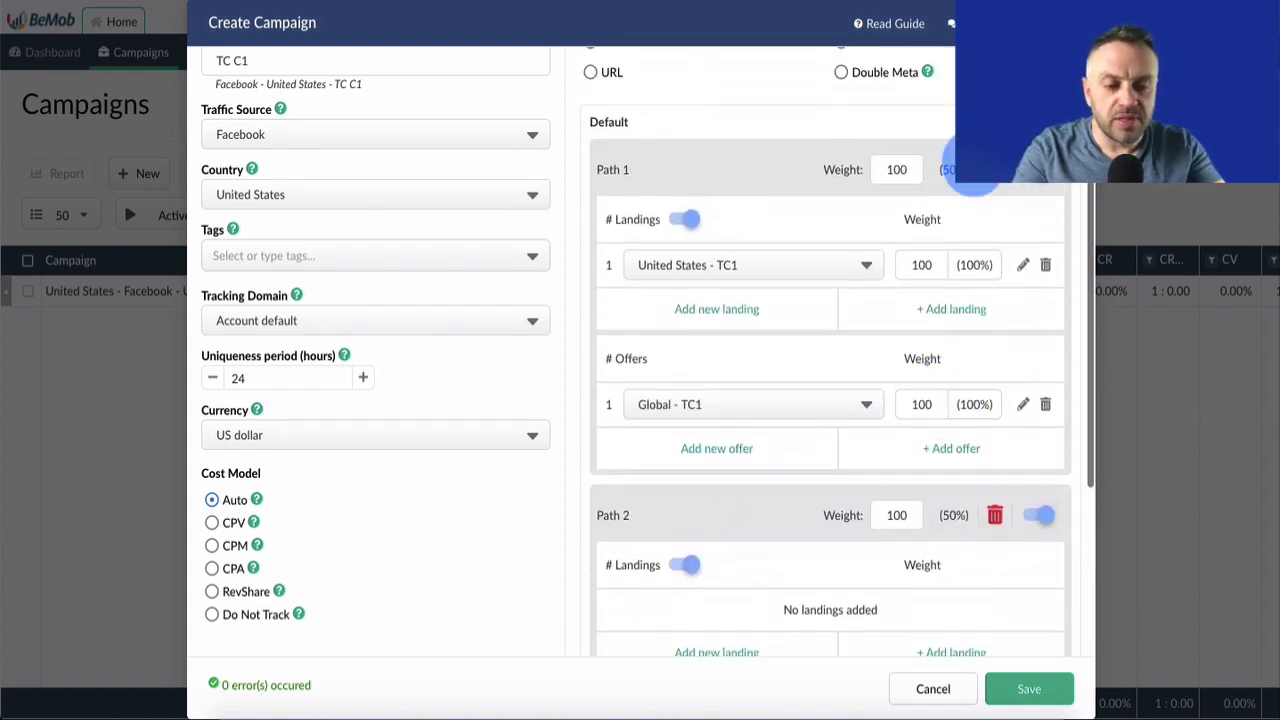
pyautogui.click(994, 515)
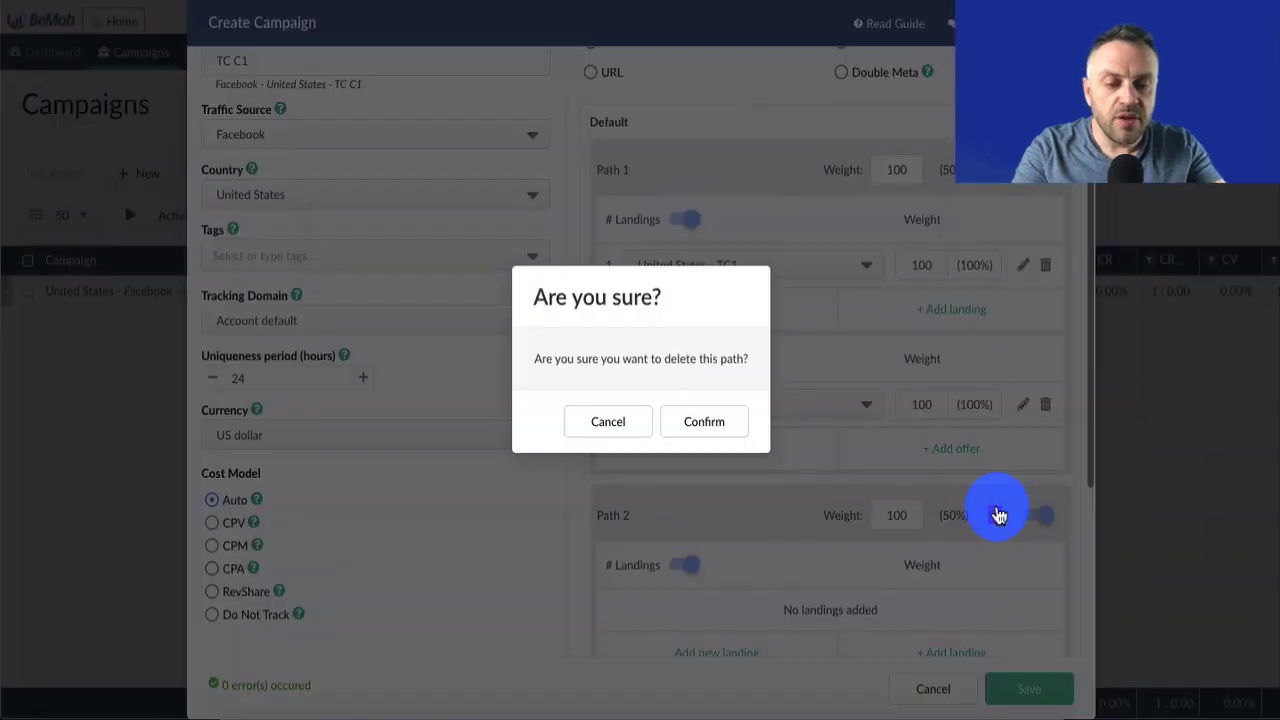
pyautogui.click(712, 425)
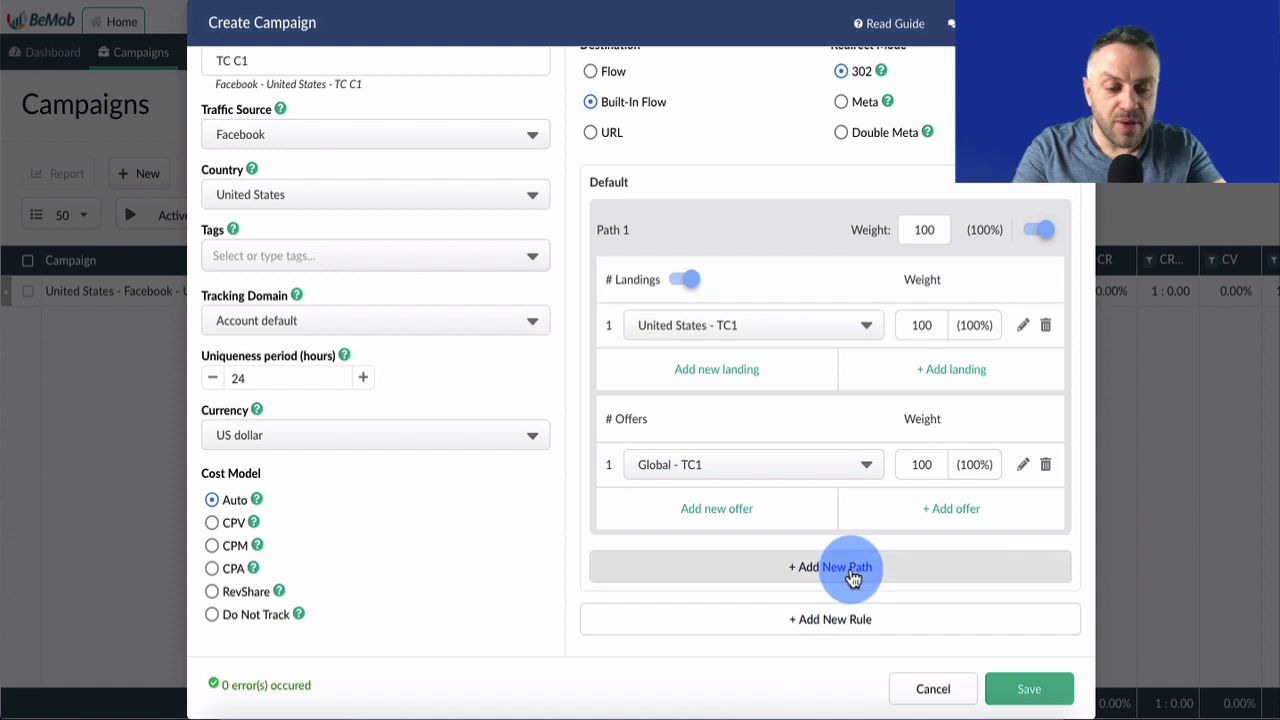
# Add a rule to the campaign's flow with a Country condition that equals Afghanistan, using Logical AND
pyautogui.click(832, 621)
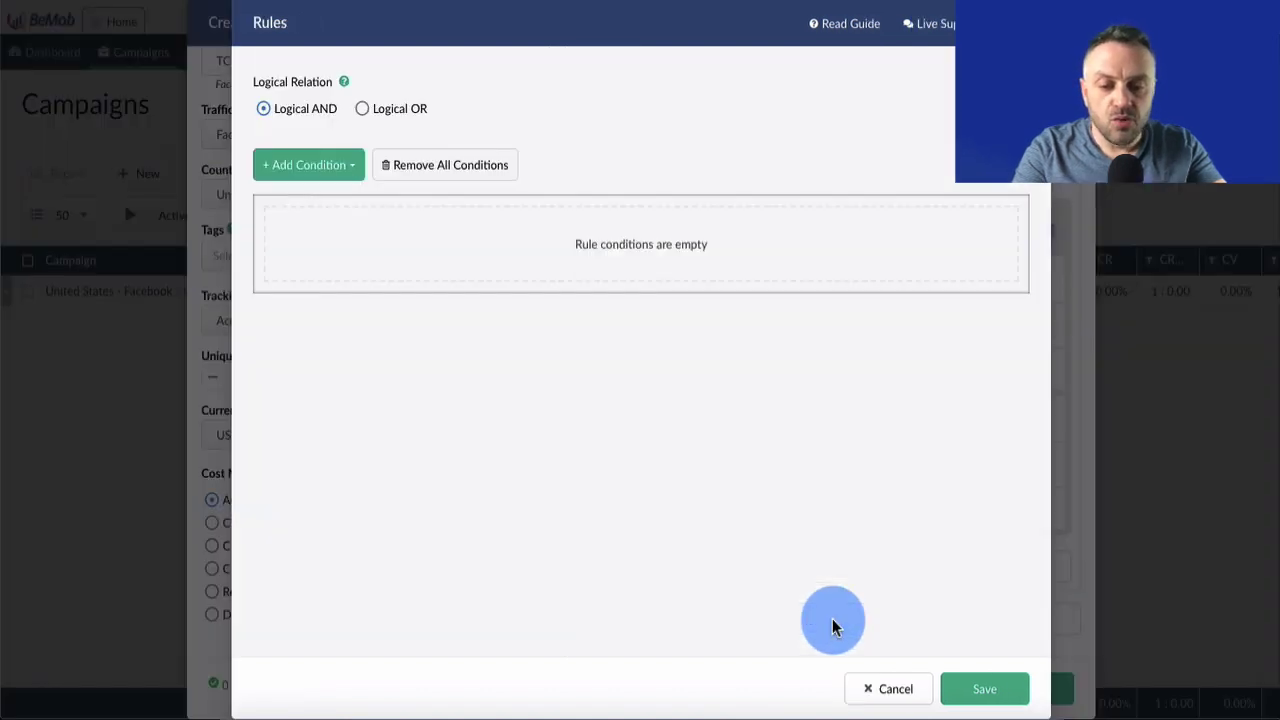
pyautogui.click(346, 174)
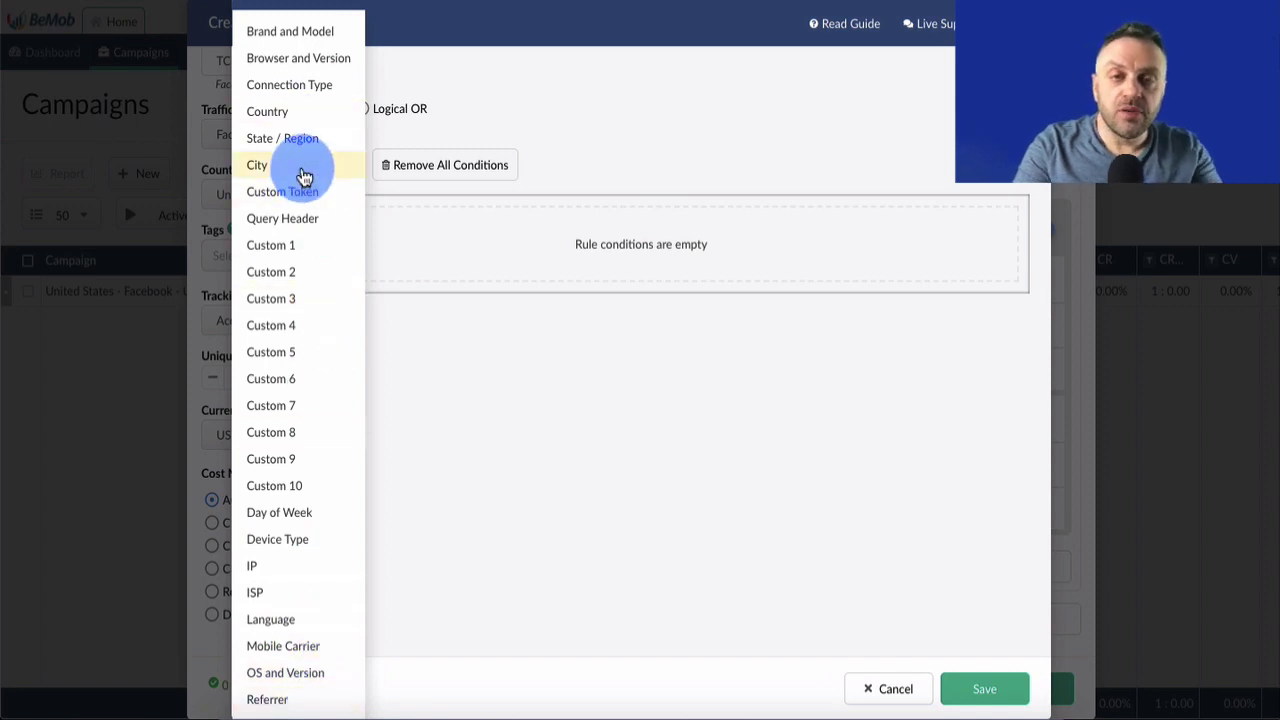
pyautogui.click(307, 113)
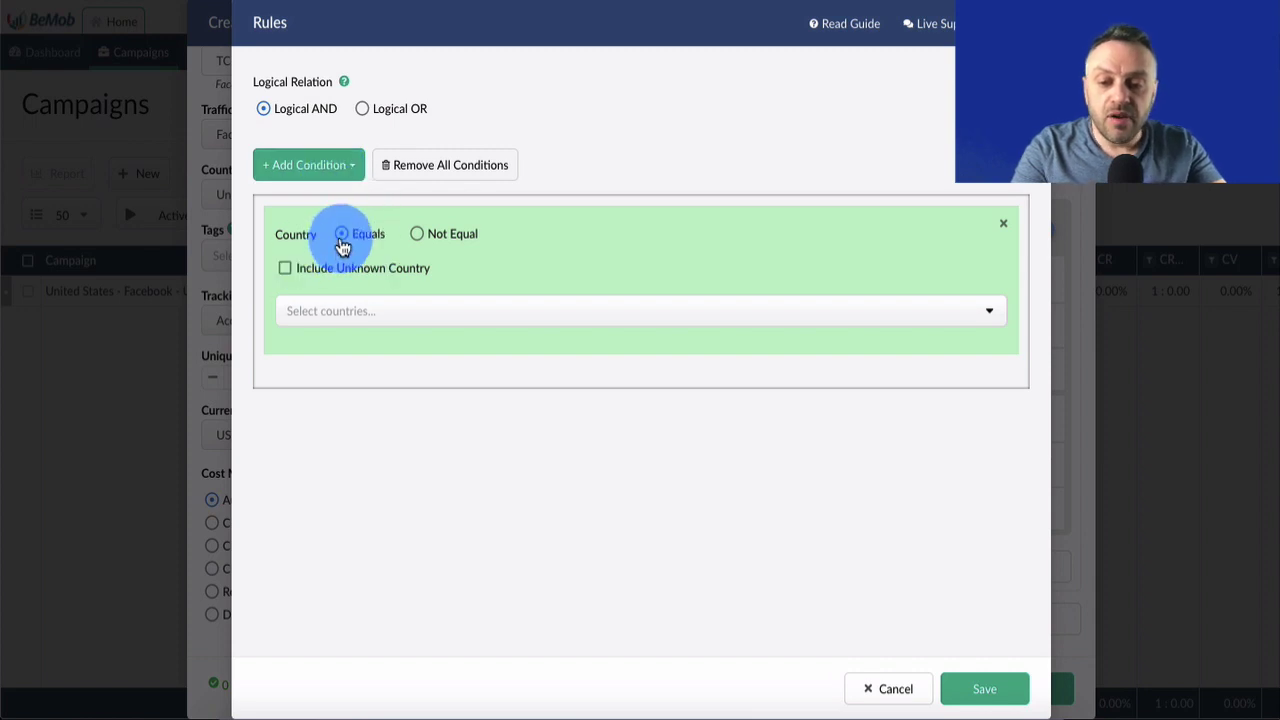
pyautogui.click(346, 314)
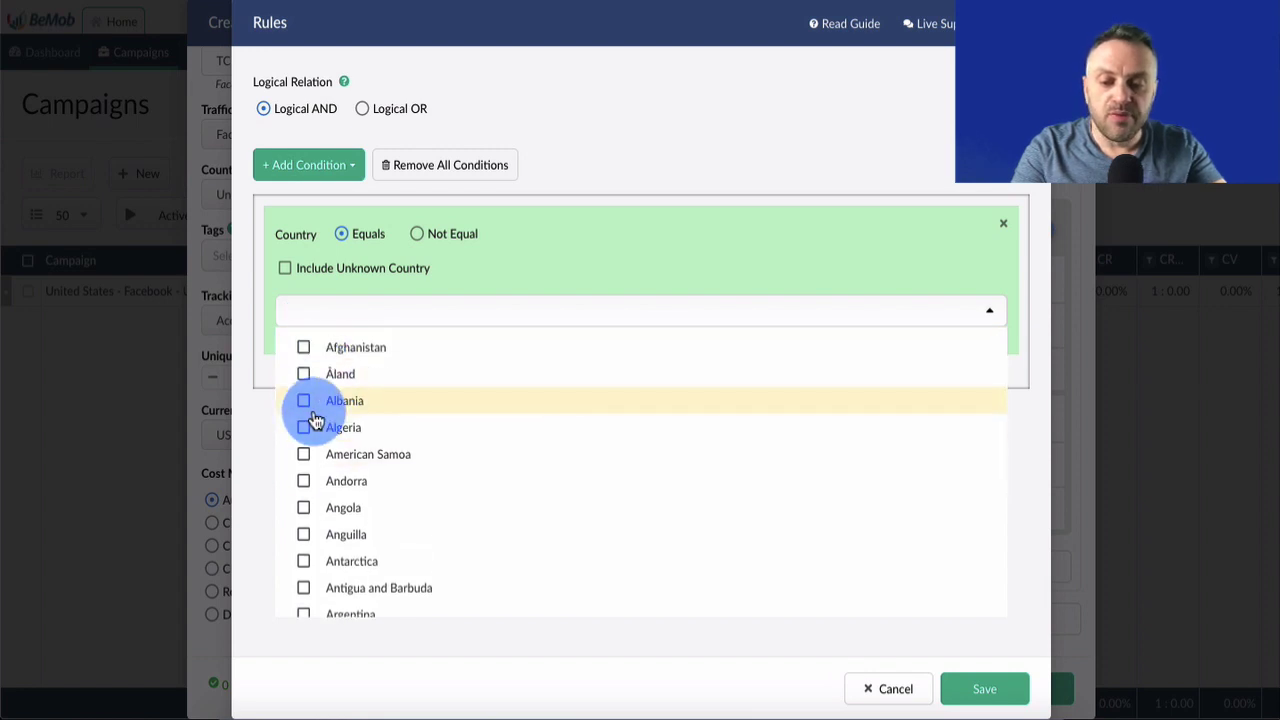
pyautogui.click(306, 349)
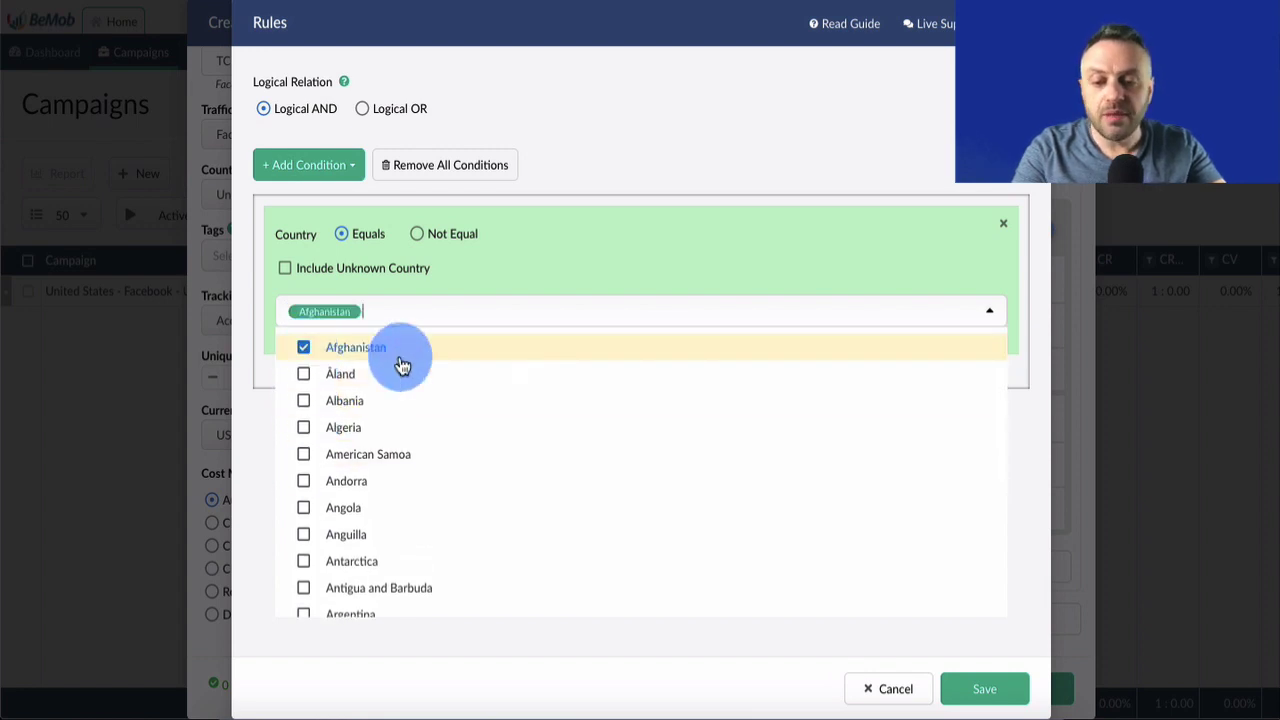
pyautogui.click(531, 251)
pyautogui.click(986, 688)
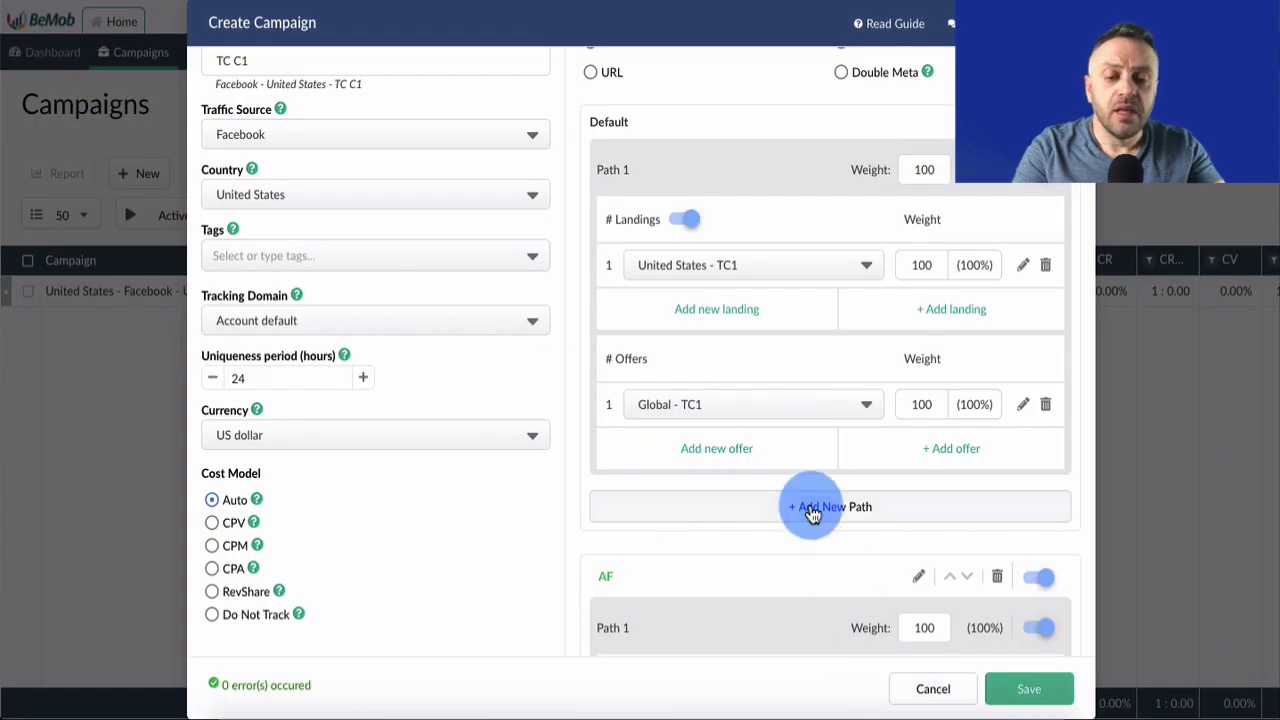
# Check the AF rule's separate path for landings and offers, then delete the AF rule from the flow
pyautogui.scroll(-3, 812, 512)
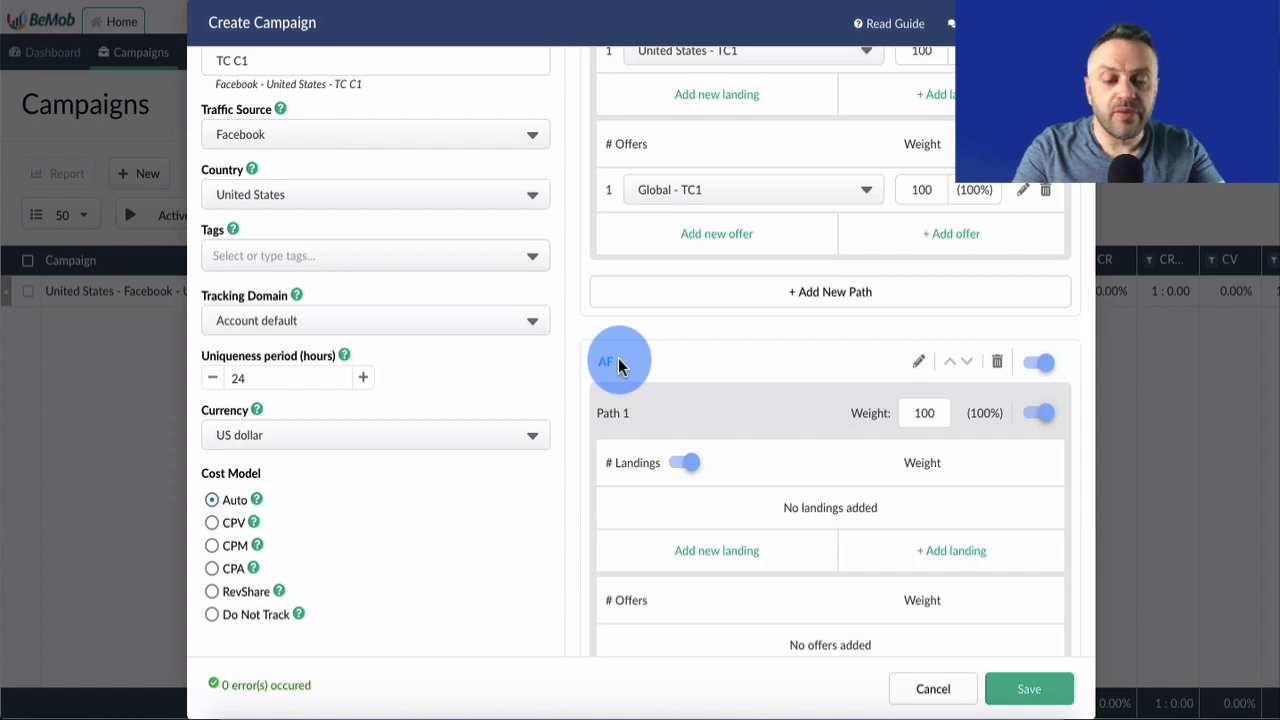
pyautogui.scroll(-1, 686, 428)
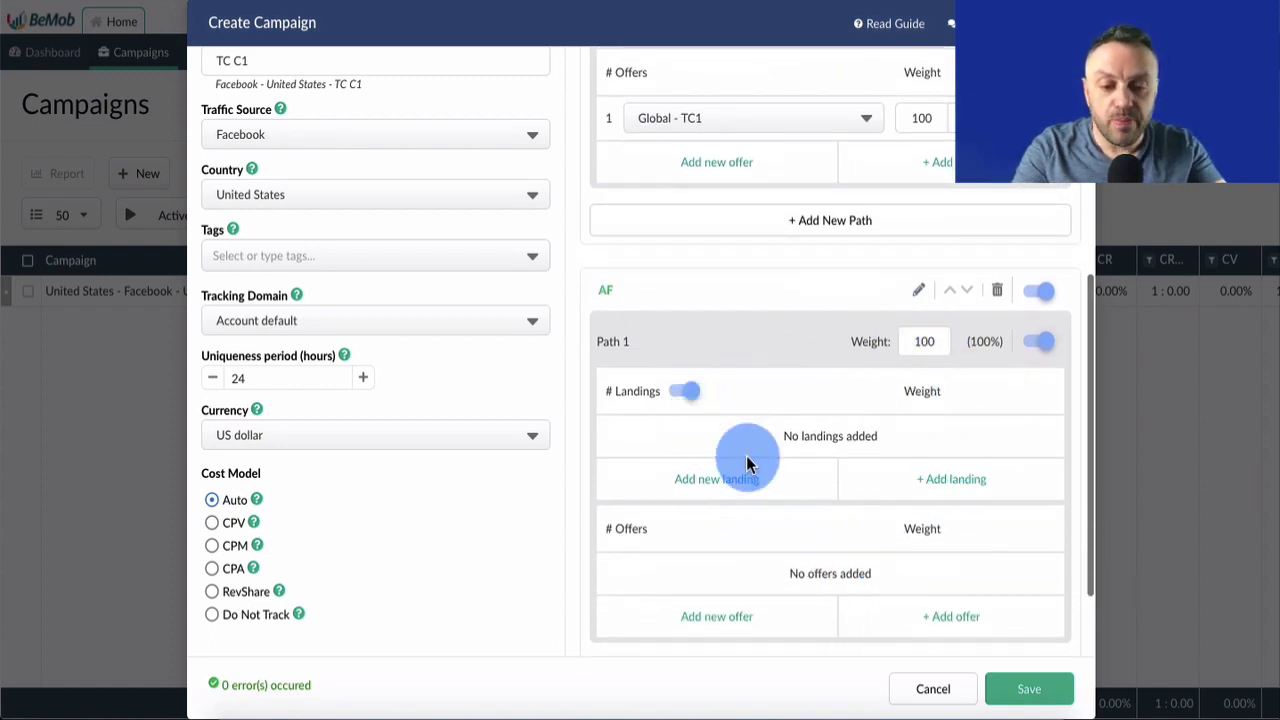
pyautogui.scroll(4, 768, 324)
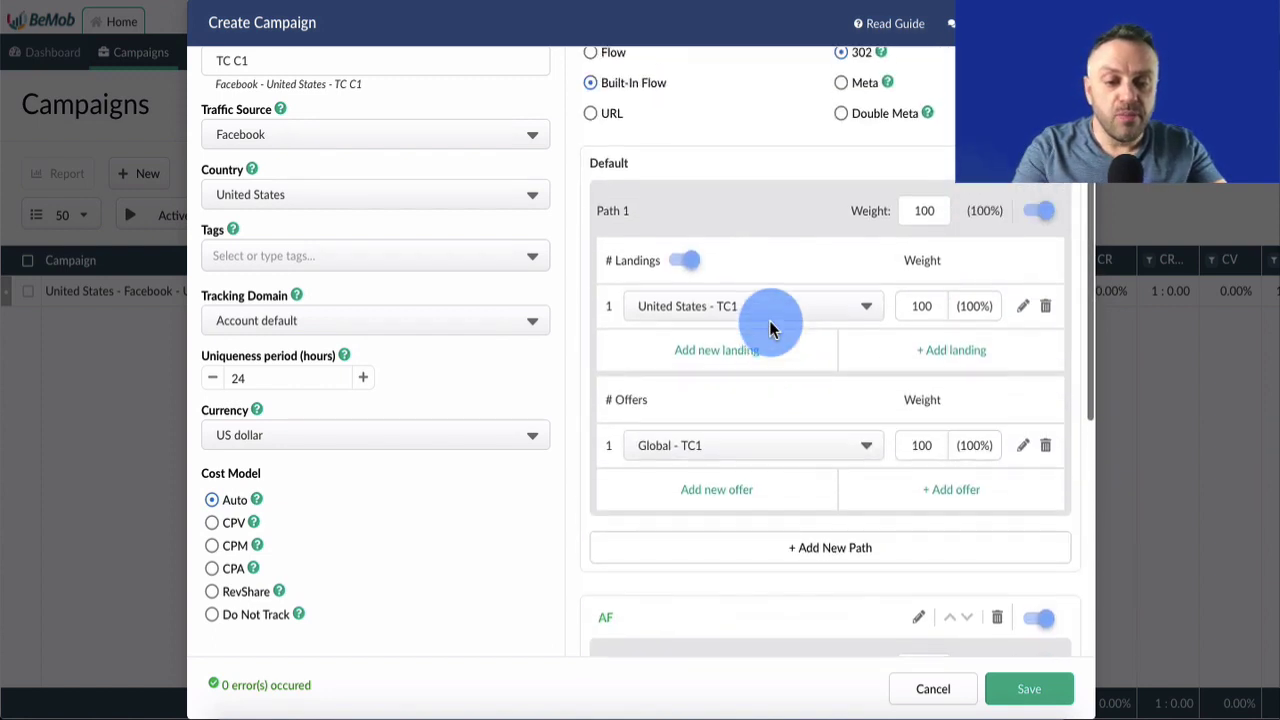
pyautogui.scroll(-4, 786, 349)
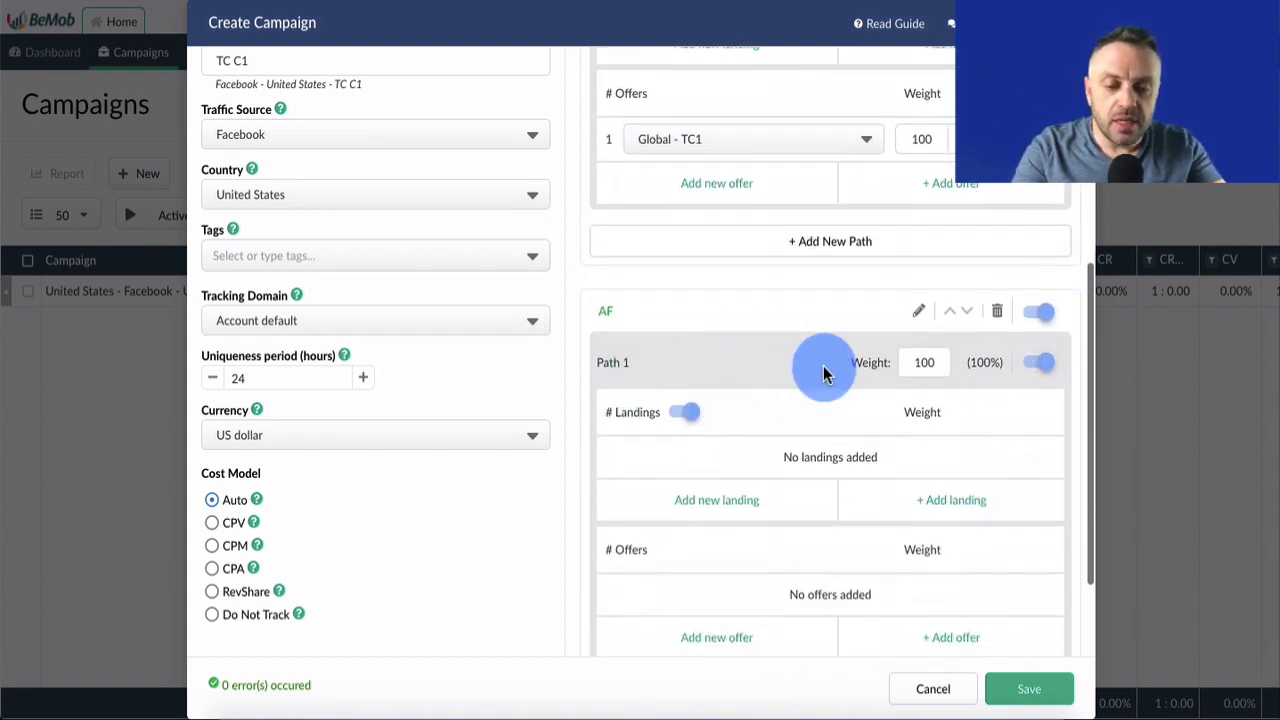
pyautogui.click(995, 311)
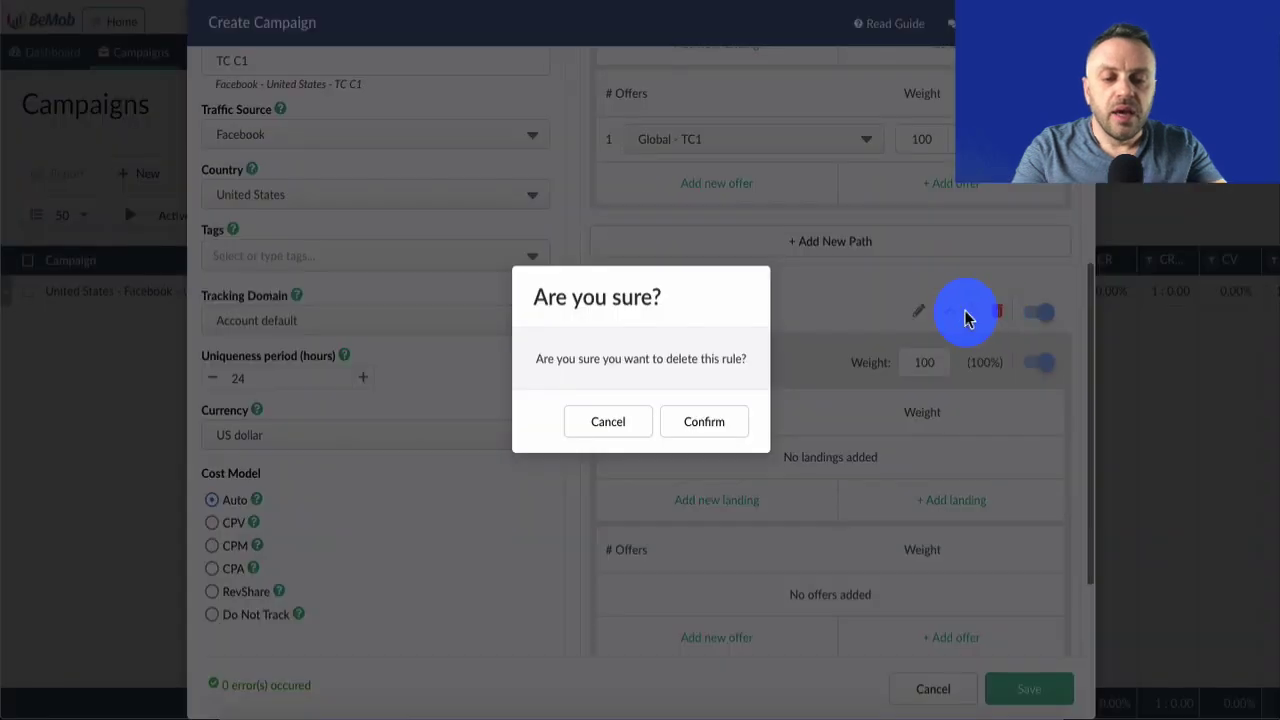
pyautogui.click(722, 428)
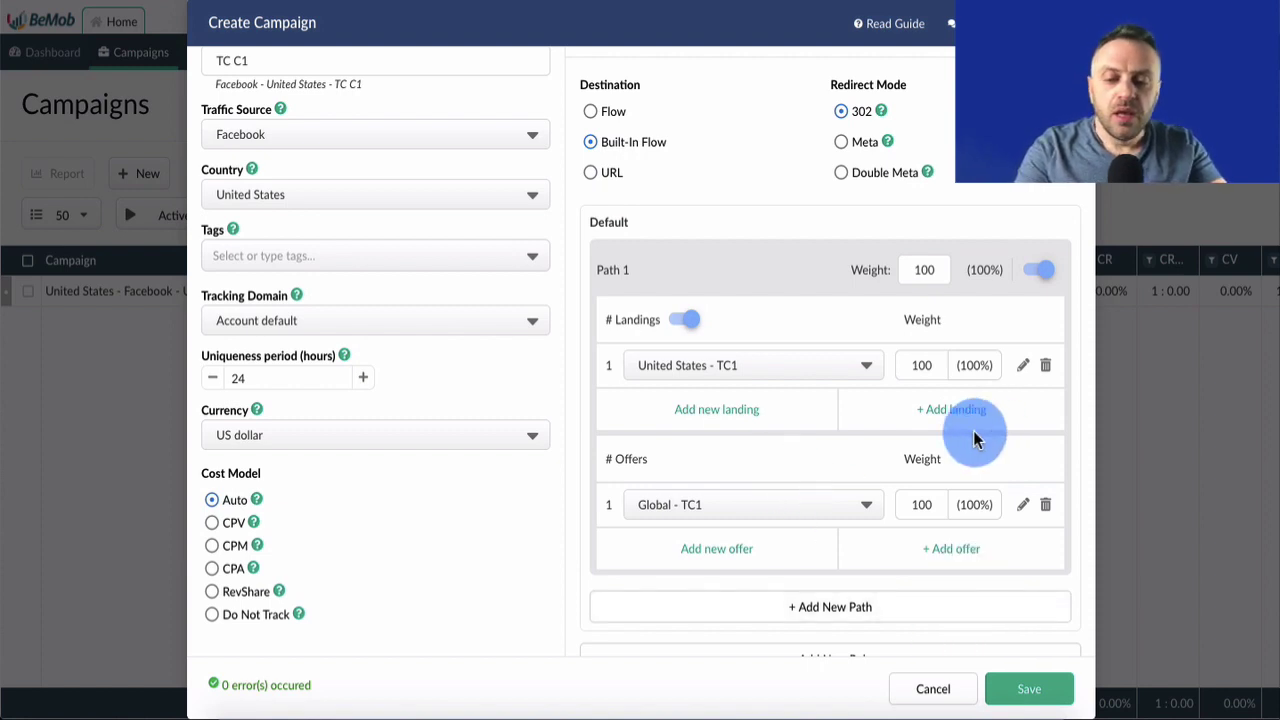
# Check the TC C1 campaign details and default path, and save the campaign
pyautogui.scroll(1, 828, 377)
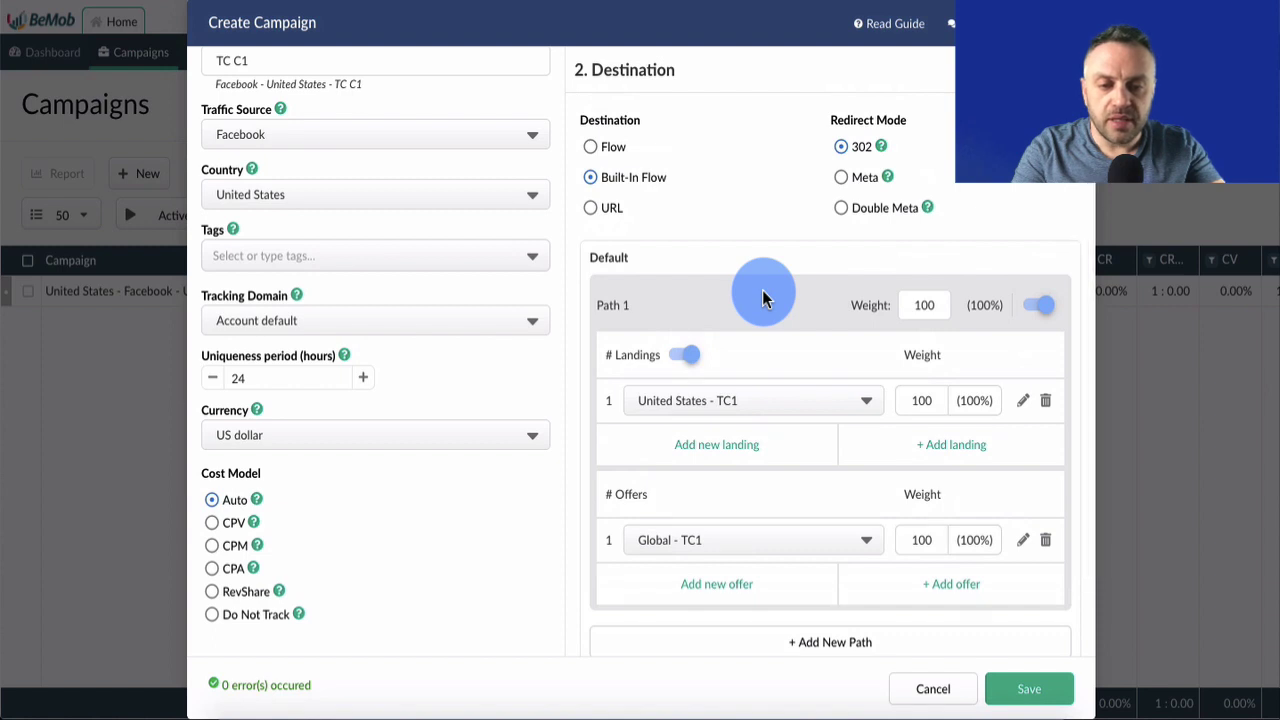
pyautogui.scroll(2, 470, 285)
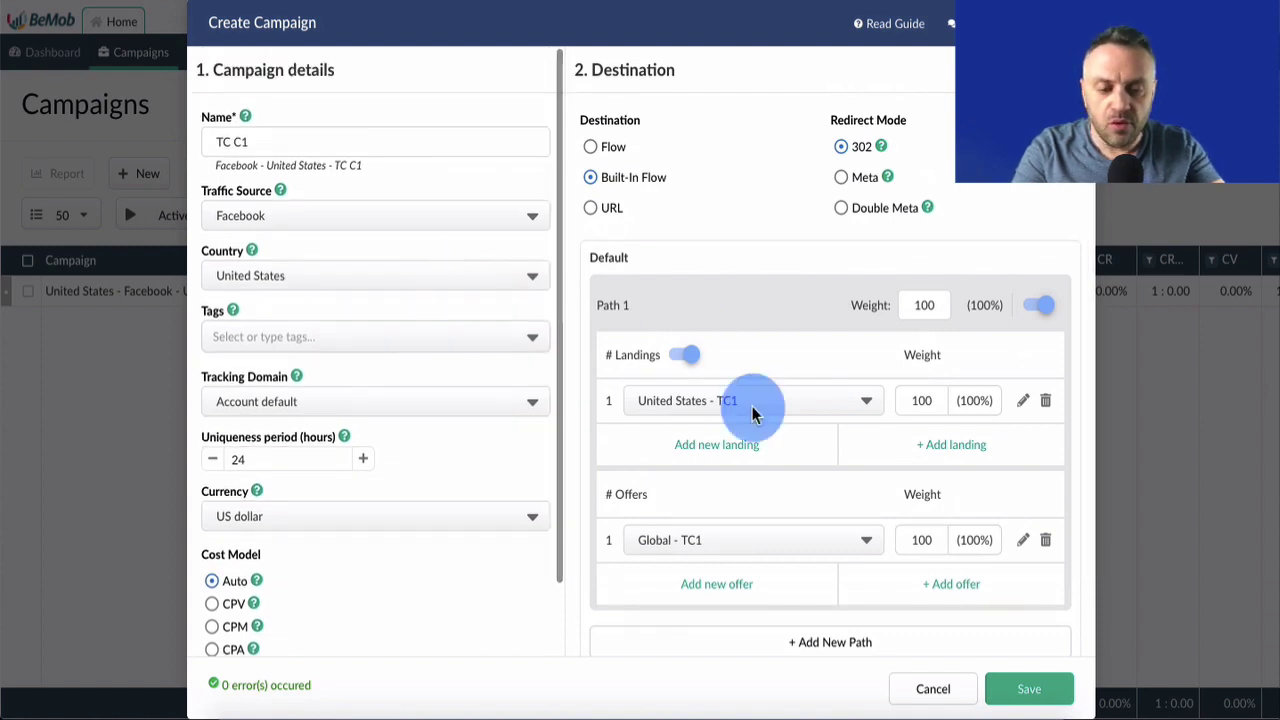
pyautogui.click(1037, 686)
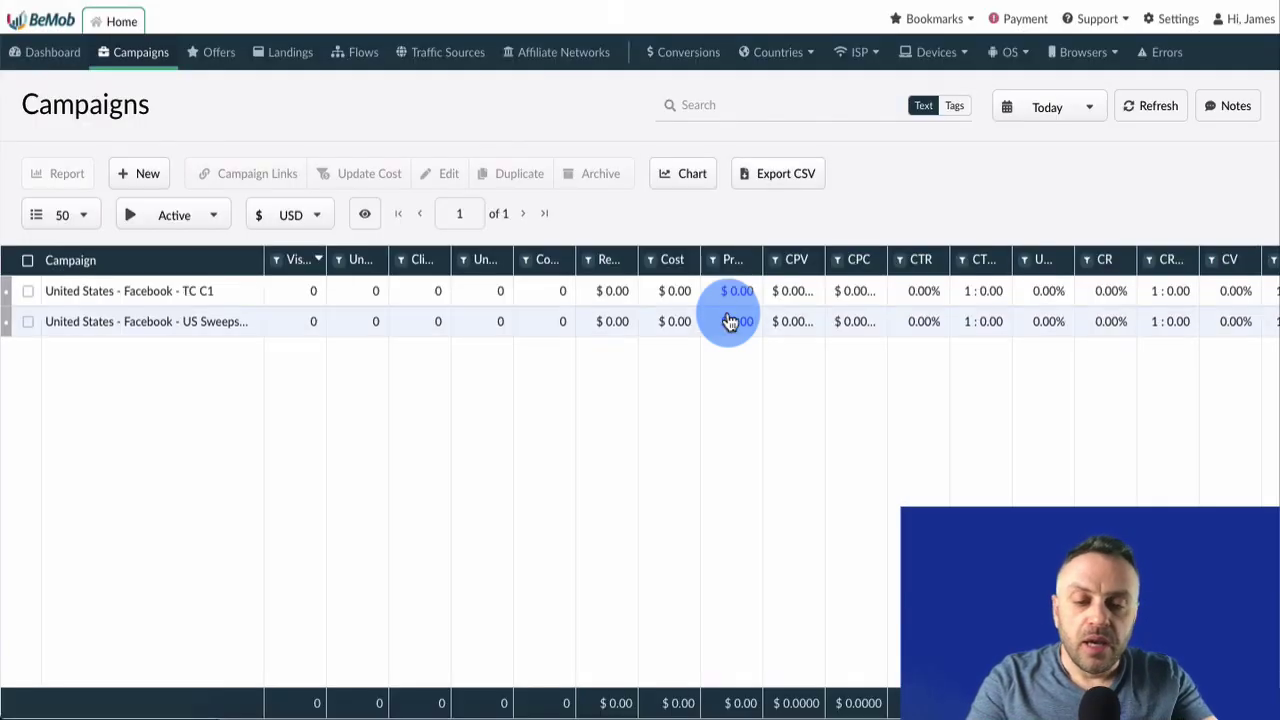
# Open the links of the US Sweeps Facebook campaign and copy its Campaign URL and its Click URL
pyautogui.doubleClick(235, 322)
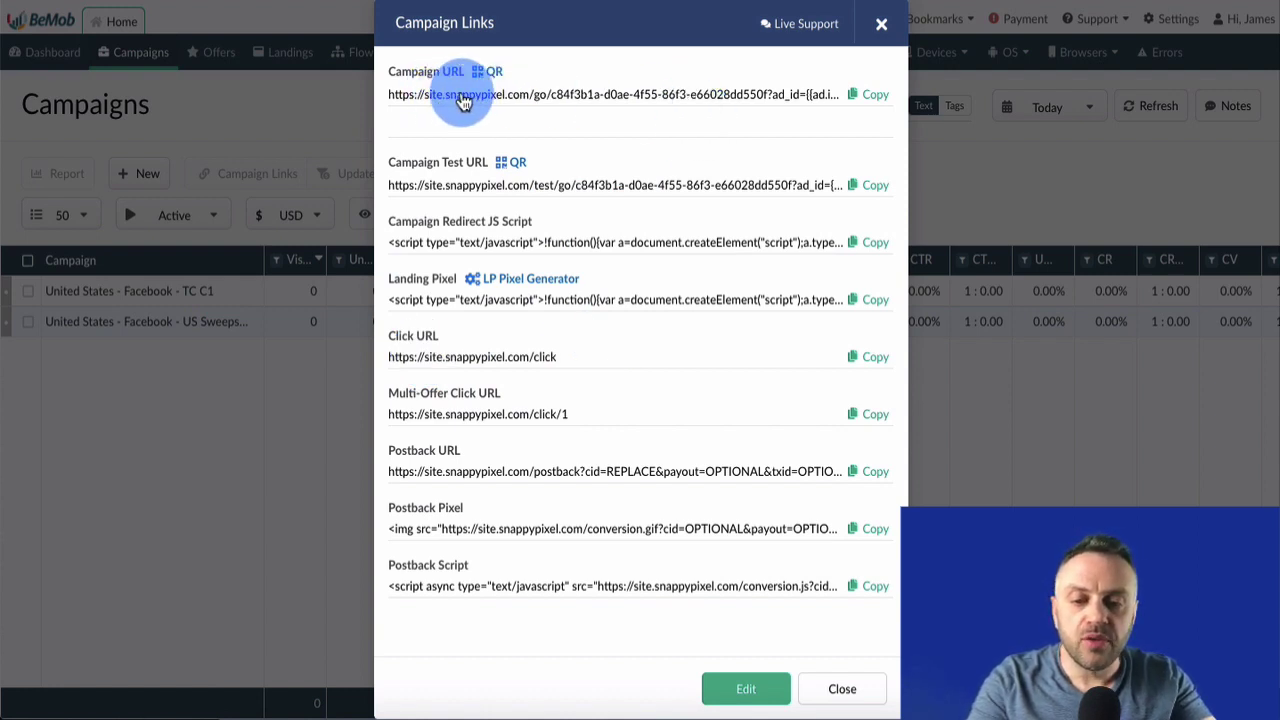
pyautogui.click(875, 102)
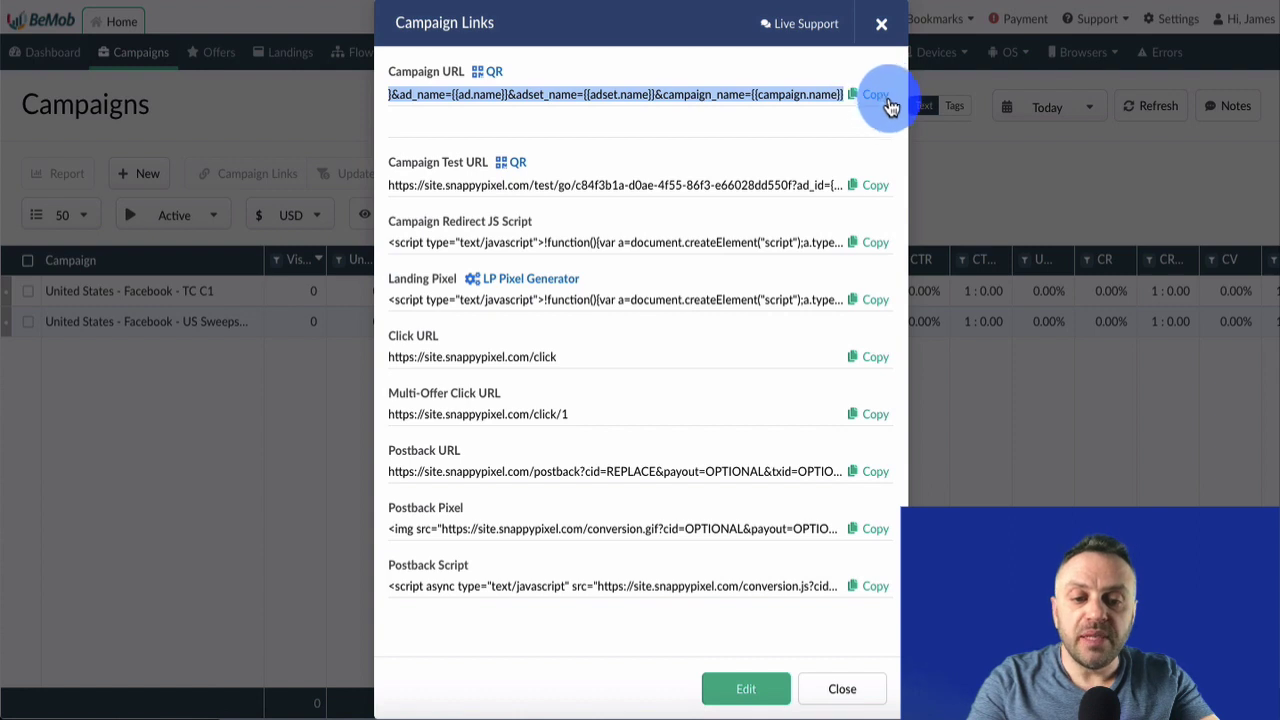
pyautogui.click(876, 95)
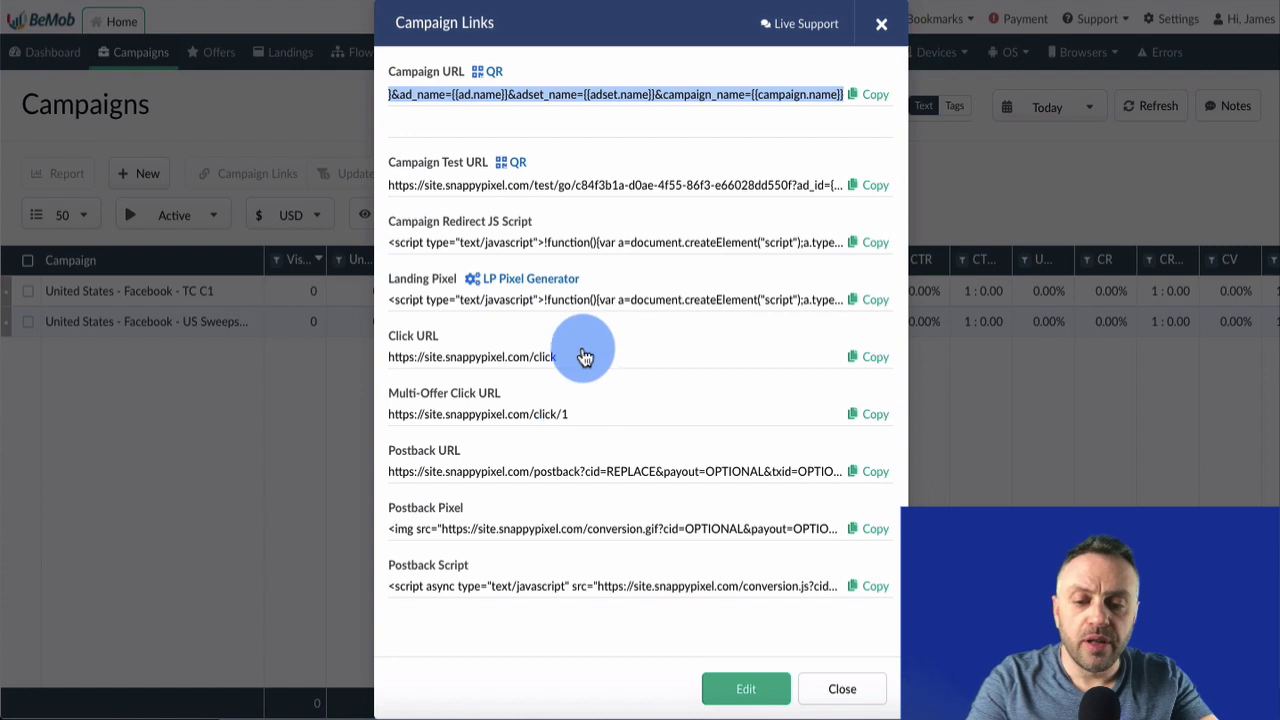
pyautogui.click(878, 360)
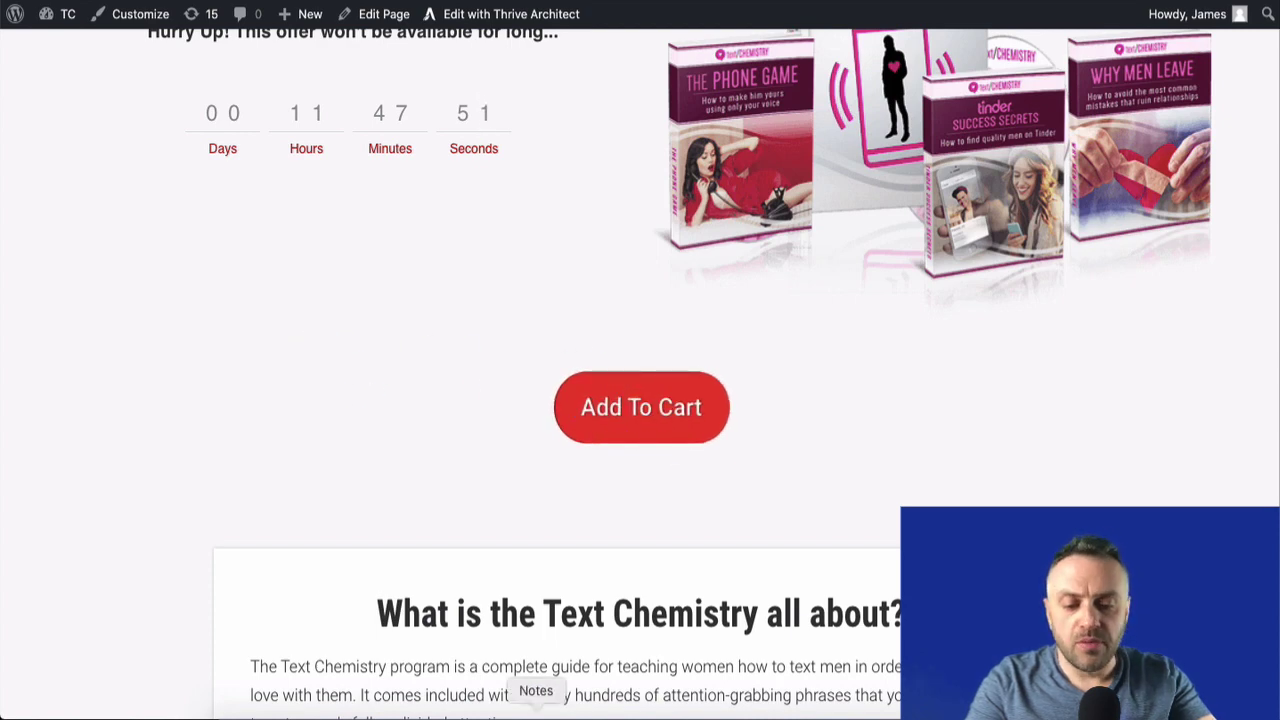
# Switch to the draw.io funnel diagram and place a text label above the gap between the Landing Page and CB Offer Page boxes
pyautogui.click(658, 712)
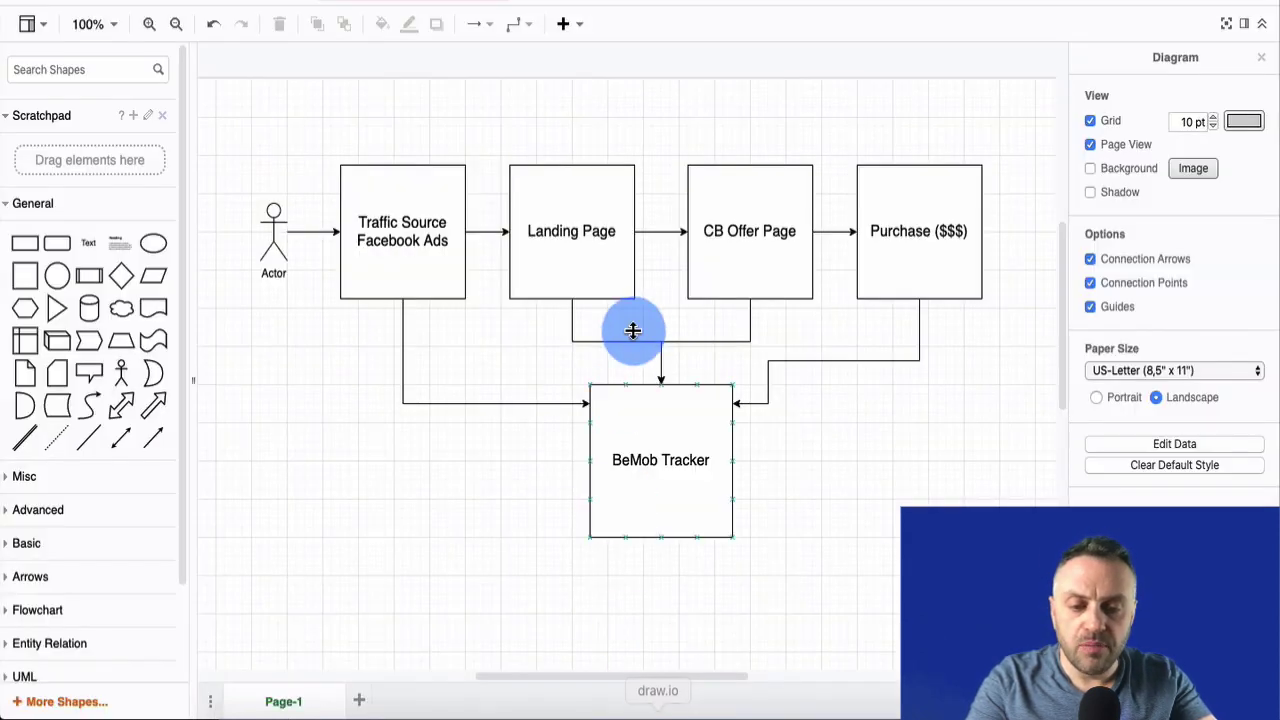
pyautogui.click(578, 269)
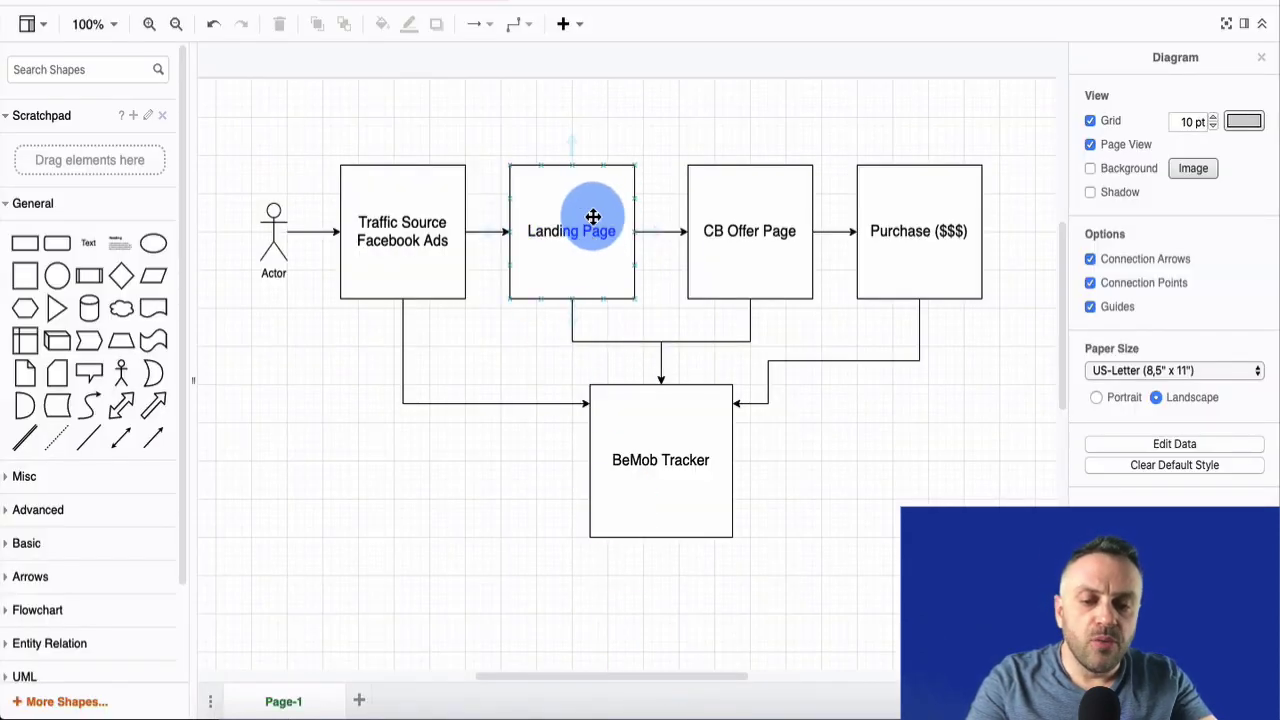
pyautogui.click(762, 197)
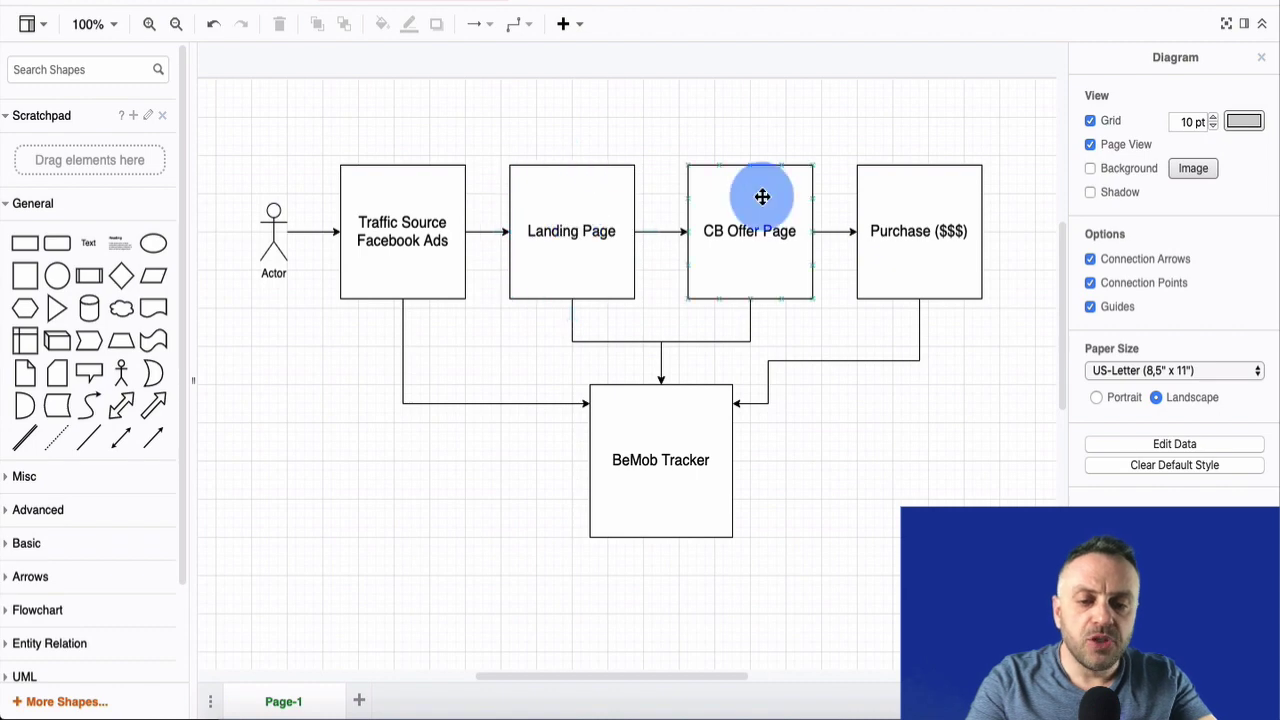
pyautogui.click(652, 232)
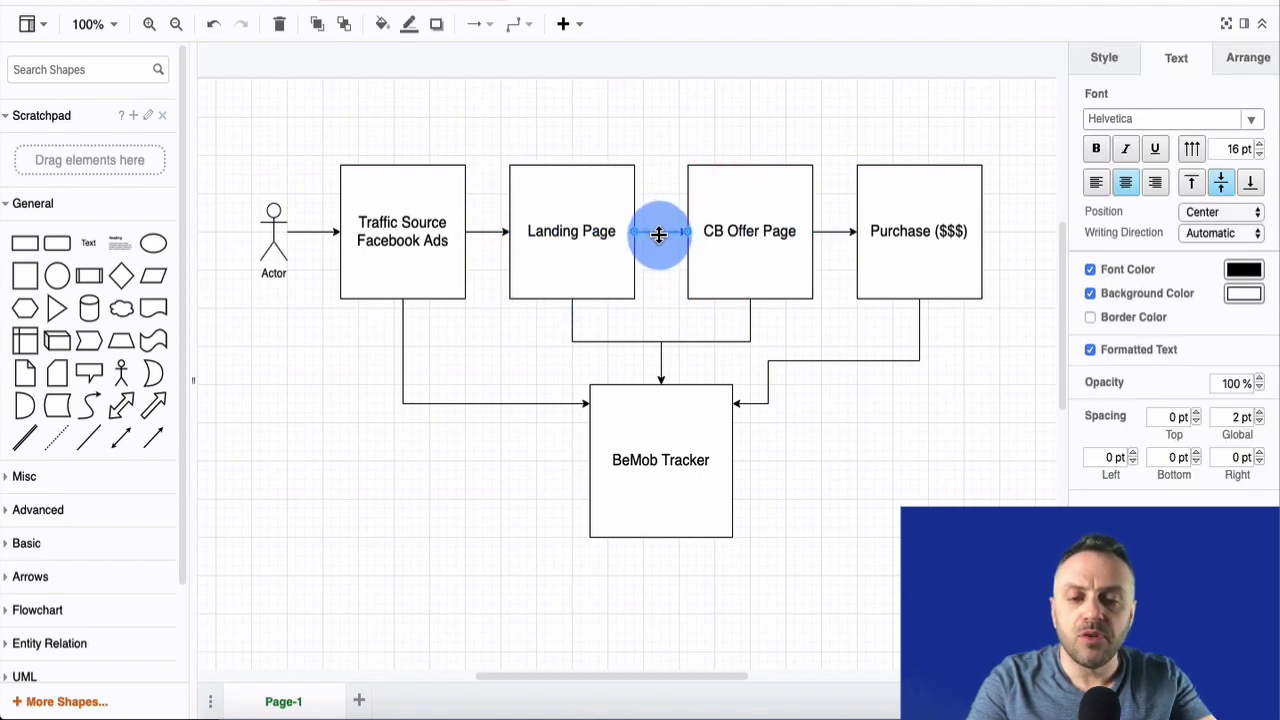
pyautogui.click(90, 245)
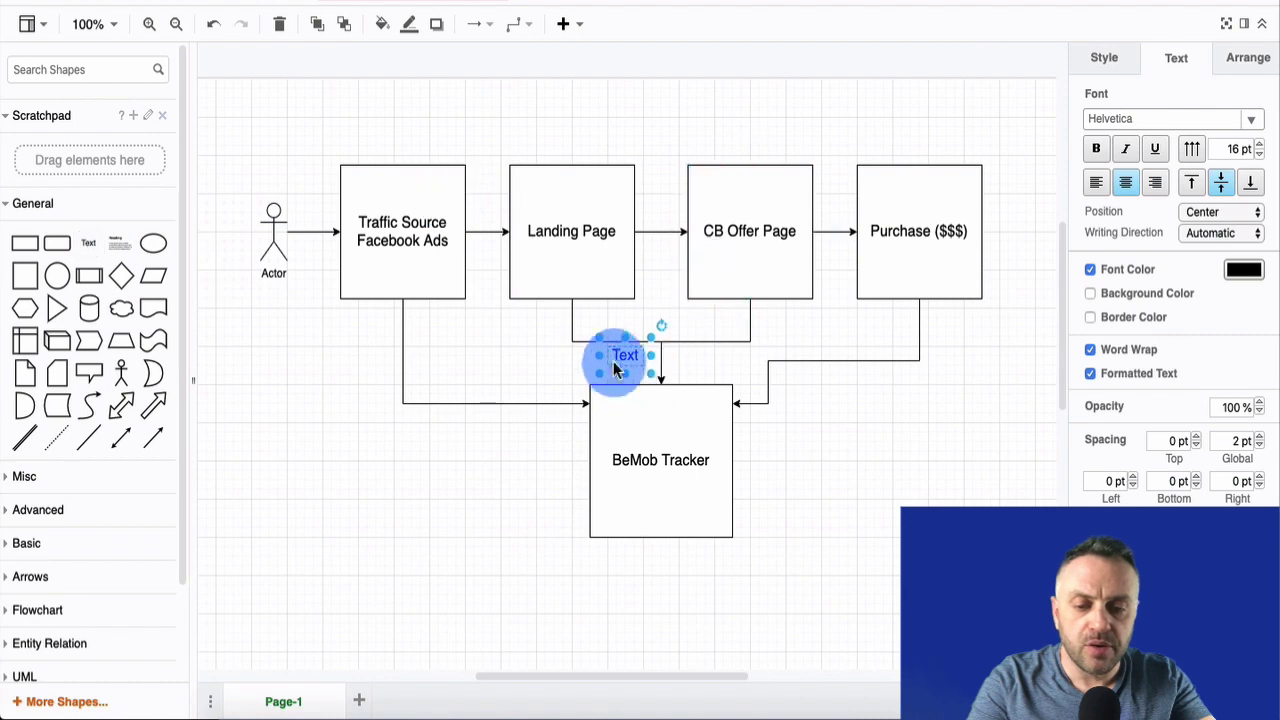
pyautogui.moveTo(623, 360); pyautogui.dragTo(663, 138)
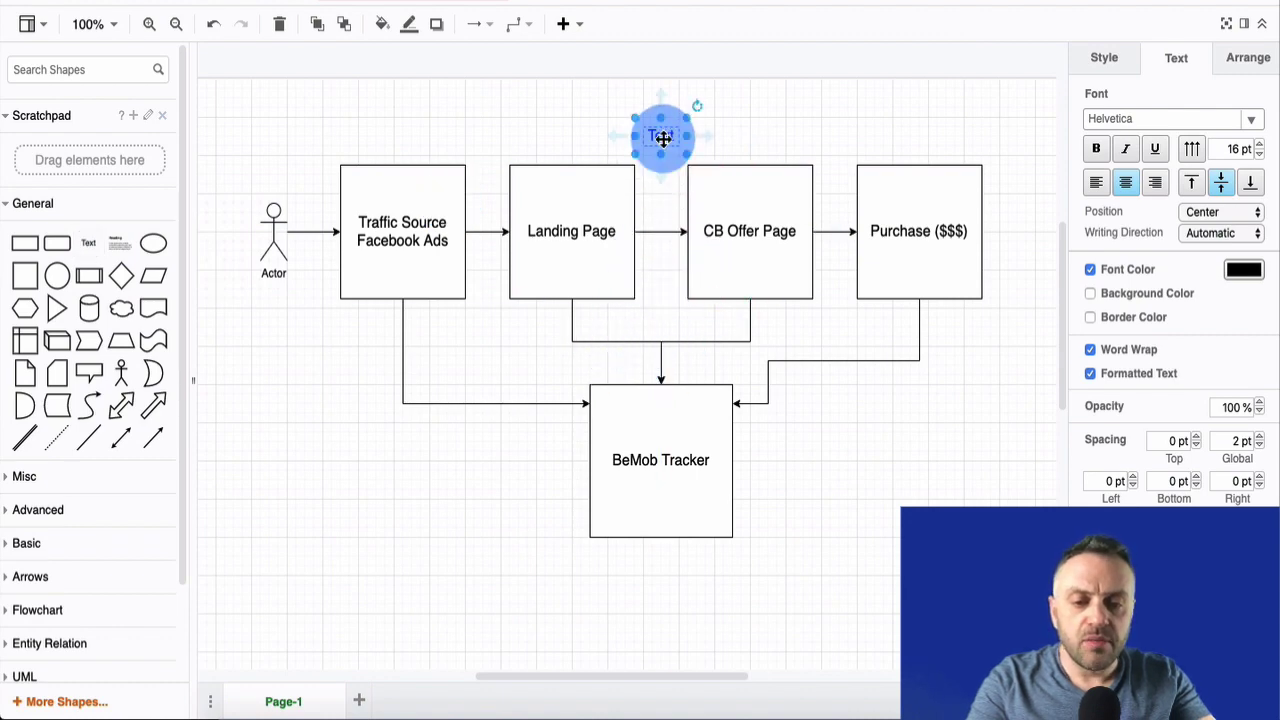
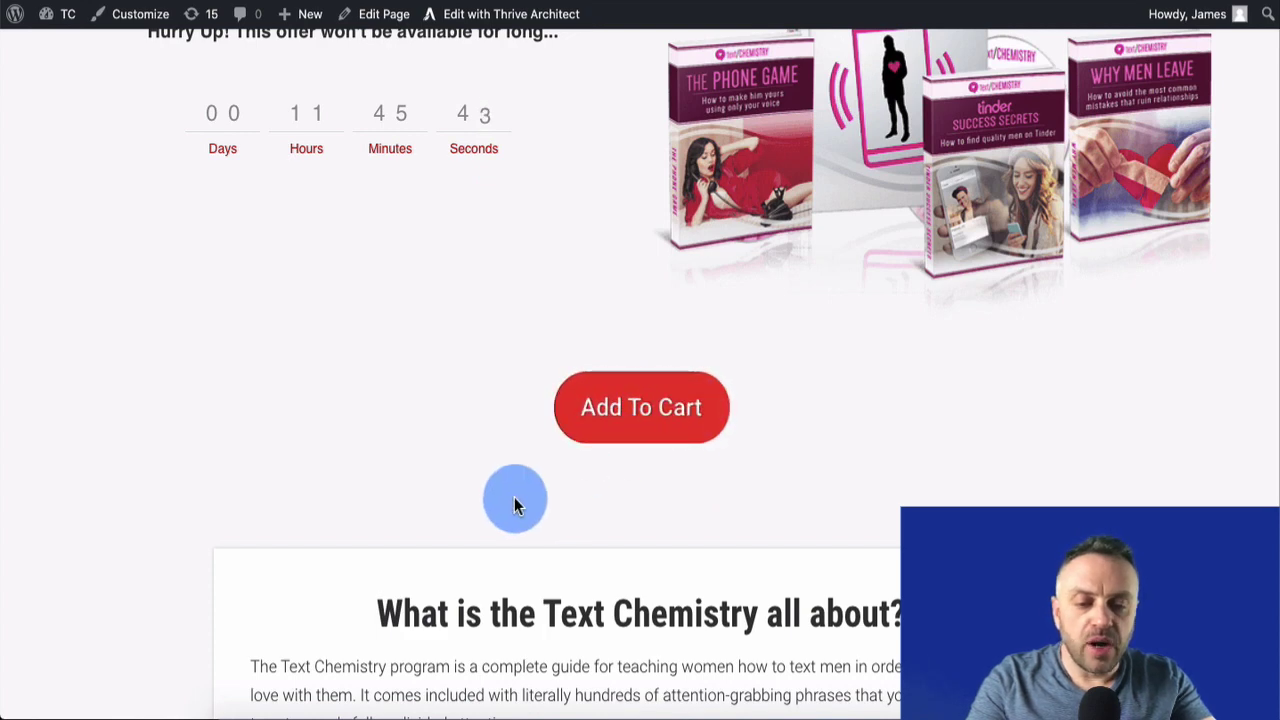
# Close the campaign links in BeMob and open the United States - Facebook - TC C1 campaign for editing
pyautogui.scroll(-2, 877, 425)
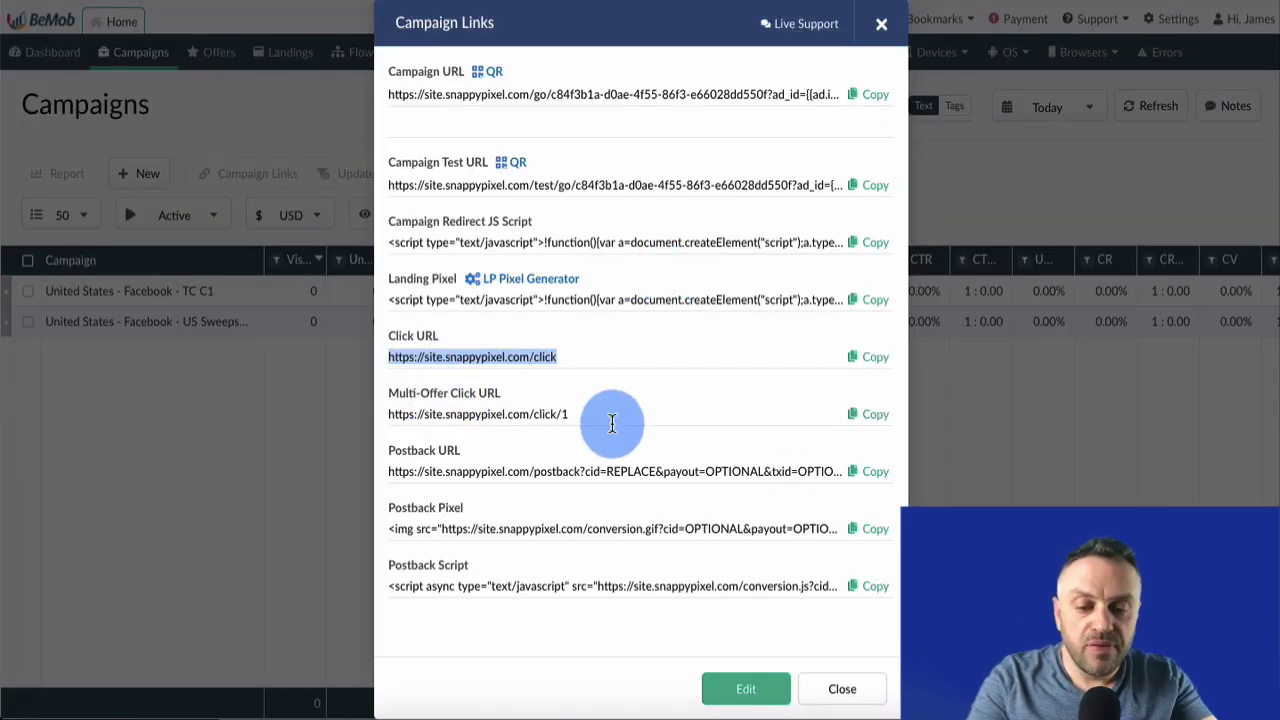
pyautogui.click(881, 23)
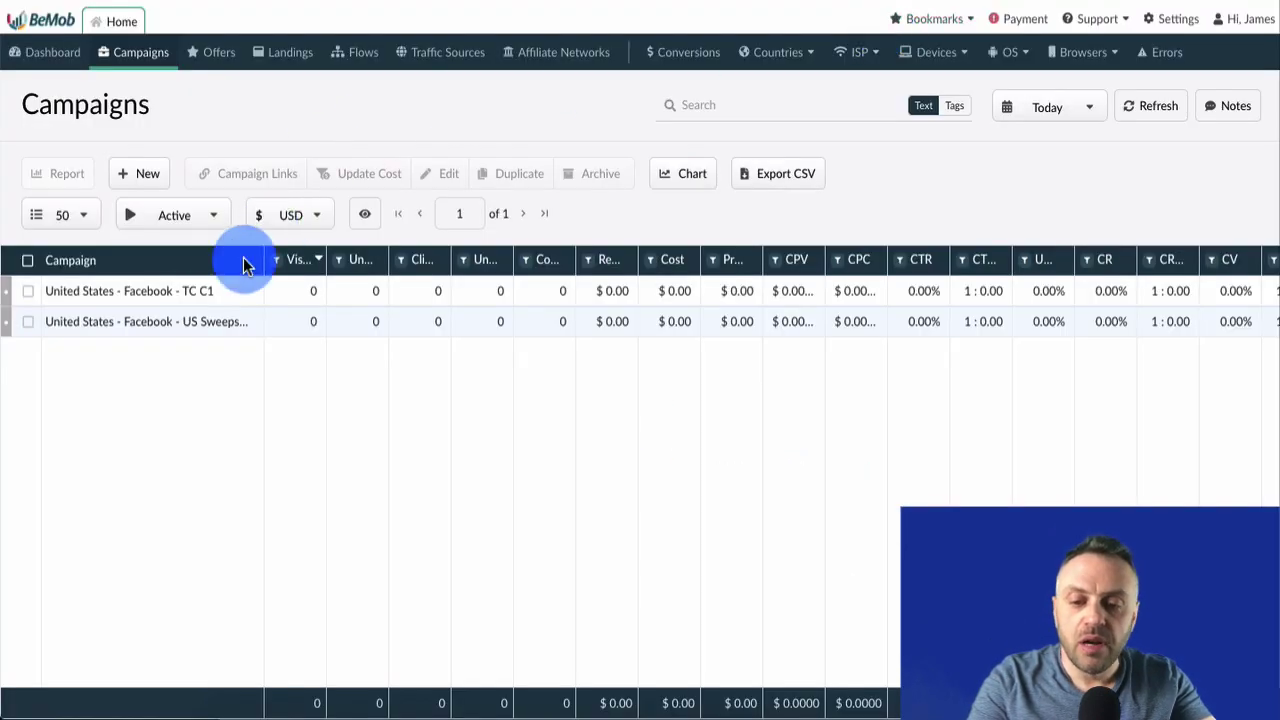
pyautogui.click(192, 296)
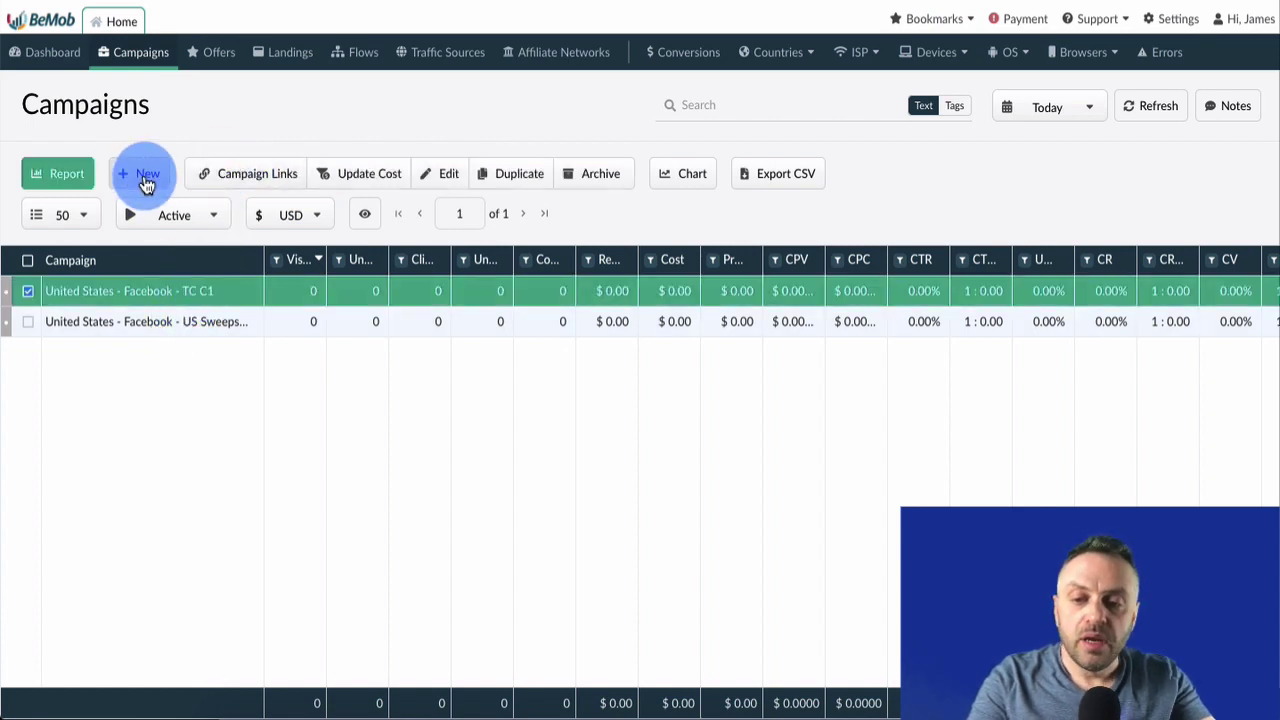
pyautogui.click(452, 183)
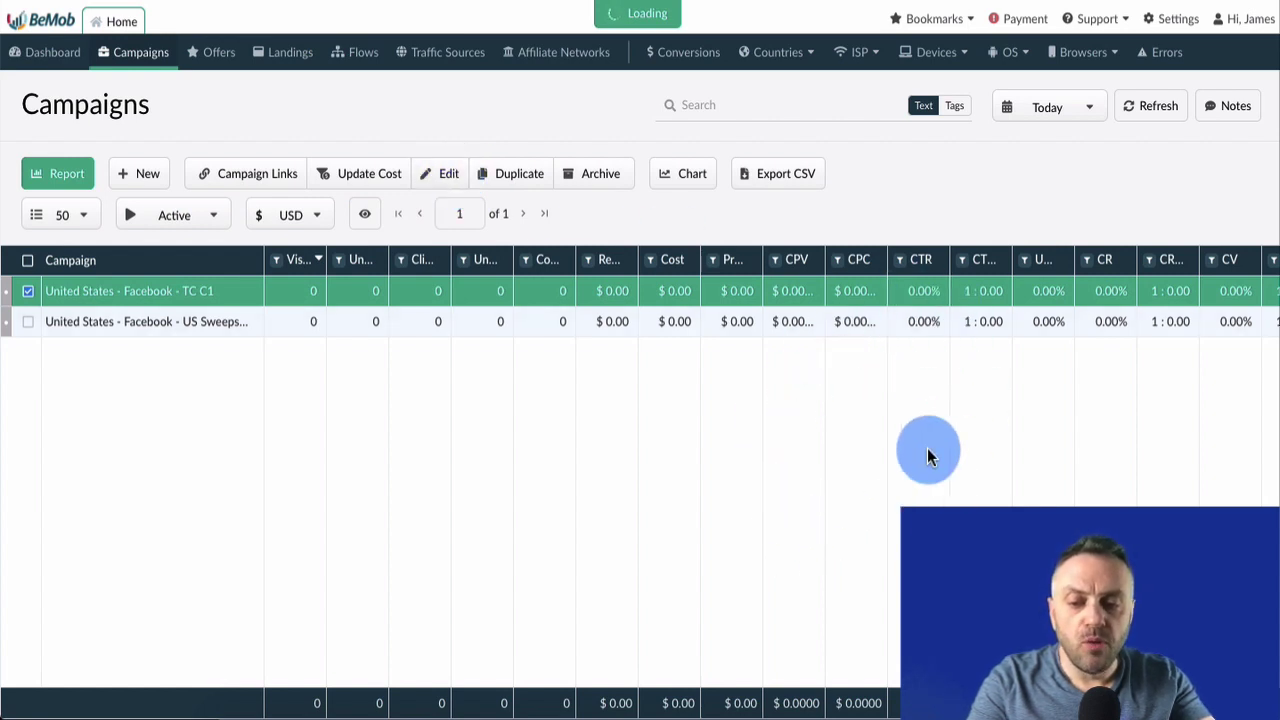
pyautogui.scroll(-1, 771, 423)
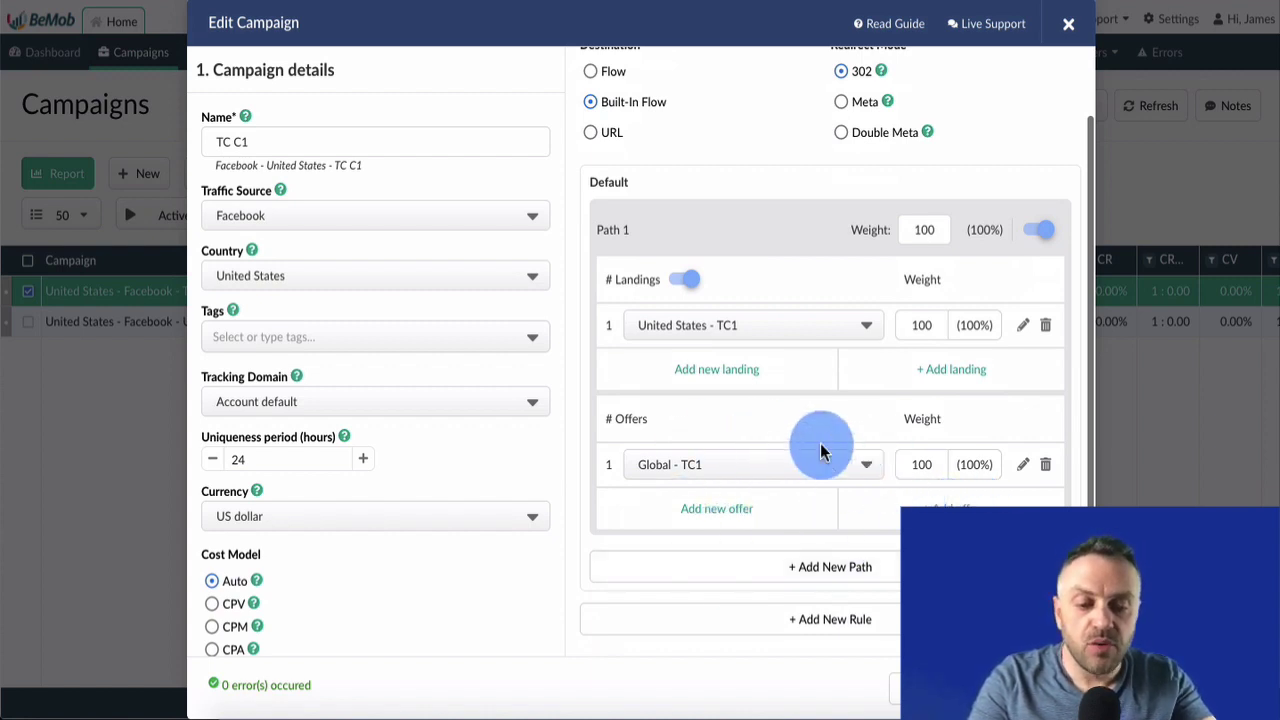
# Close the campaign editor, open the links of the United States - Facebook - TC C1 campaign and copy its Postback URL
pyautogui.click(1067, 26)
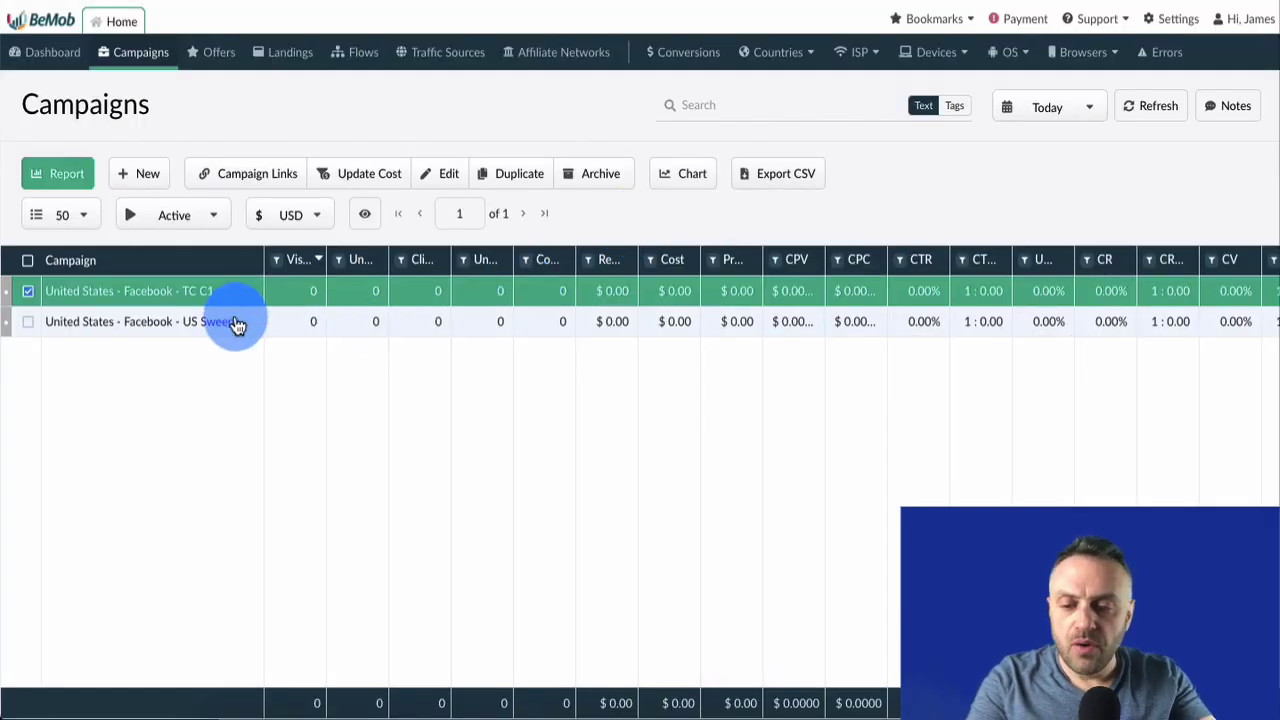
pyautogui.click(258, 174)
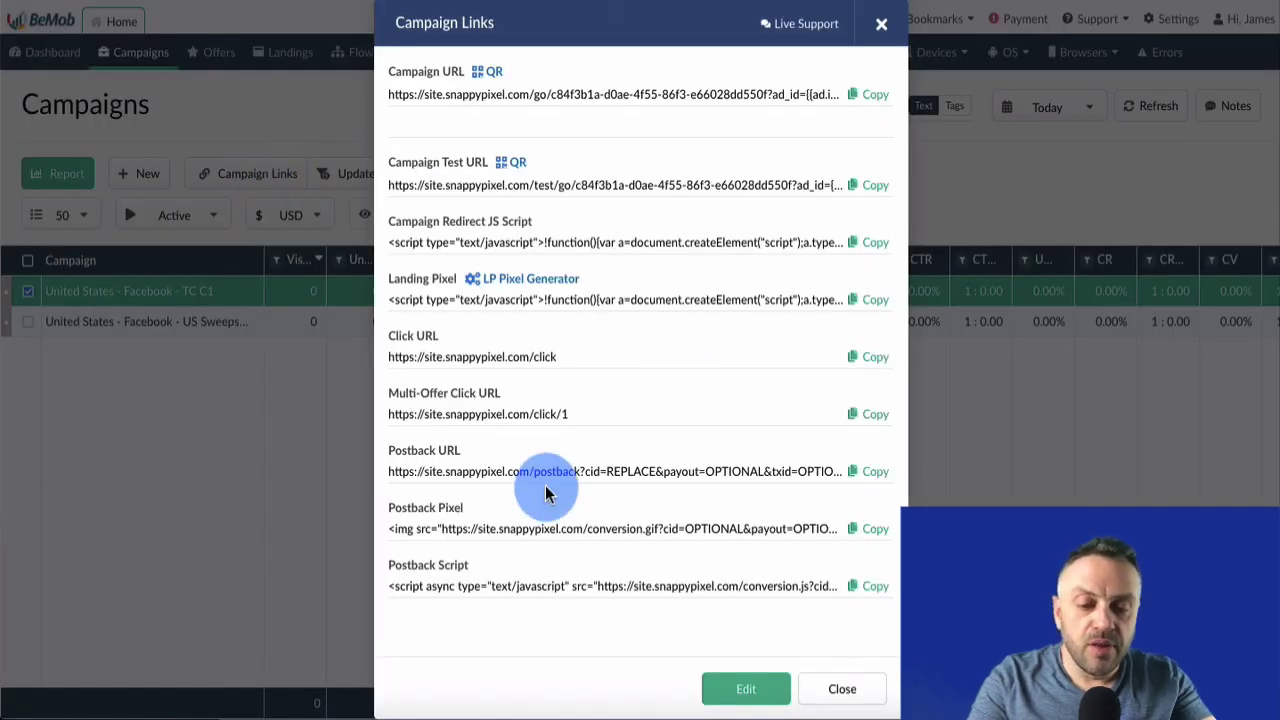
pyautogui.click(872, 474)
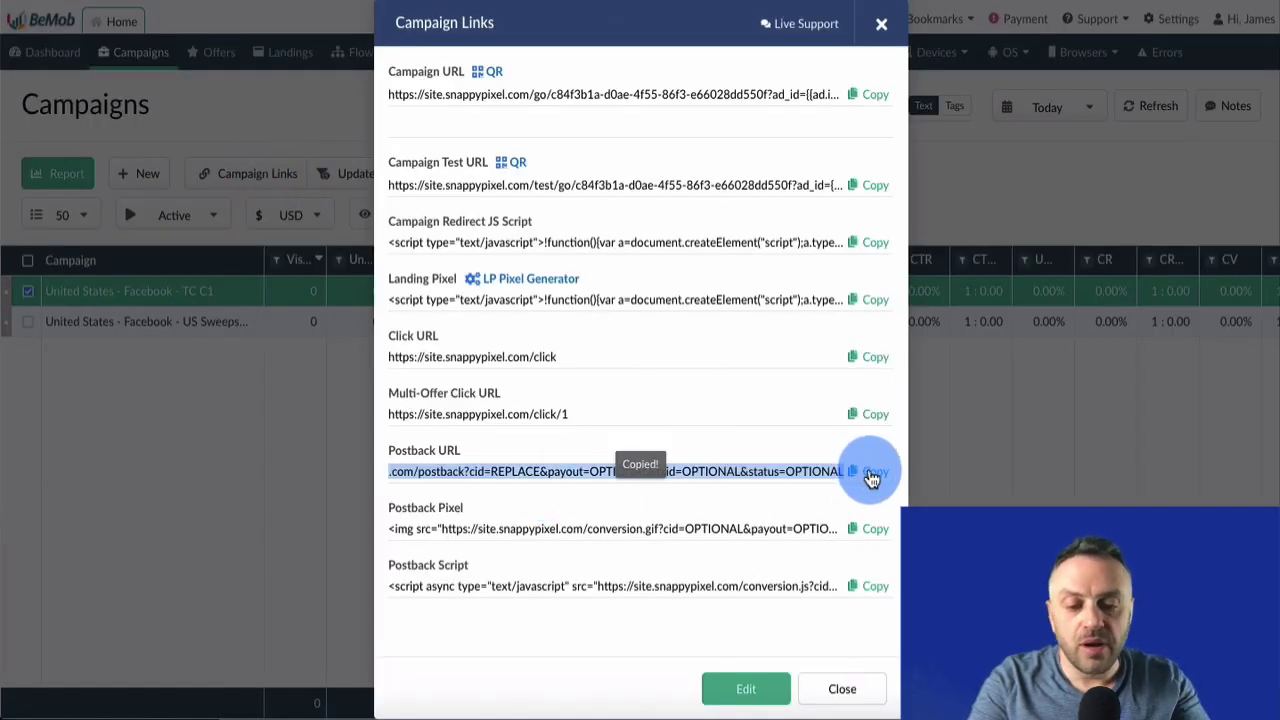
pyautogui.click(881, 23)
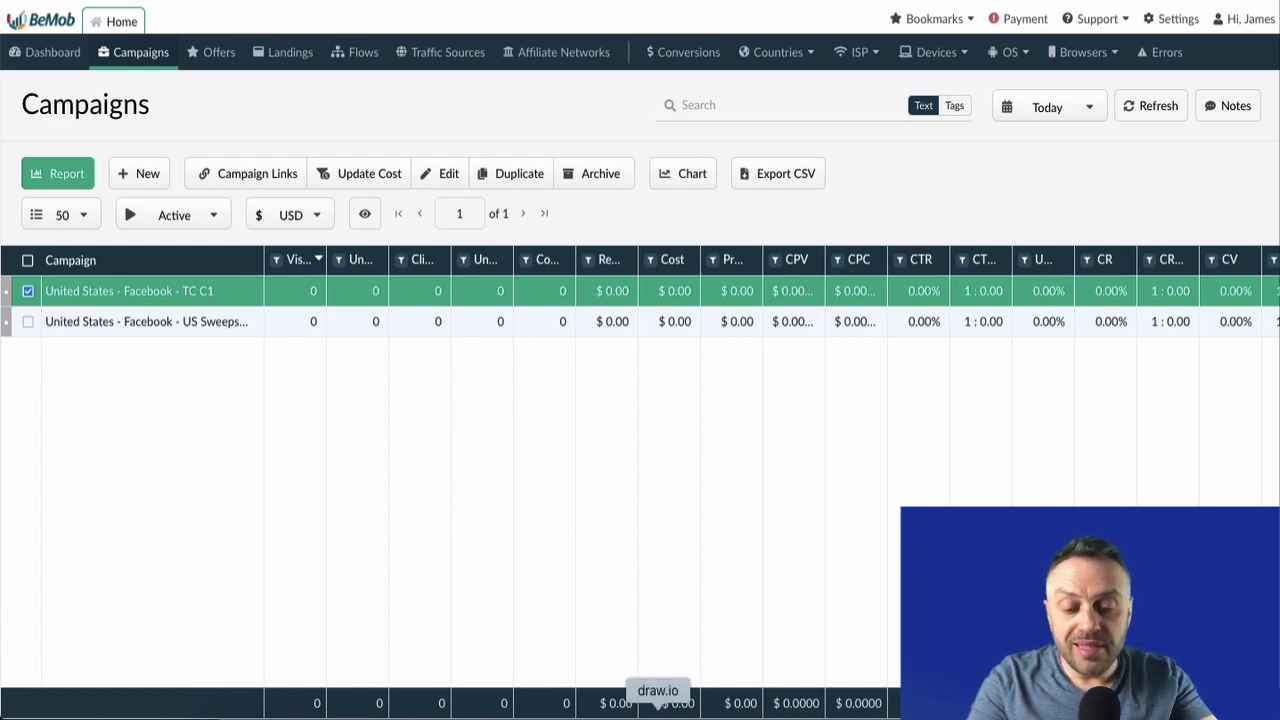
# Switch to the draw.io funnel diagram and replace the Traffic Source–BeMob Tracker connector with a straight arrow pointing from the tracker to the Traffic Source box
pyautogui.click(658, 705)
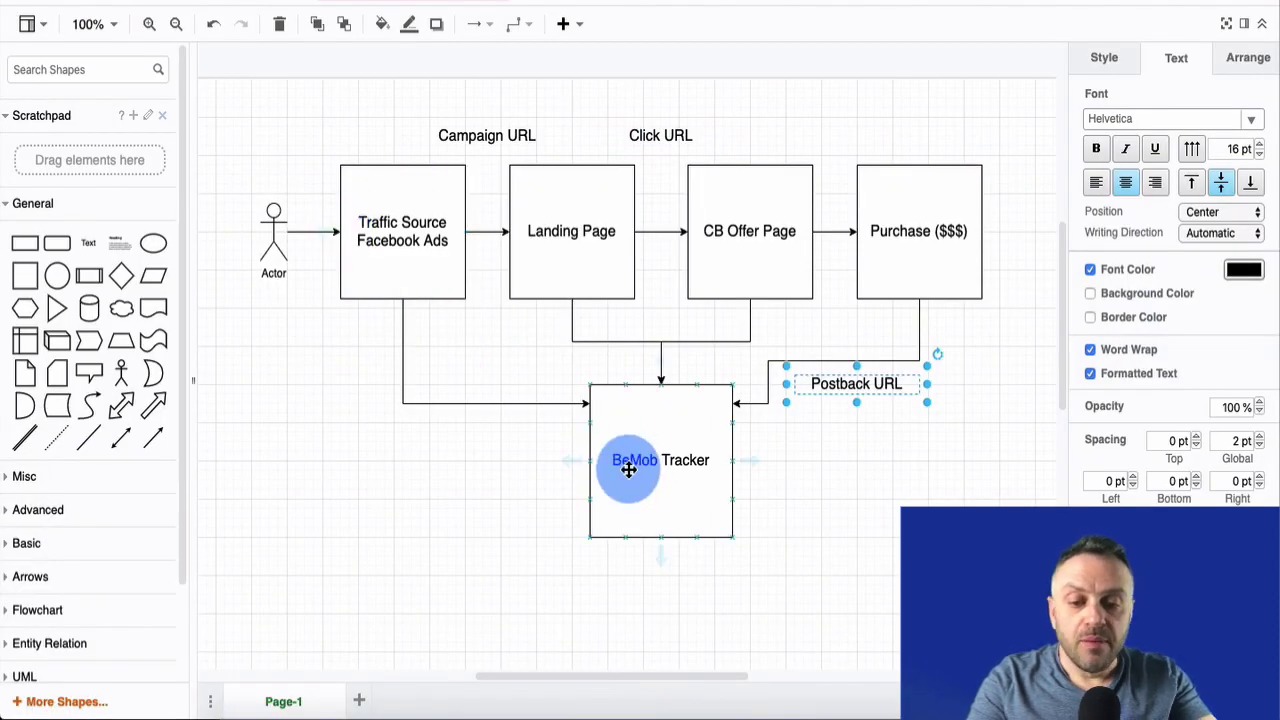
pyautogui.click(566, 403)
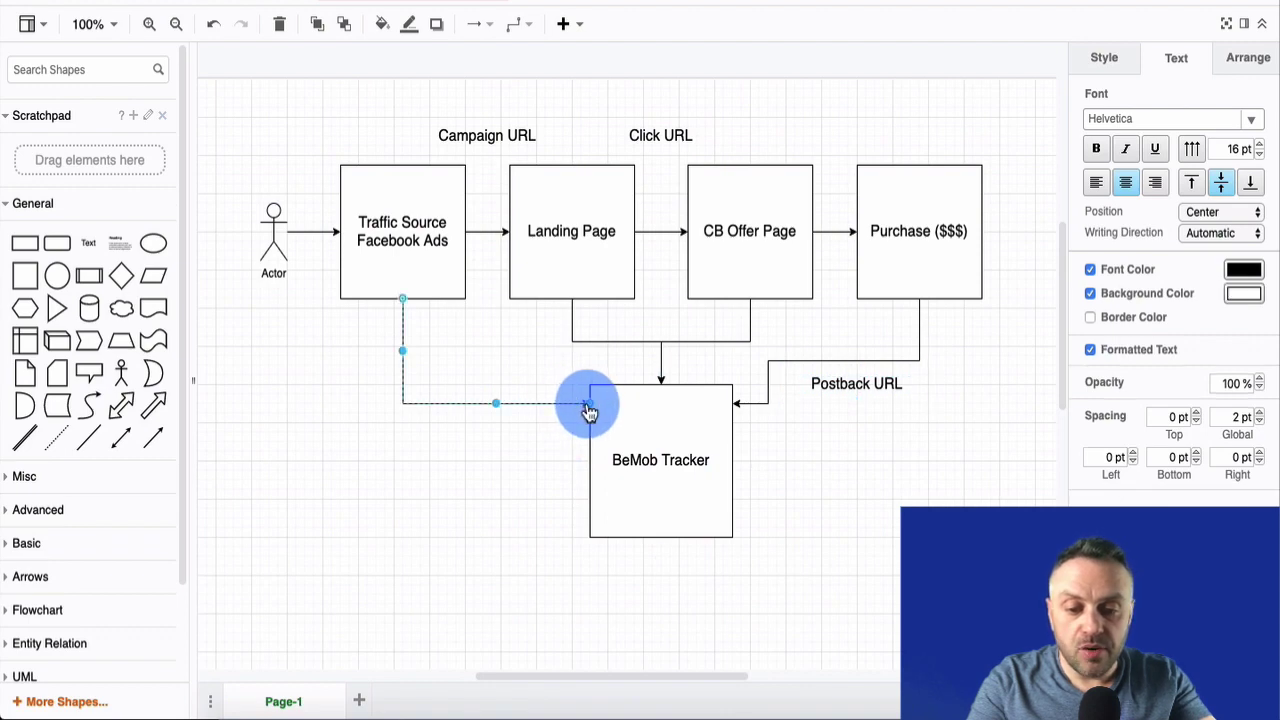
pyautogui.moveTo(590, 410); pyautogui.dragTo(686, 600)
pyautogui.press('Delete')
pyautogui.click(153, 437)
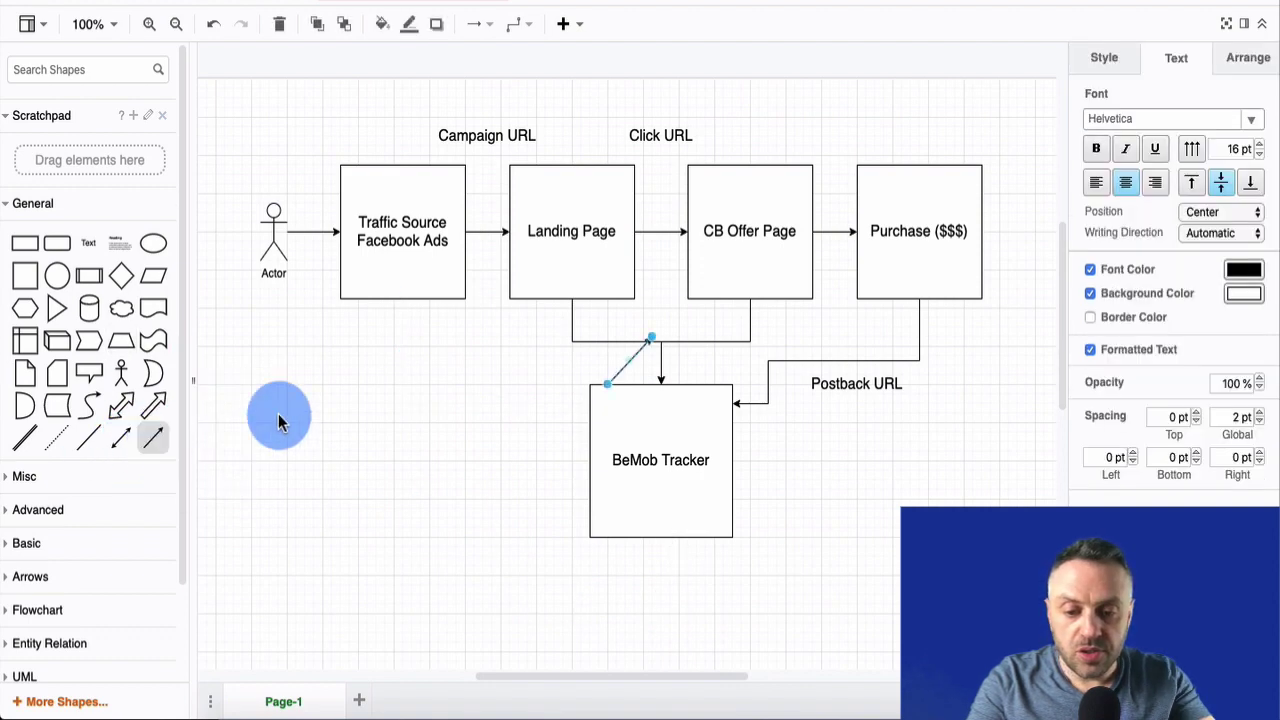
pyautogui.moveTo(651, 340); pyautogui.dragTo(404, 300)
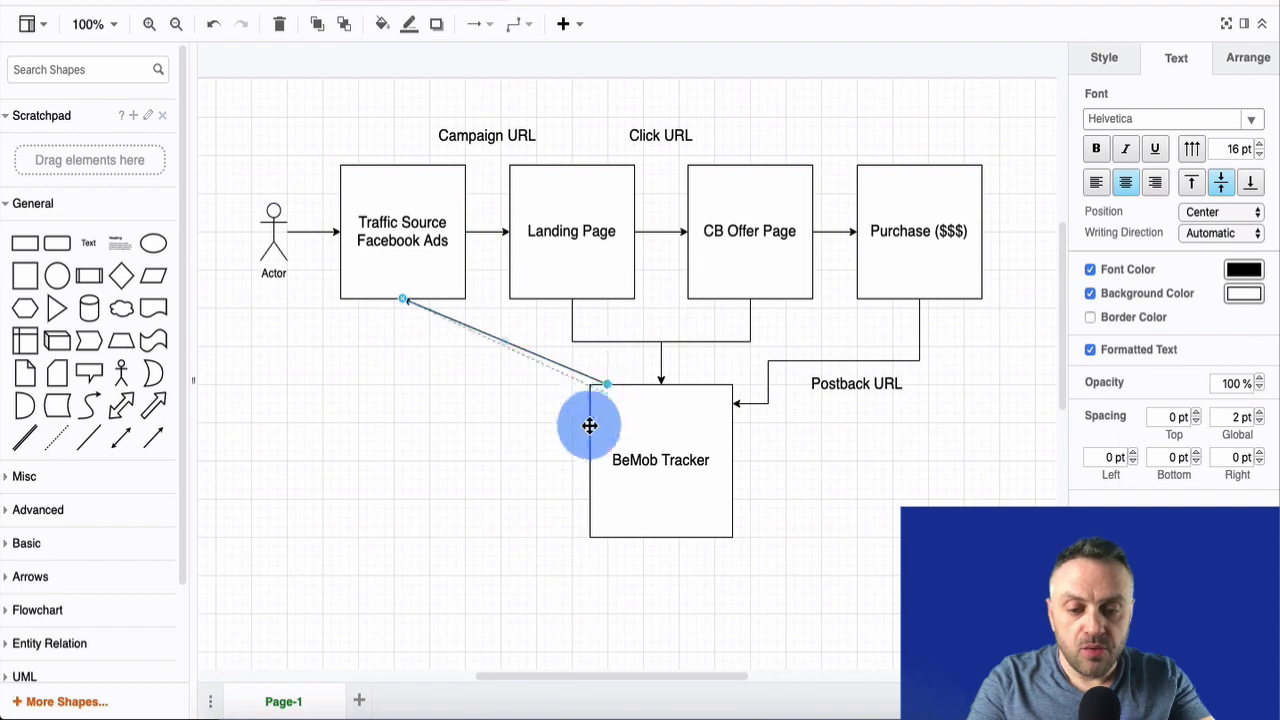
pyautogui.moveTo(590, 425); pyautogui.dragTo(589, 457)
pyautogui.click(514, 508)
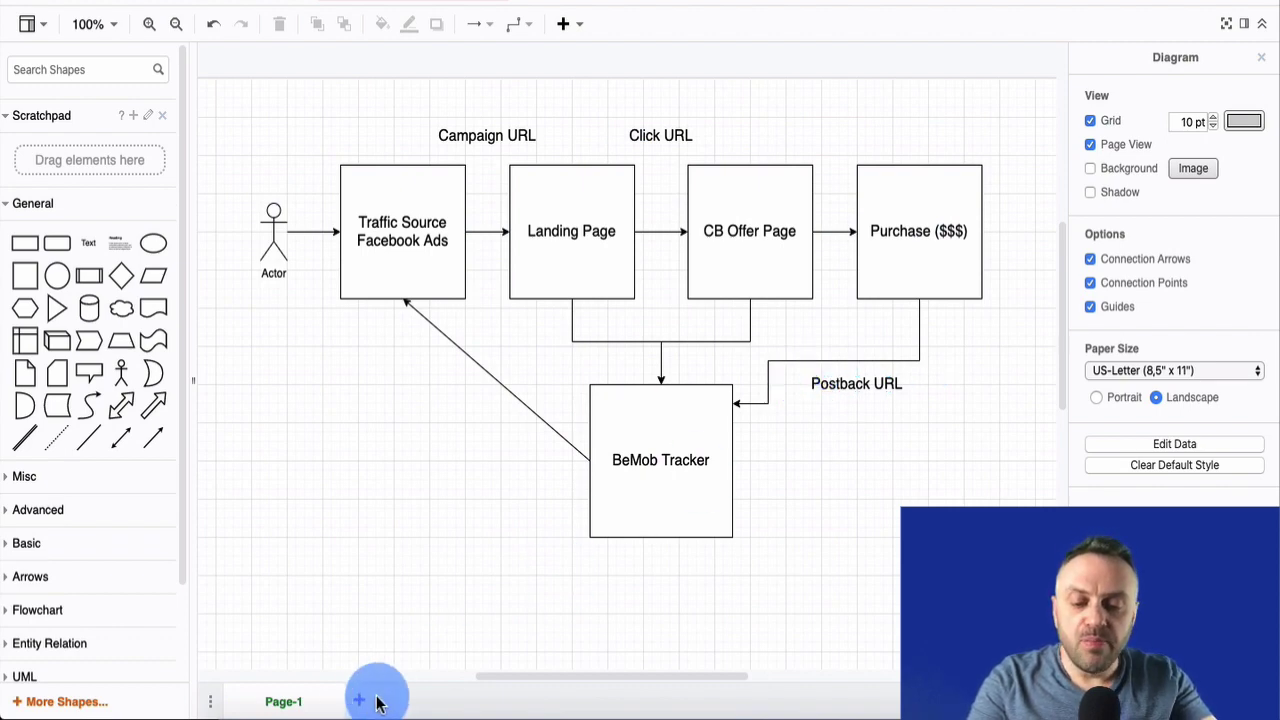
# Switch back to BeMob and view the ClickBank integration in the account's Integrations settings
pyautogui.click(326, 708)
pyautogui.click(744, 55)
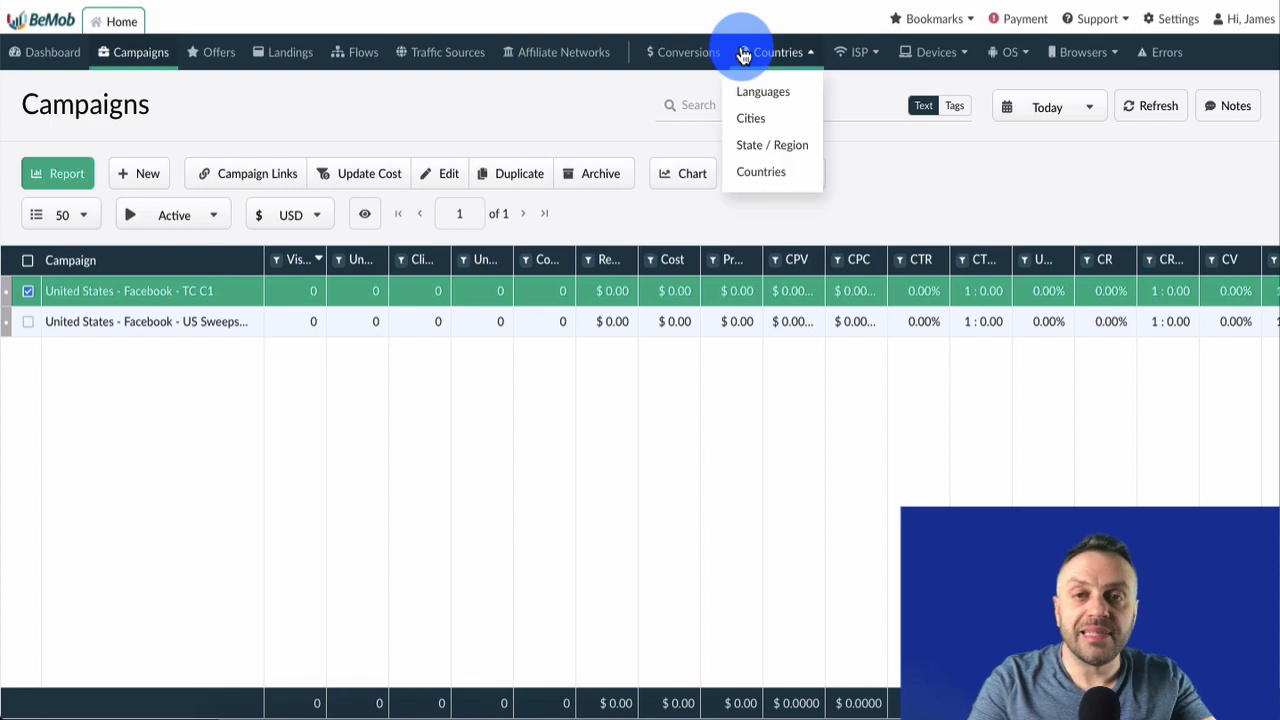
pyautogui.click(654, 17)
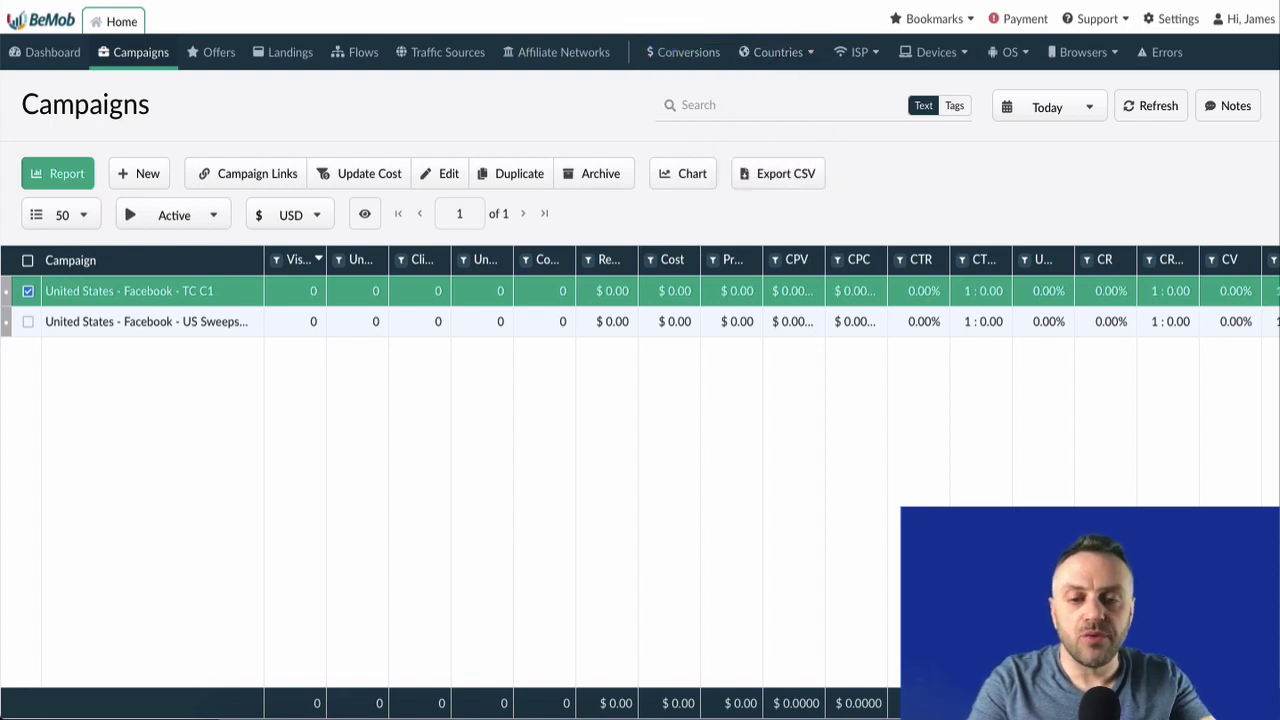
pyautogui.click(836, 56)
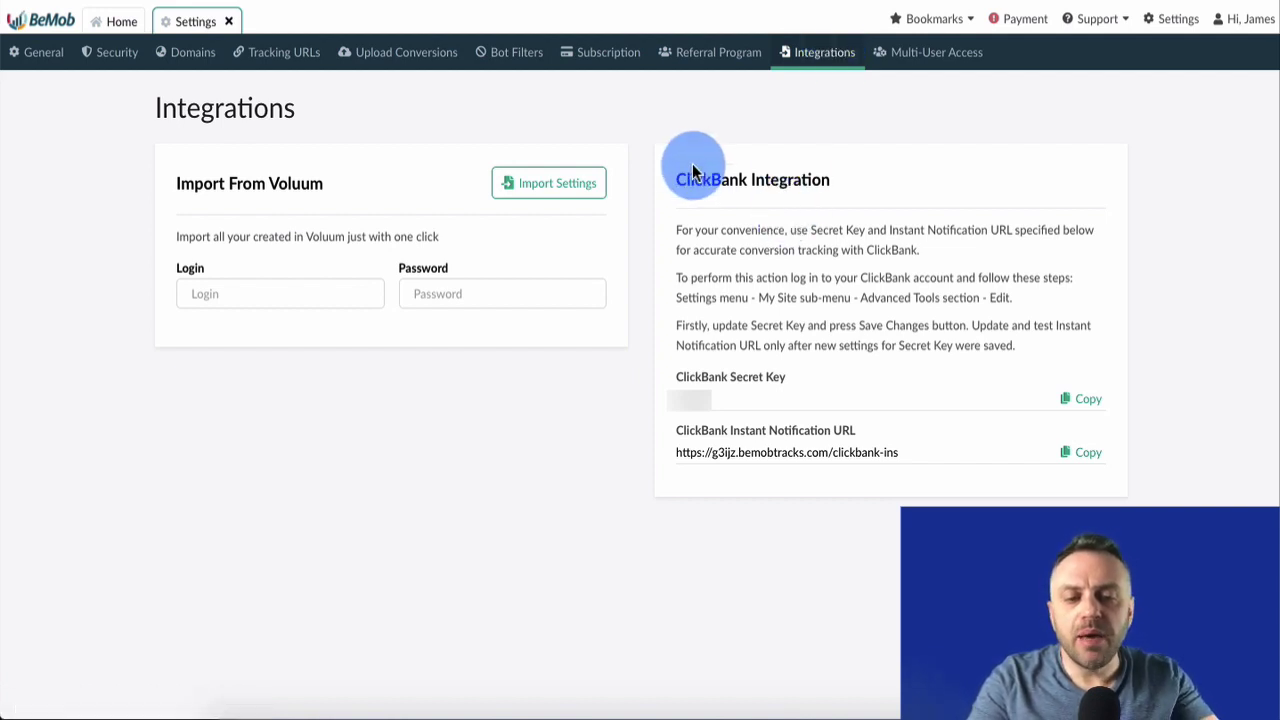
# Revisit BeMob's Integrations from the general settings and review the Advanced Tools section of ClickBank's My Site vendor settings
pyautogui.click(1180, 26)
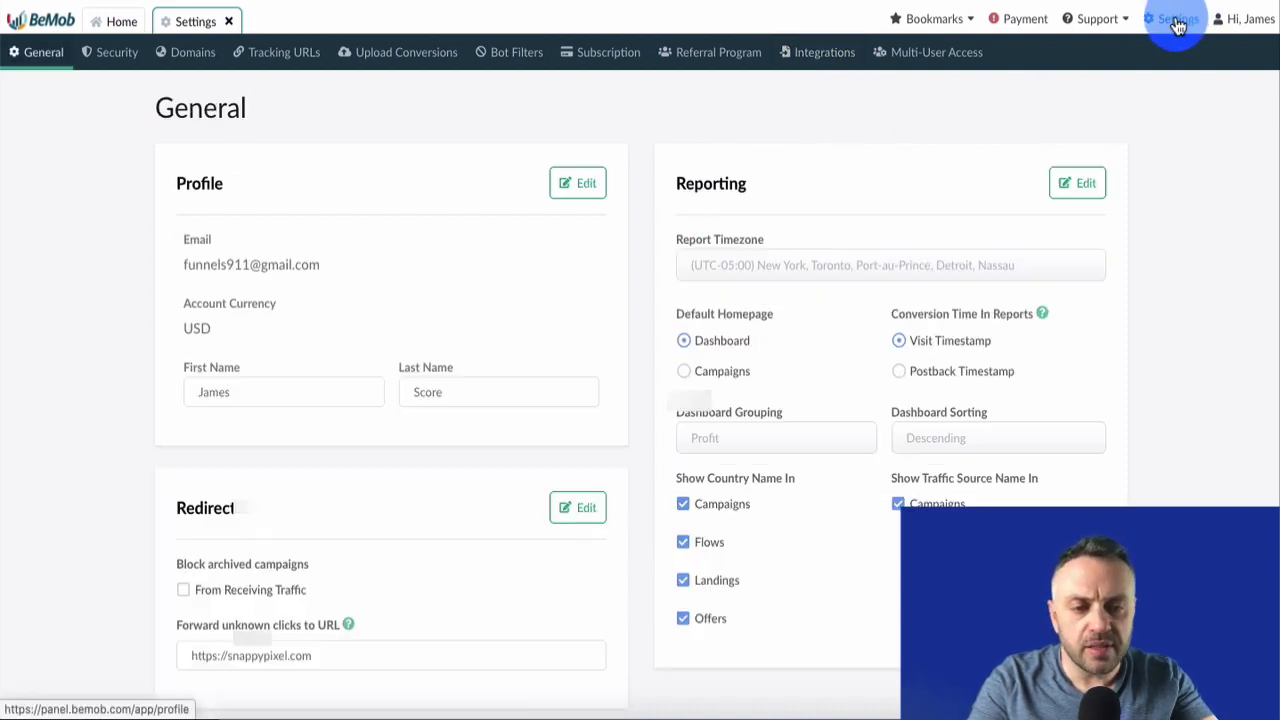
pyautogui.click(824, 56)
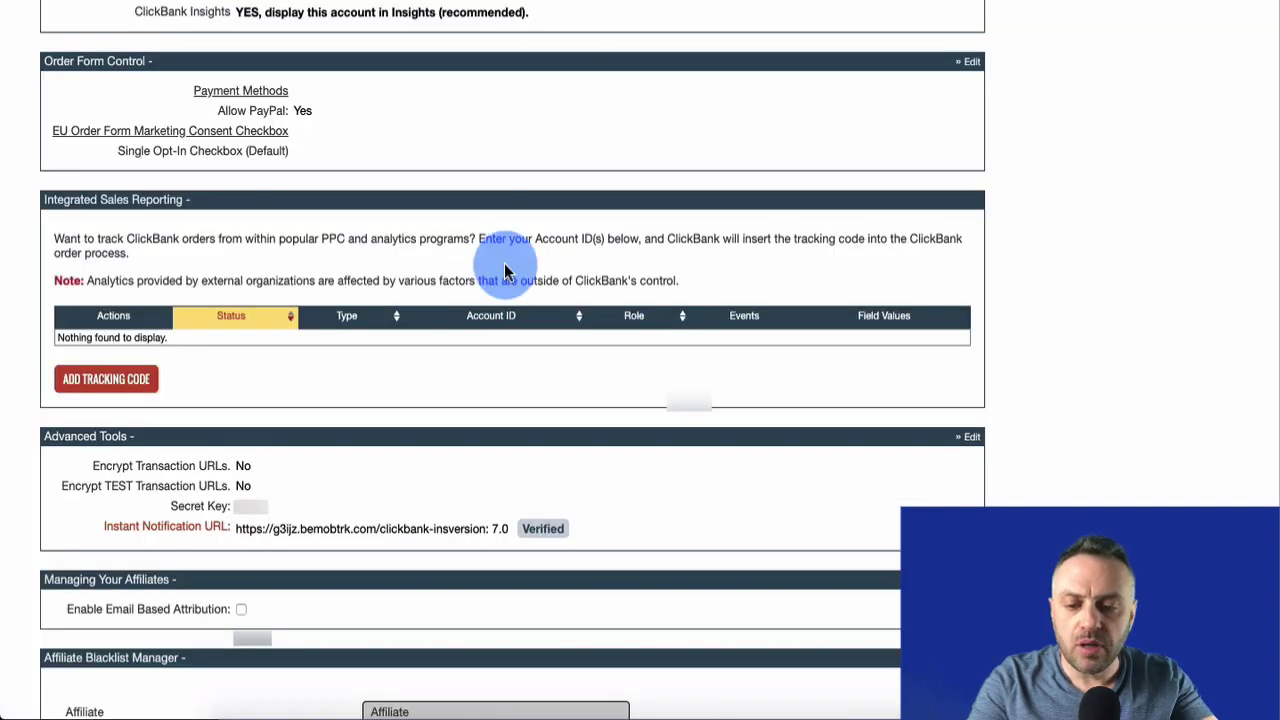
pyautogui.scroll(10, 368, 380)
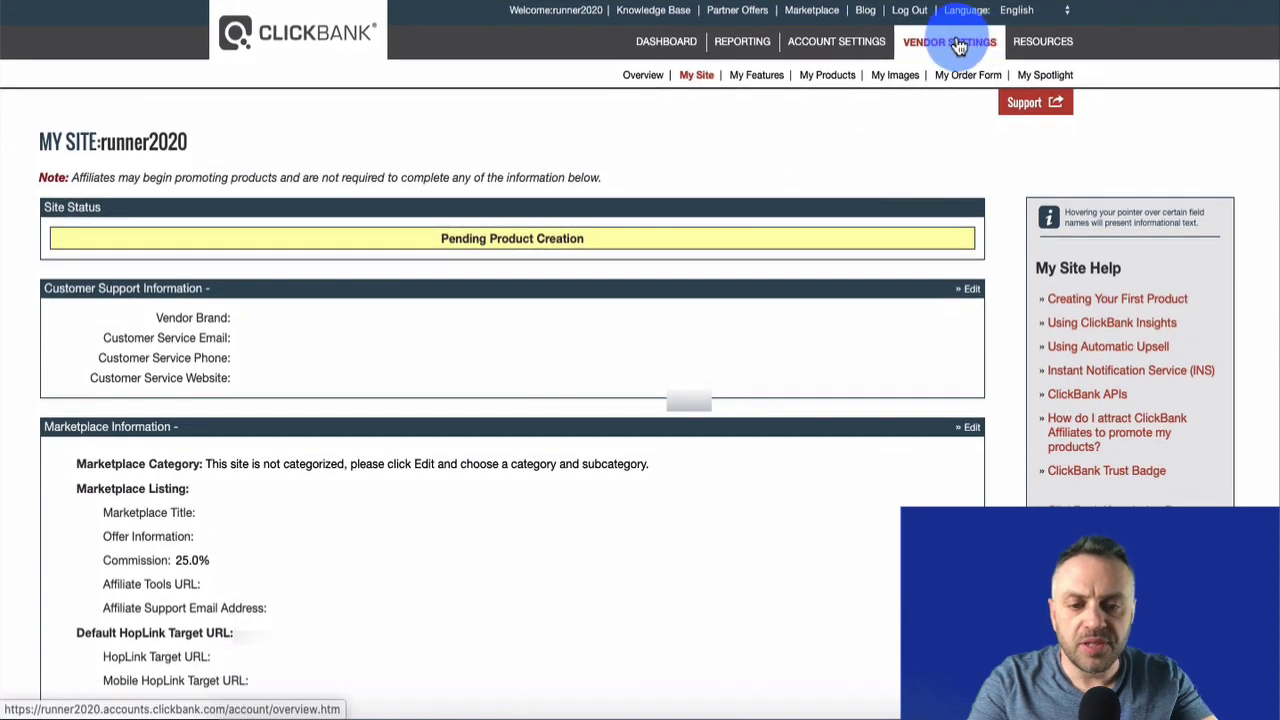
pyautogui.scroll(-10, 752, 214)
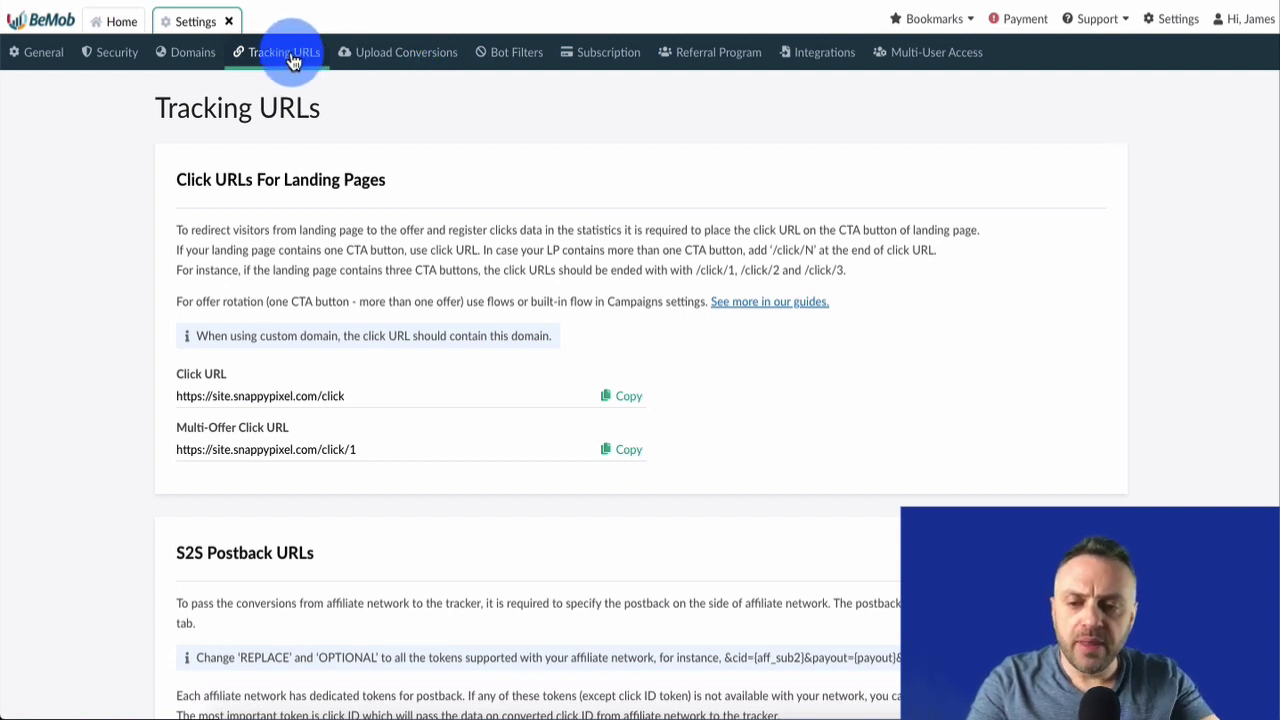
# Open BeMob's Domains settings and review the list of tracking domains
pyautogui.click(200, 62)
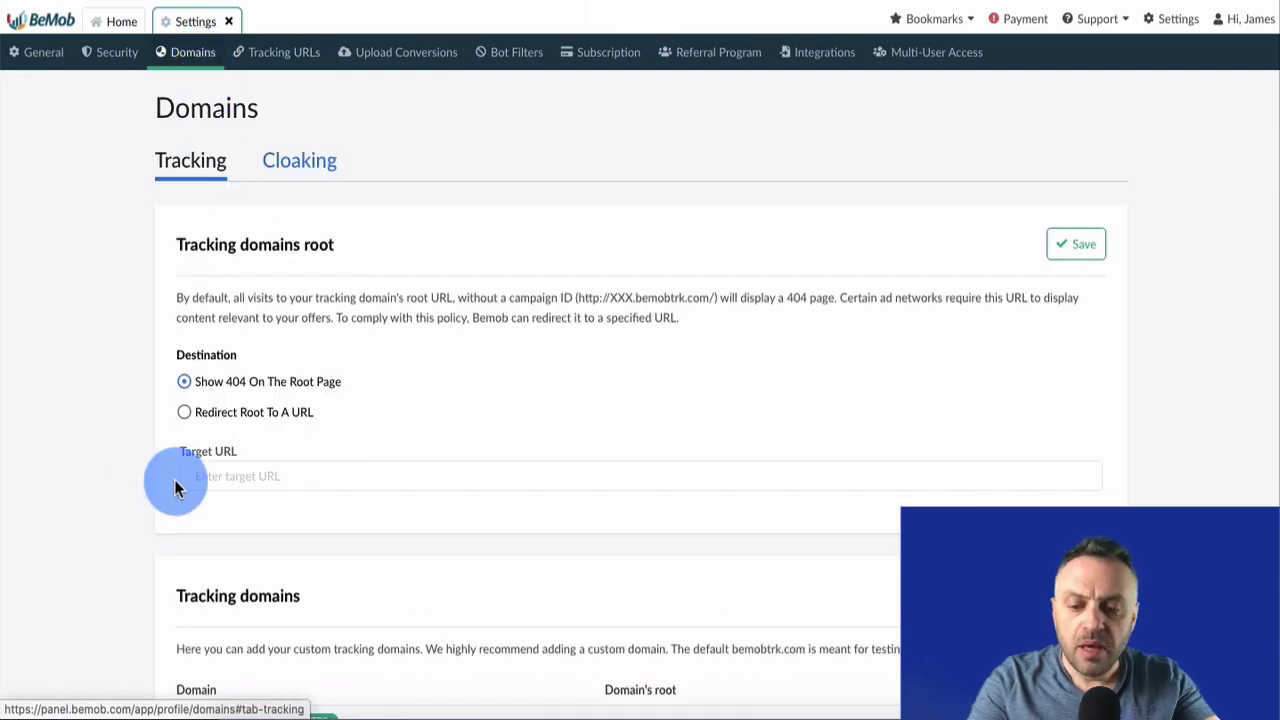
pyautogui.scroll(-3, 151, 475)
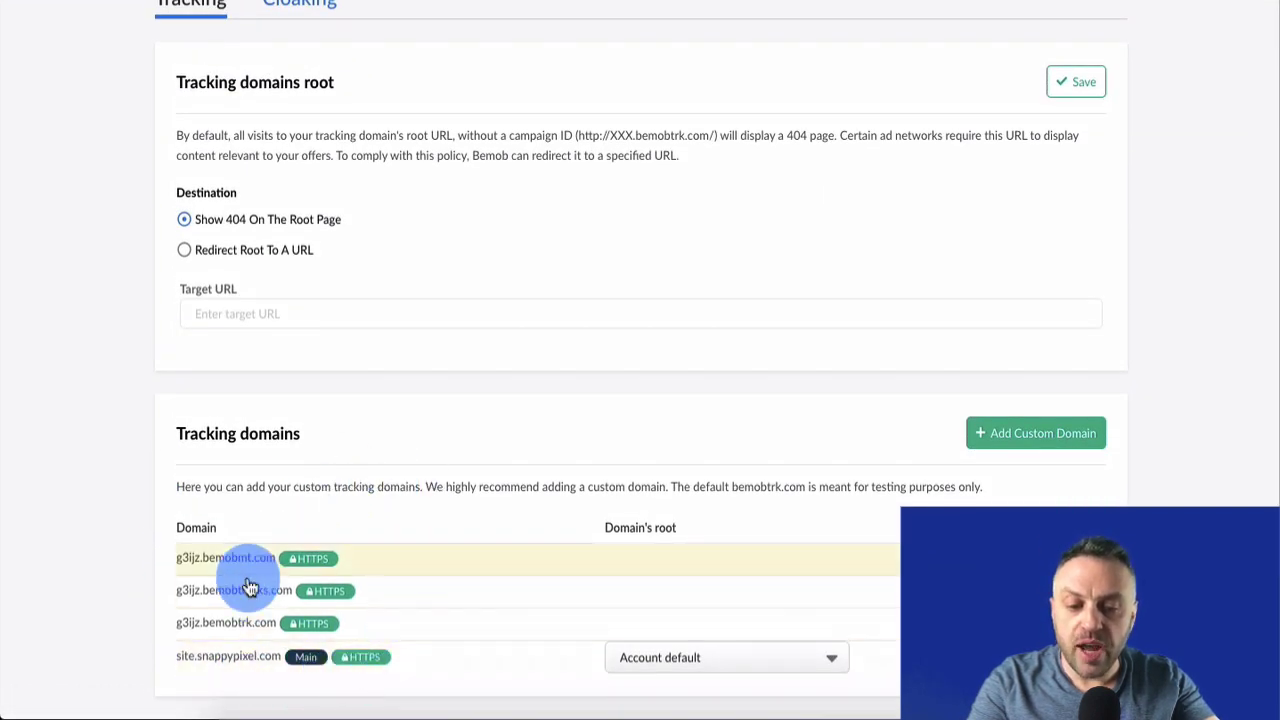
pyautogui.scroll(1, 324, 313)
pyautogui.scroll(1, 324, 311)
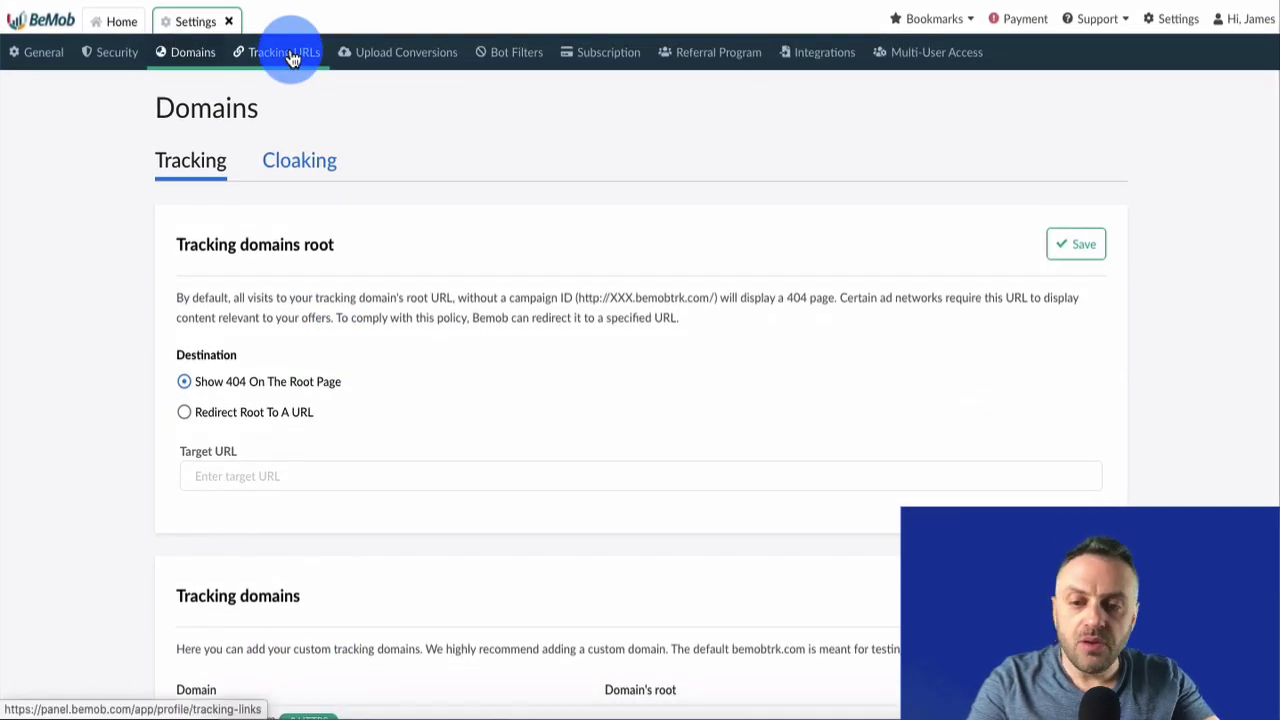
# Examine the Click URLs For Landing Pages, S2S Postback URLs and Conversion Pixels sections in the Tracking URLs settings
pyautogui.click(288, 53)
pyautogui.scroll(-4, 123, 371)
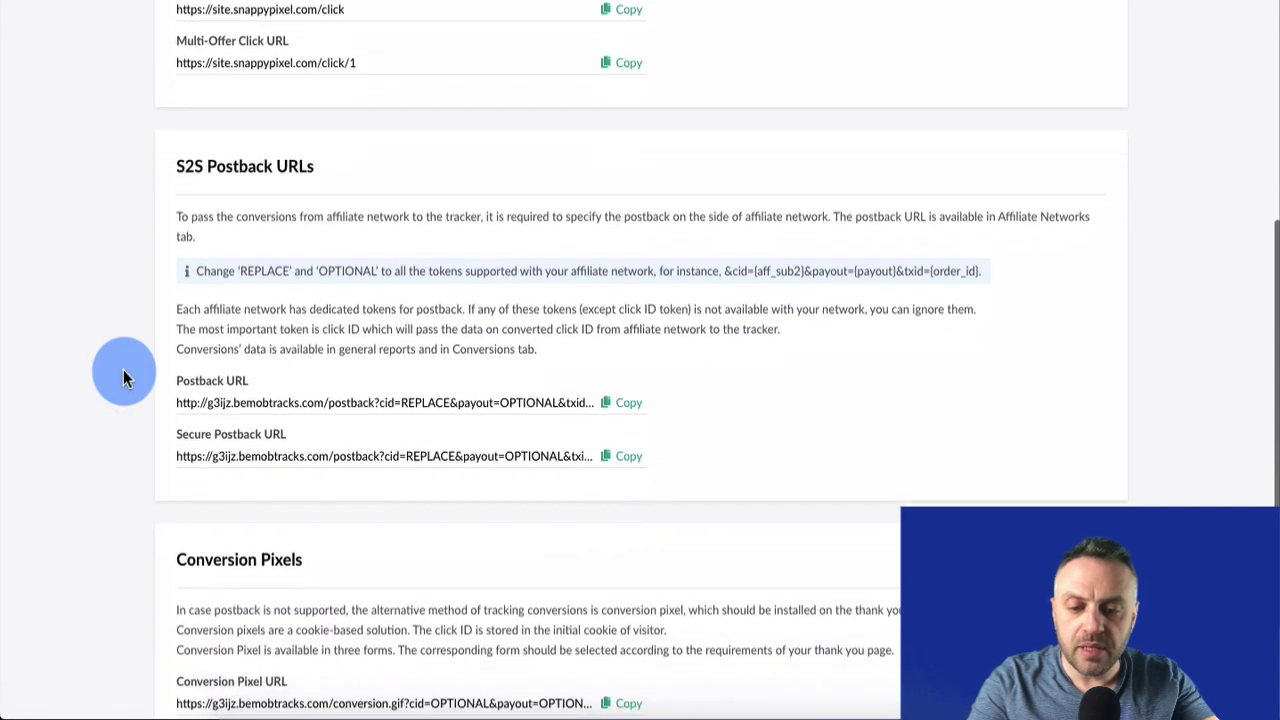
pyautogui.scroll(4, 123, 371)
pyautogui.scroll(-3, 300, 262)
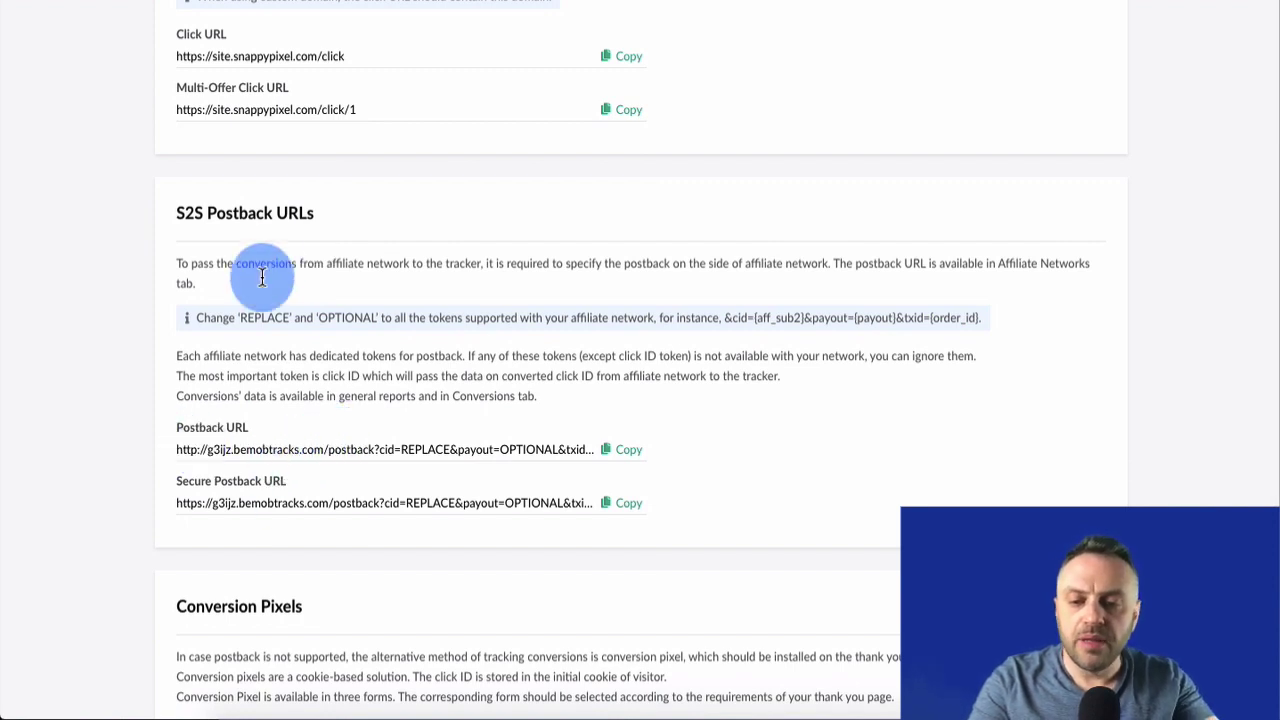
pyautogui.scroll(2, 275, 270)
pyautogui.scroll(-2, 121, 290)
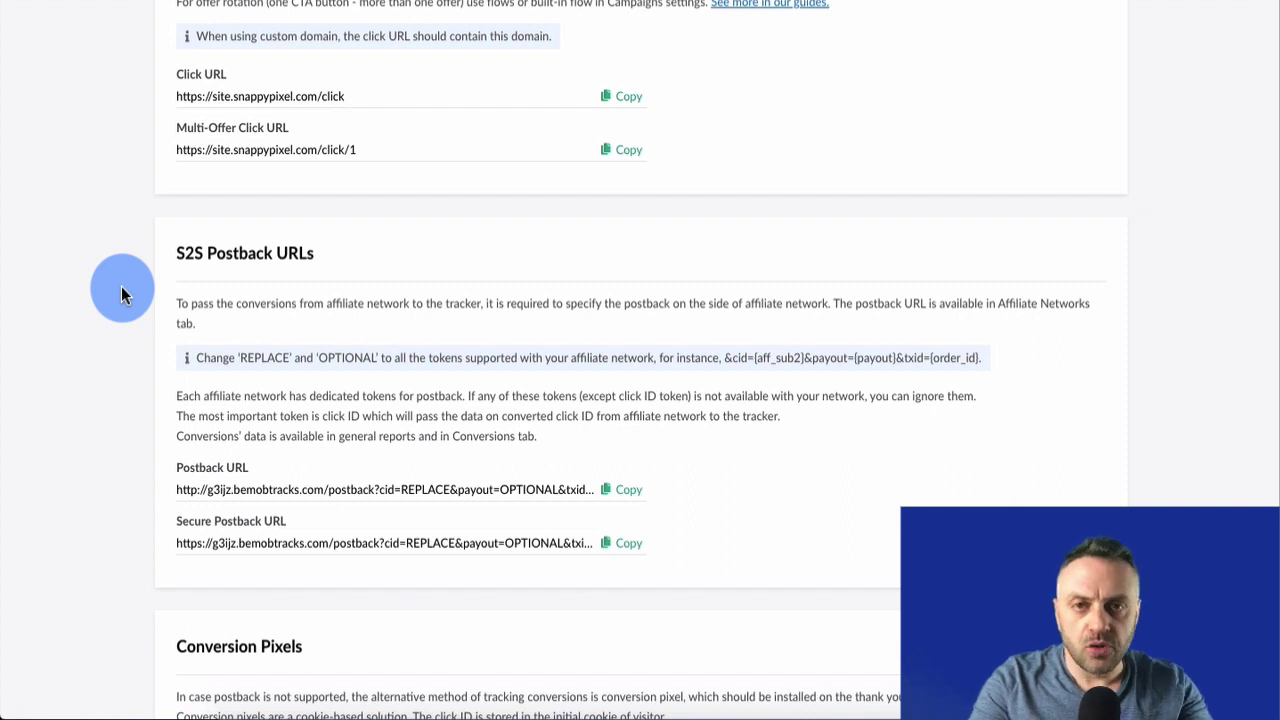
pyautogui.scroll(1, 175, 255)
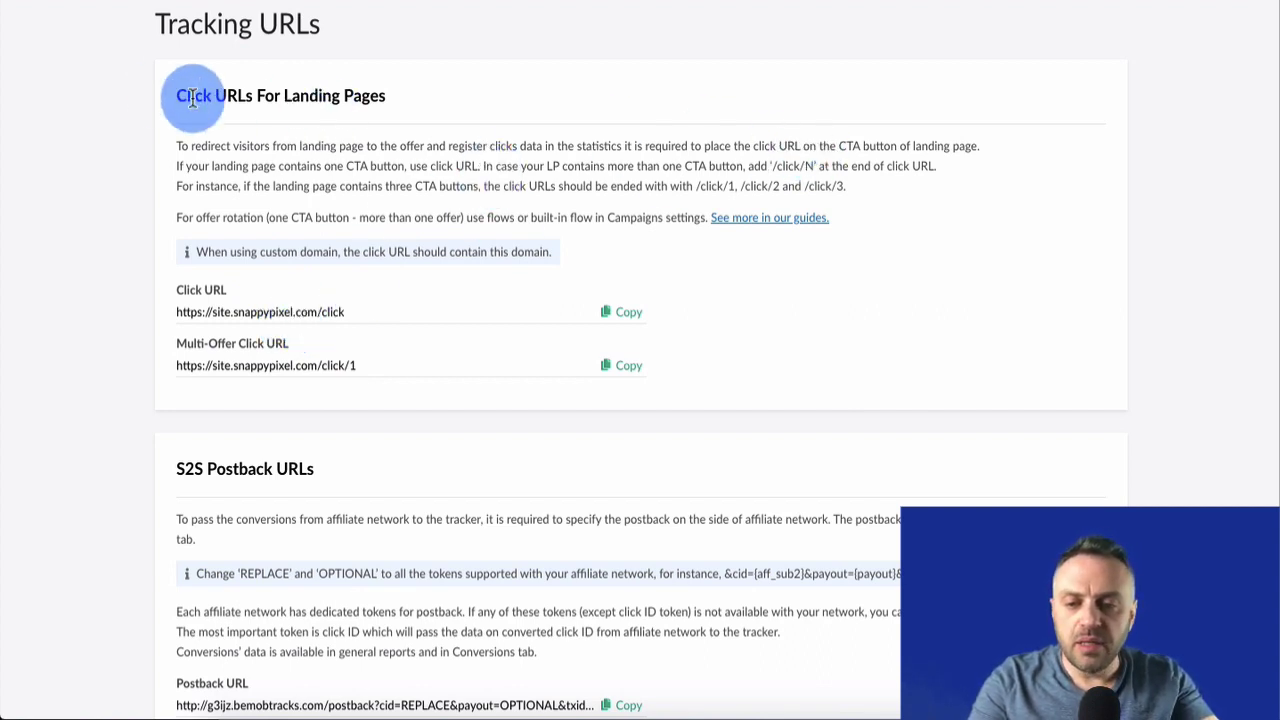
pyautogui.scroll(-2, 177, 331)
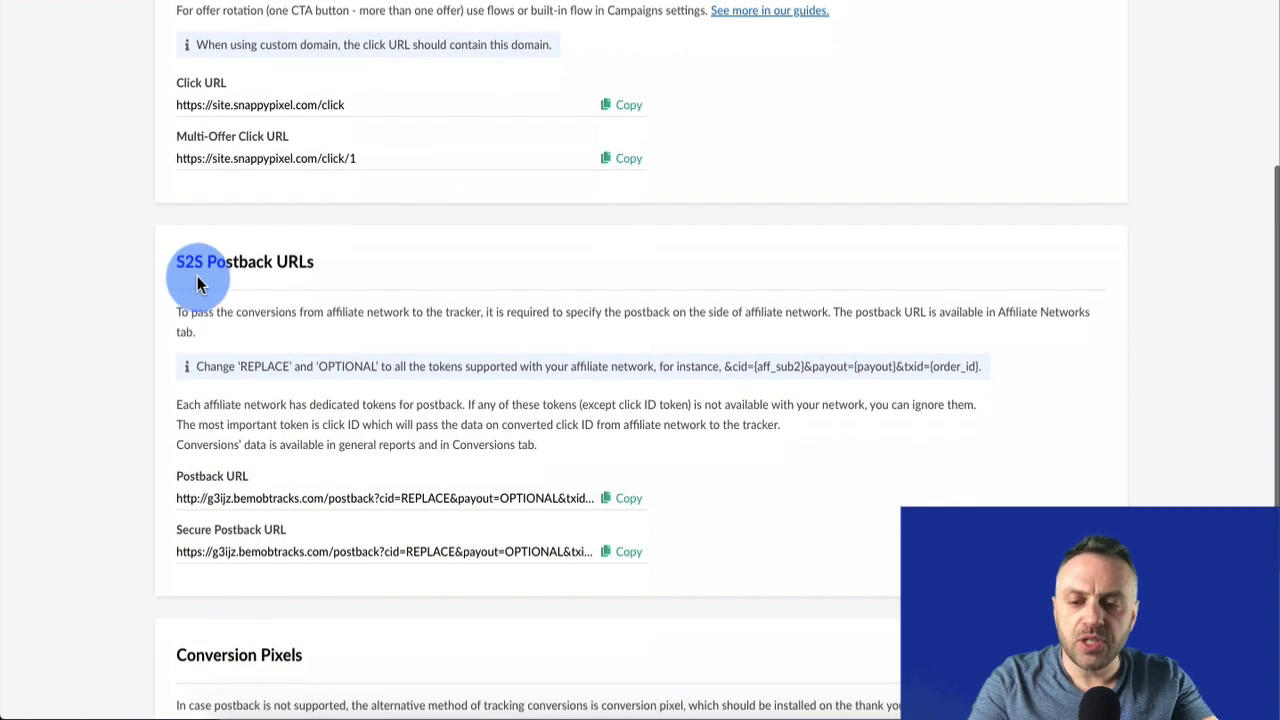
pyautogui.scroll(-2, 108, 388)
pyautogui.scroll(5, 323, 420)
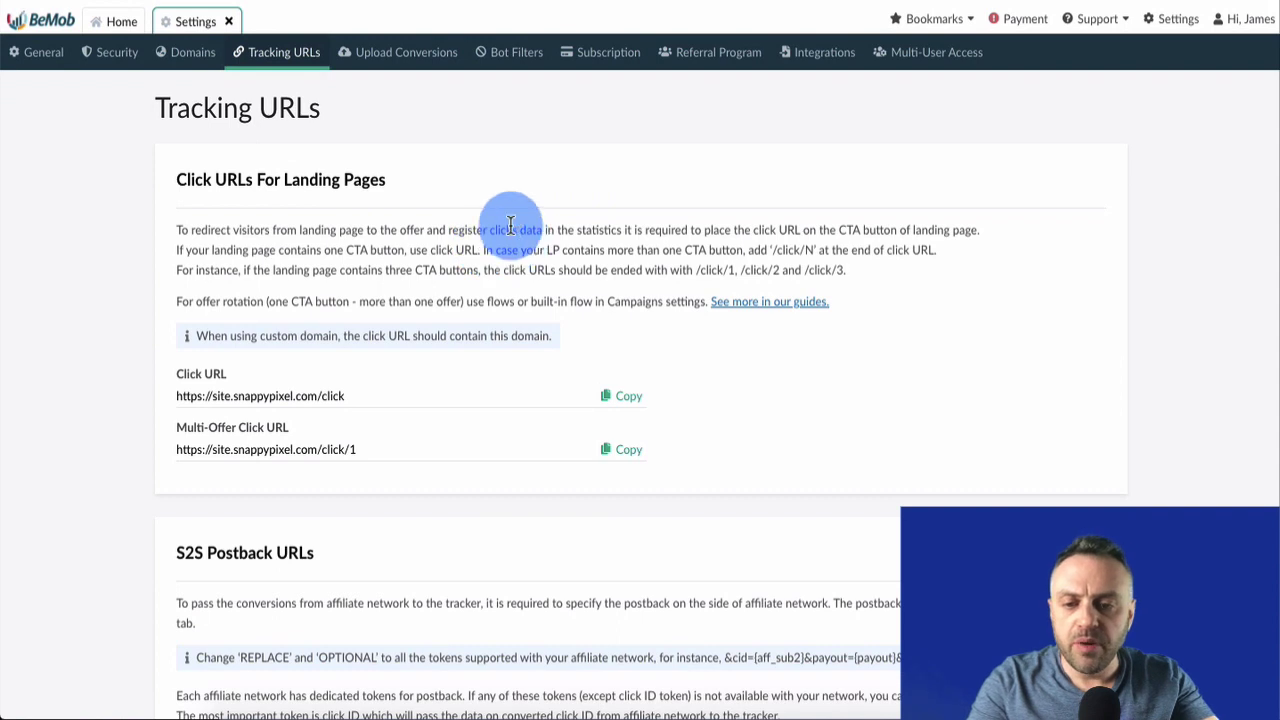
# Open the Upload Conversions settings and go to the entry area for conversions from an affiliate network
pyautogui.click(425, 58)
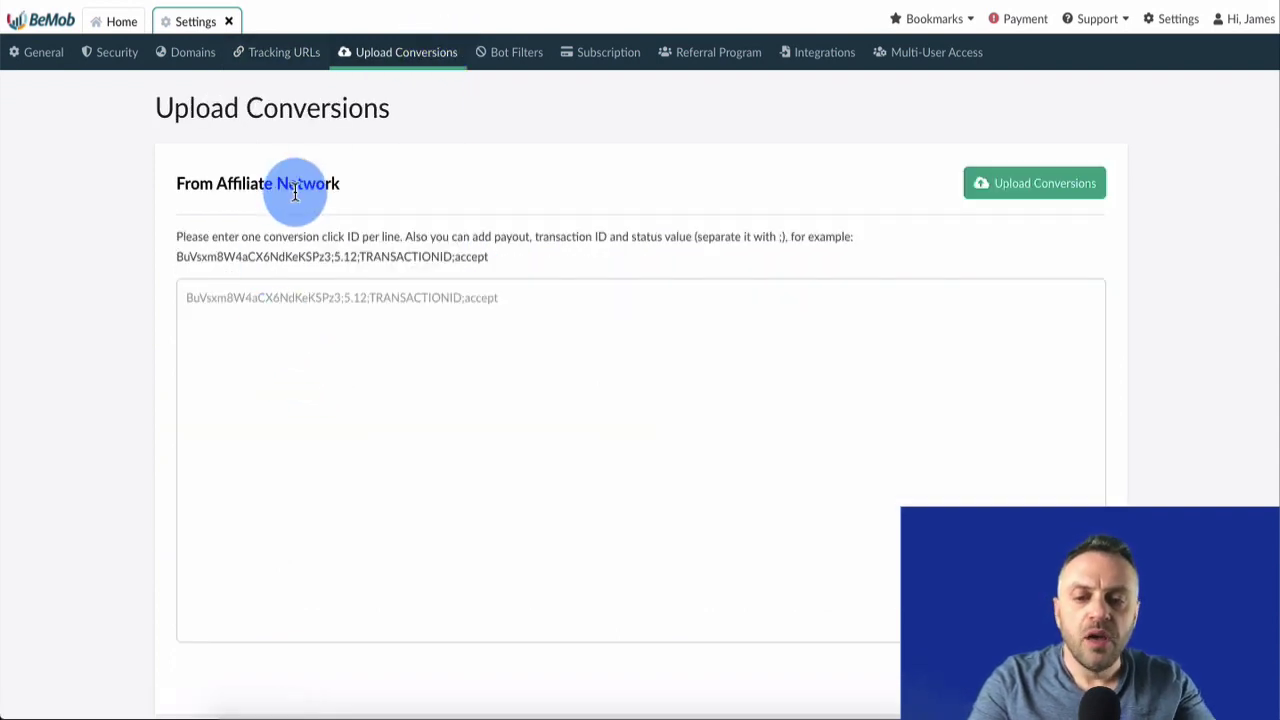
pyautogui.click(282, 355)
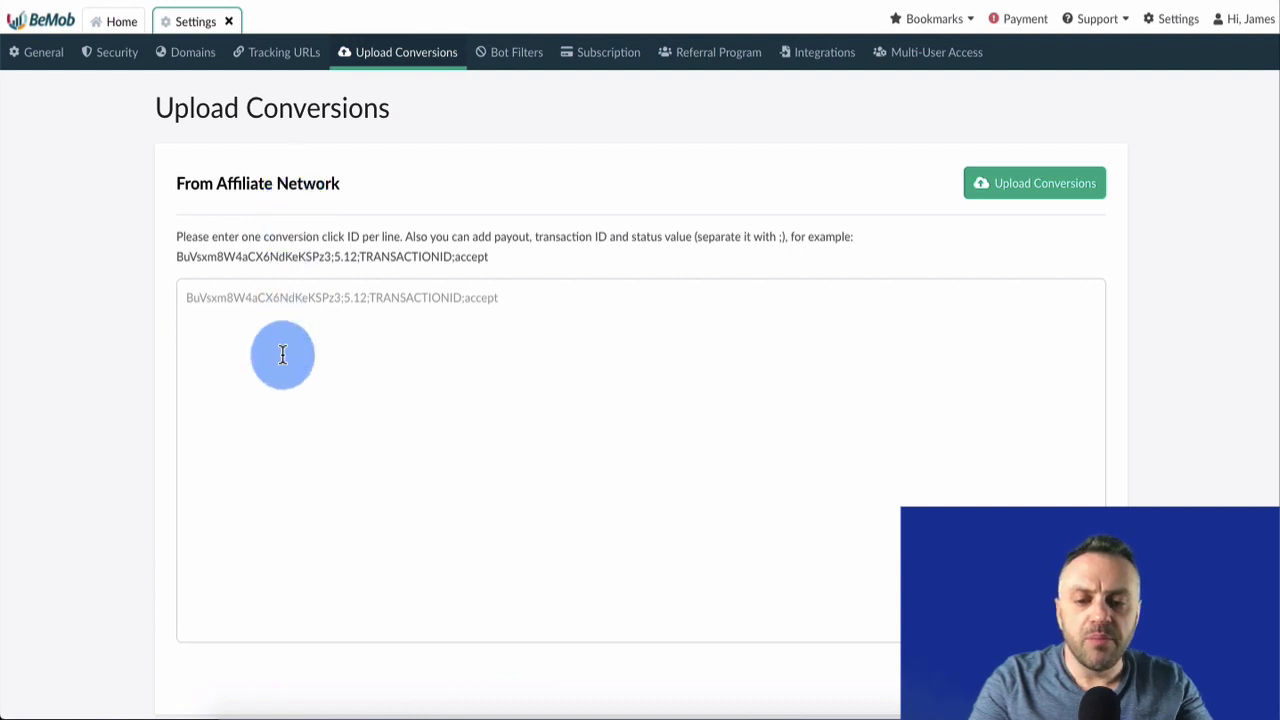